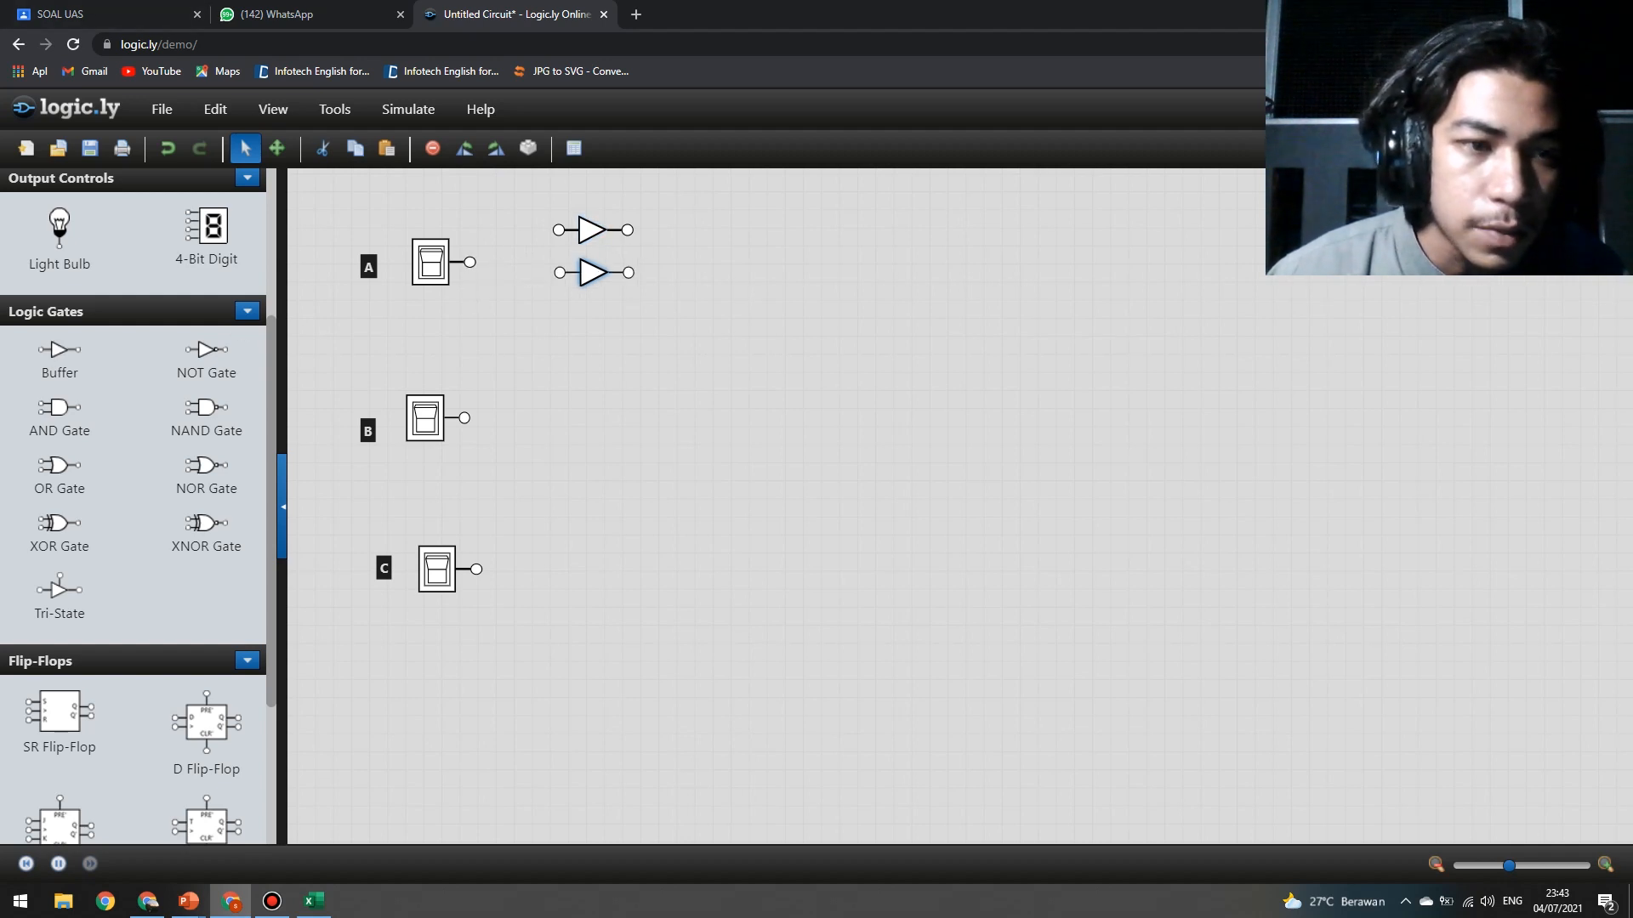
Place three two-input AND gates in a column beside switches A, B and C, followed by an XNOR gate and a light bulb.
drag(56, 407, 733, 247)
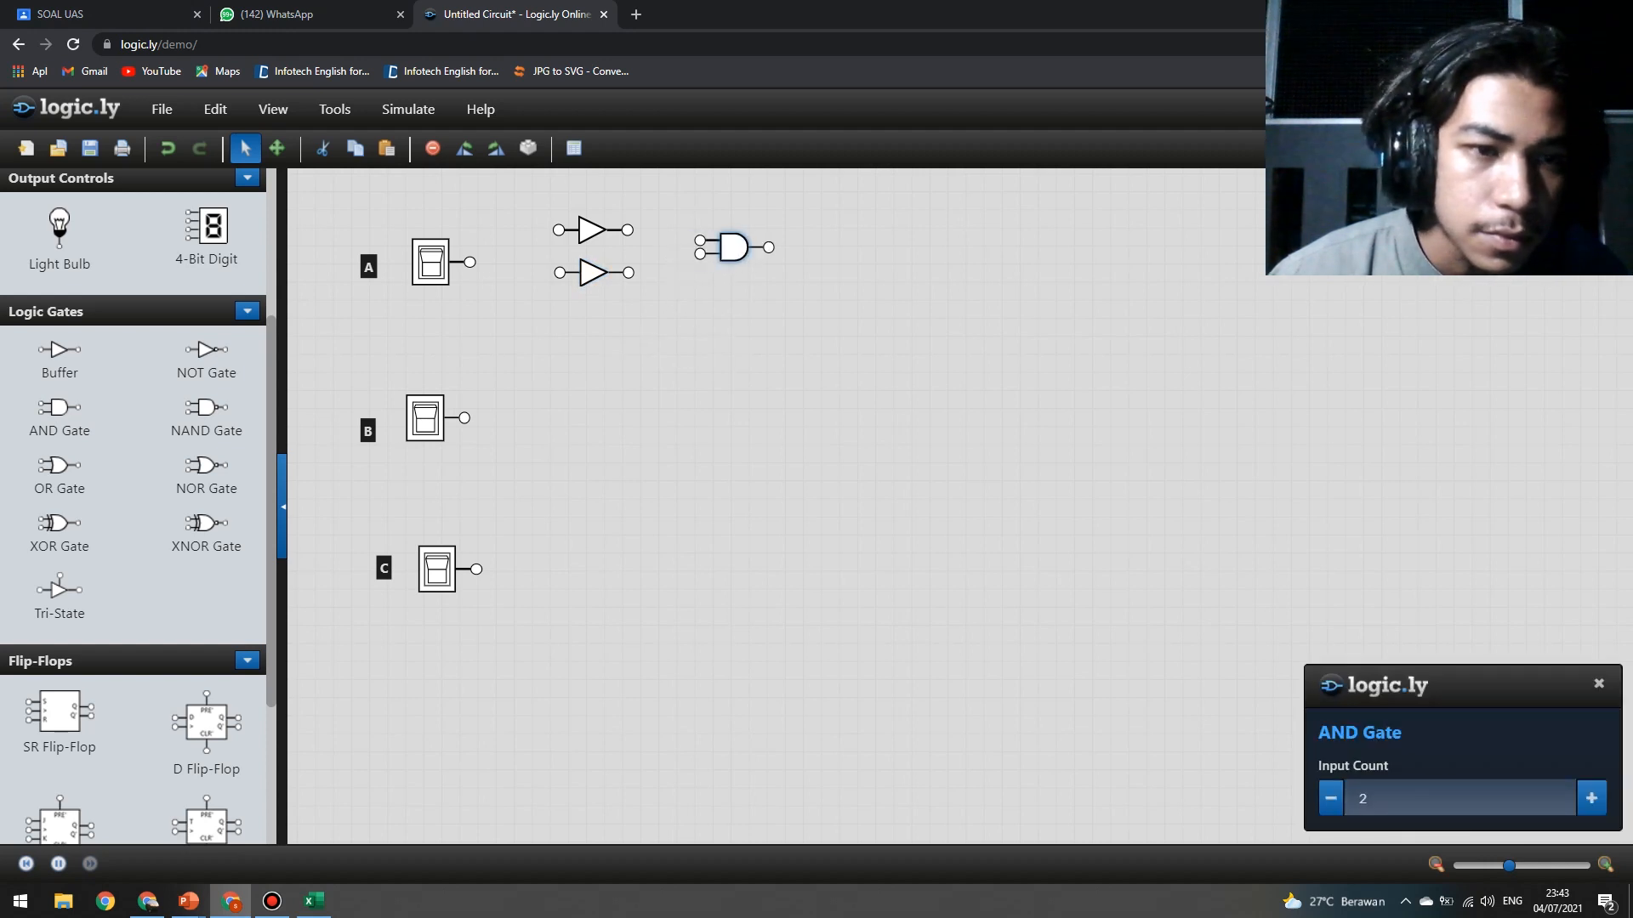
drag(59, 408, 754, 417)
drag(59, 408, 758, 581)
drag(200, 523, 991, 446)
drag(59, 226, 1143, 403)
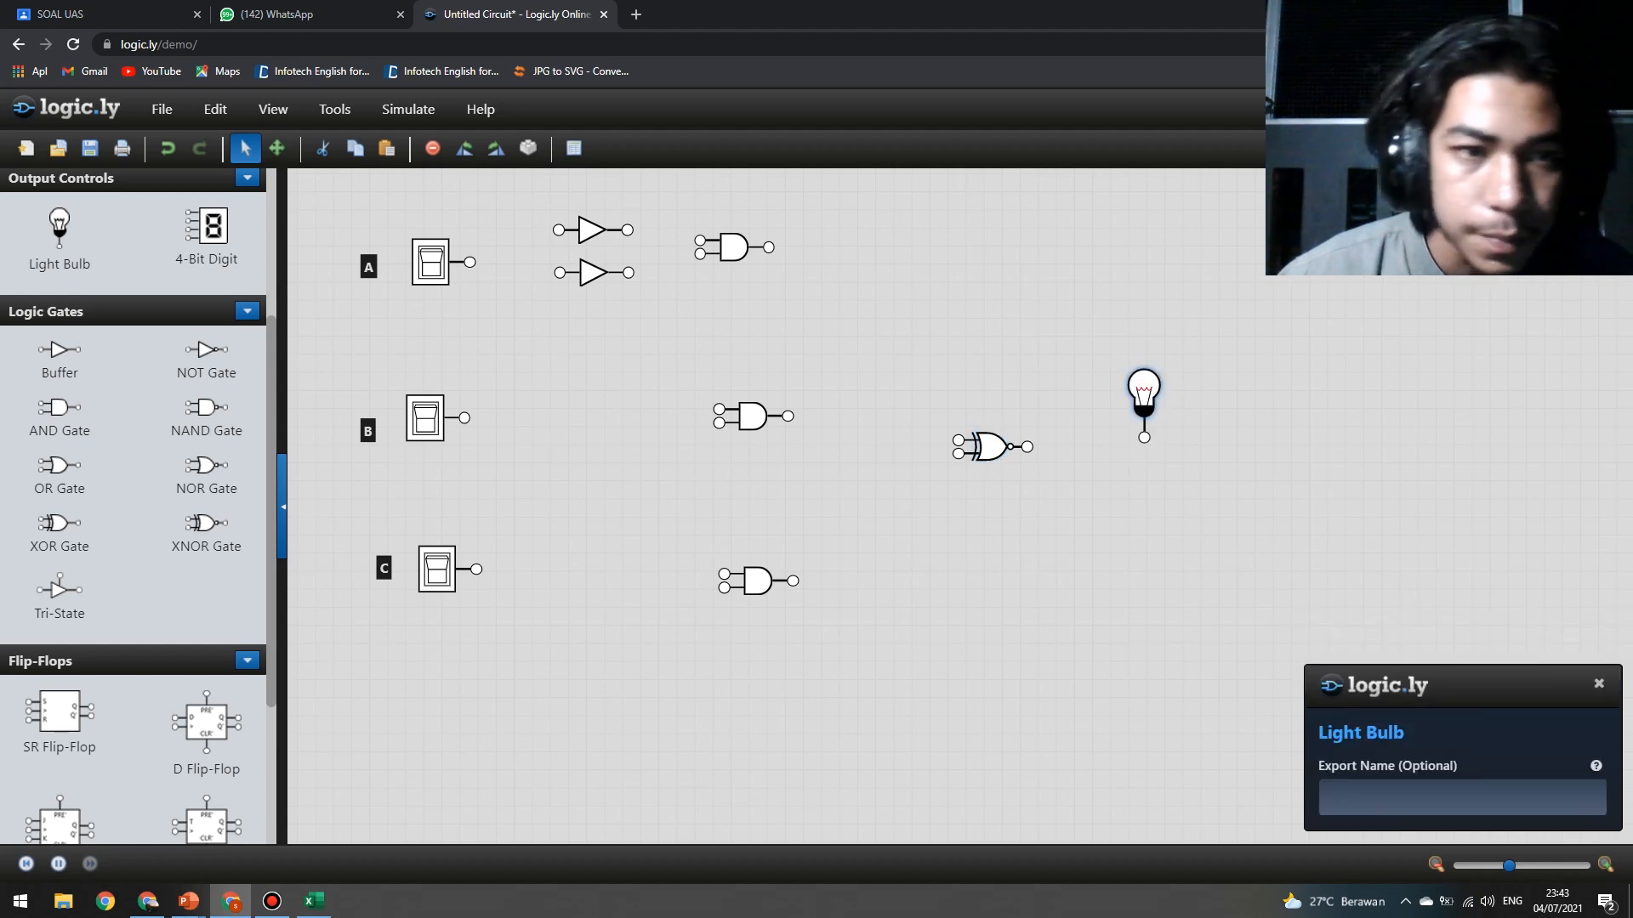
Wire switch A to the upper buffer's input and switch B to the lower buffer's input.
scroll(136, 506, up, 3)
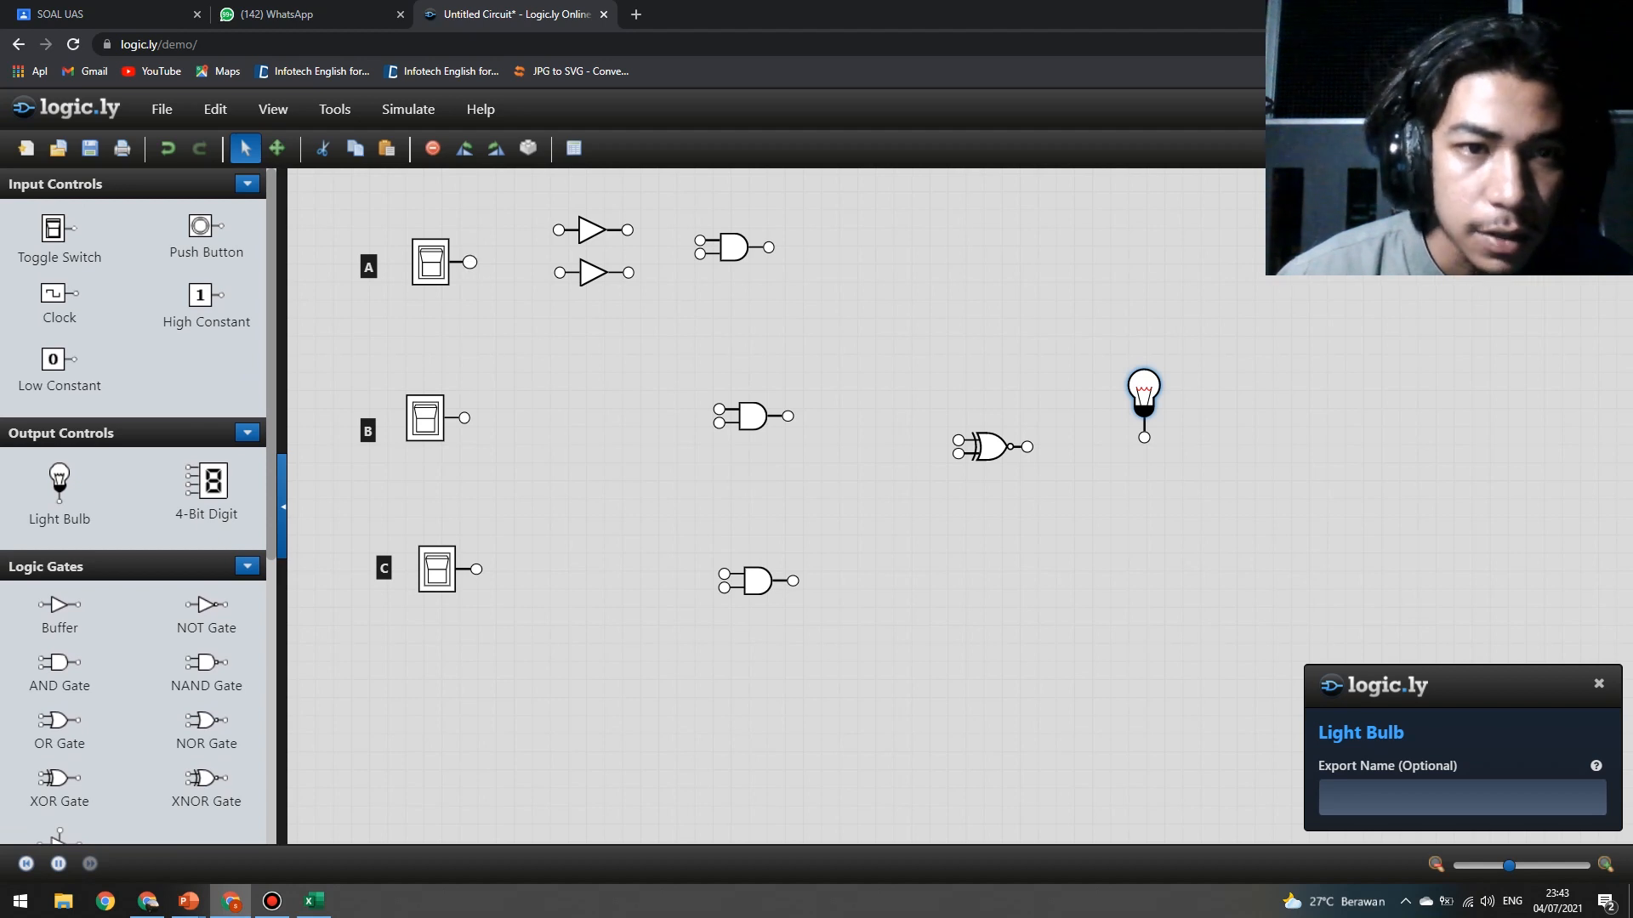
click(470, 263)
drag(470, 263, 569, 228)
click(590, 231)
drag(470, 263, 559, 229)
drag(464, 417, 559, 273)
drag(476, 569, 629, 308)
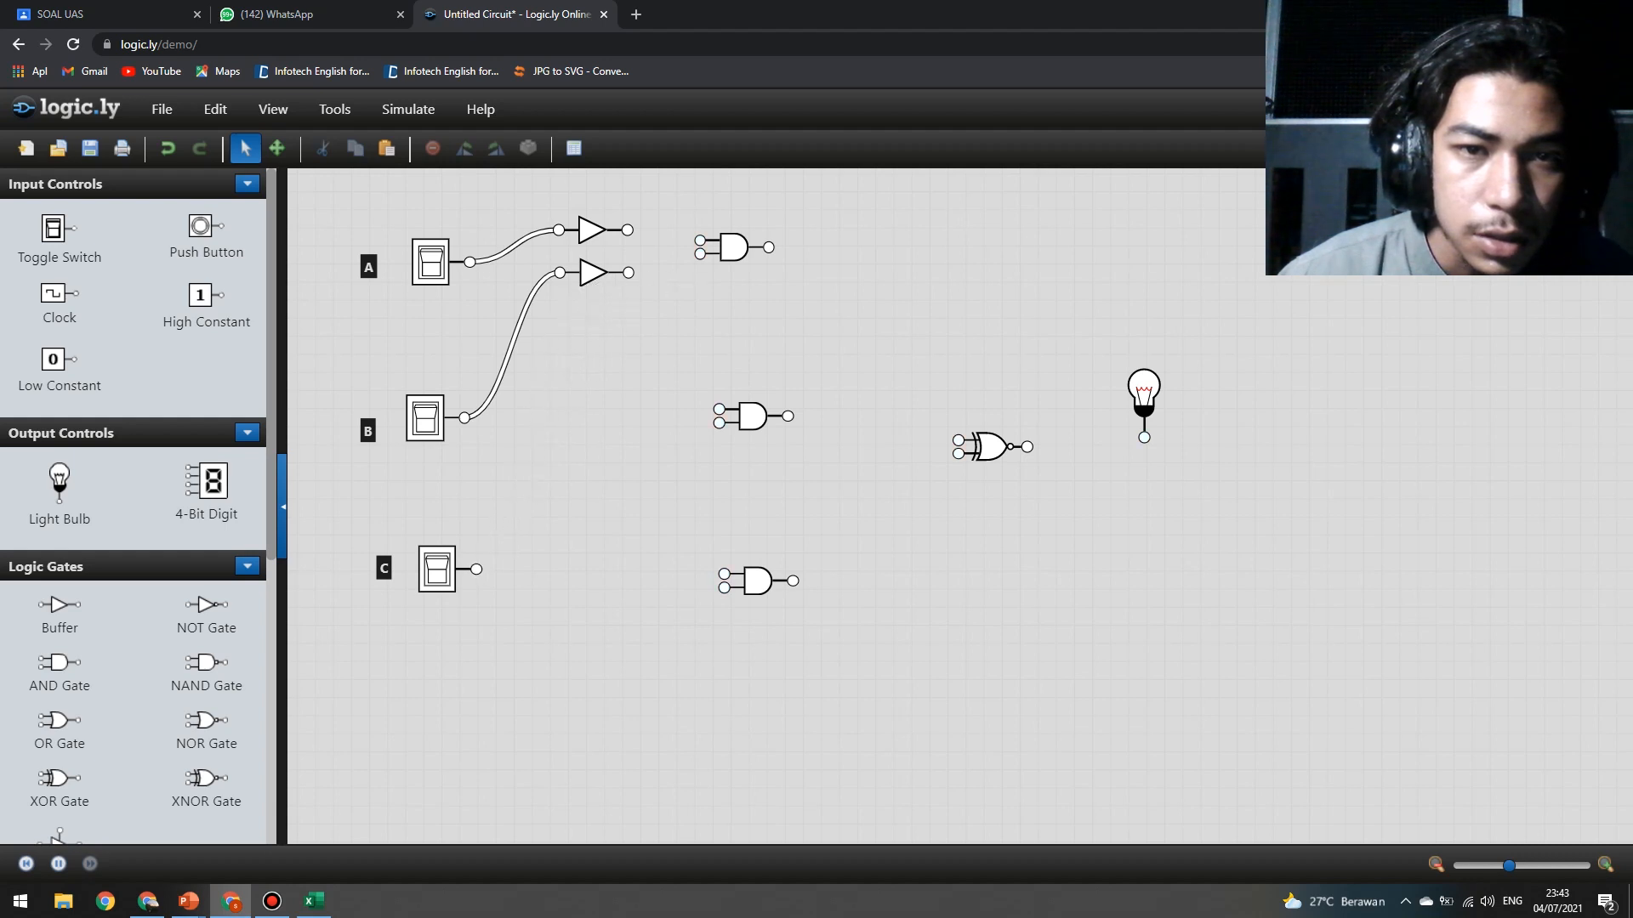
Set the uppermost AND gate's input count to 3 and wire both buffers and switch C to its inputs.
click(734, 248)
click(1412, 798)
key(BackSpace)
text(3)
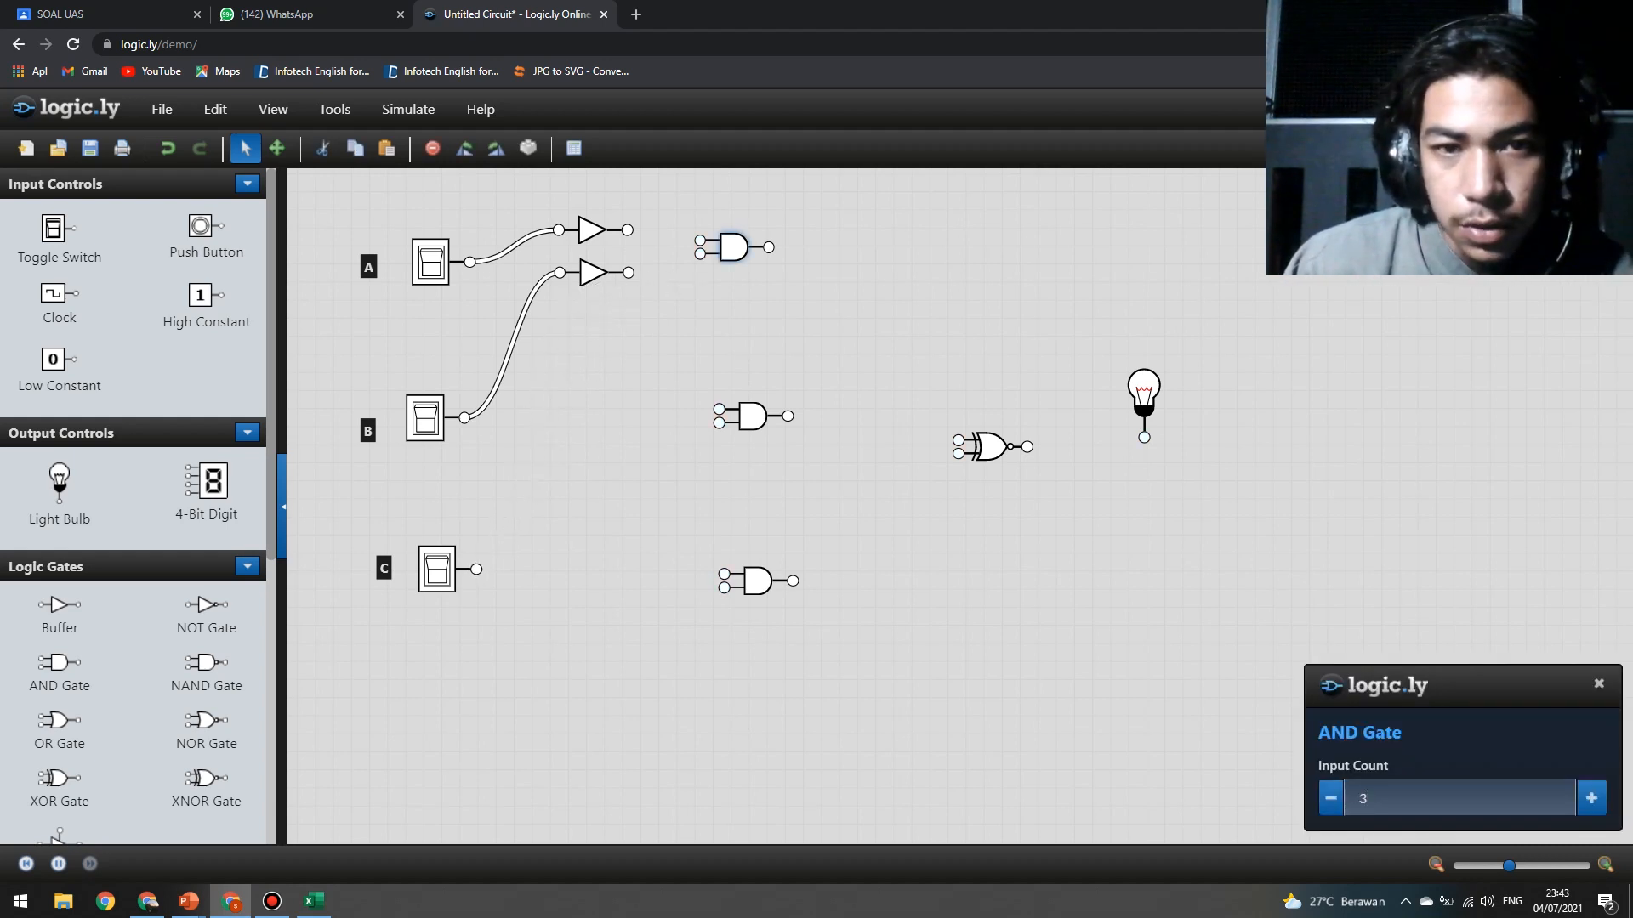
click(884, 323)
click(734, 247)
click(1412, 798)
key(BackSpace)
text(3)
key(Return)
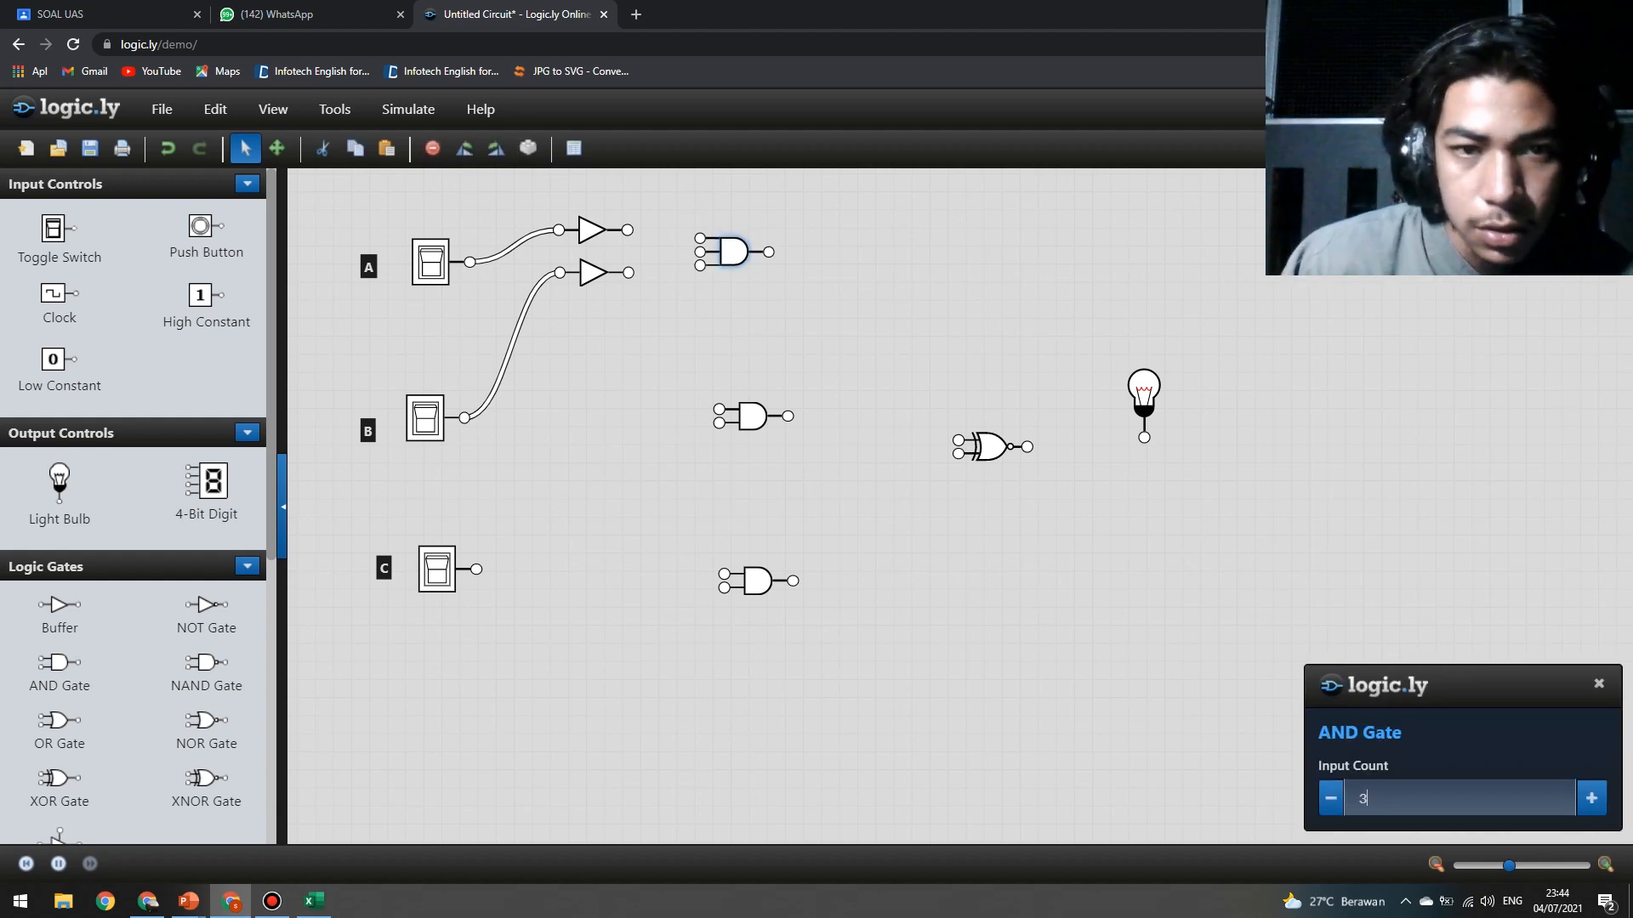
mouse_move(477, 569)
mouse_down()
mouse_move(589, 312)
mouse_move(700, 252)
mouse_up()
drag(627, 230, 700, 238)
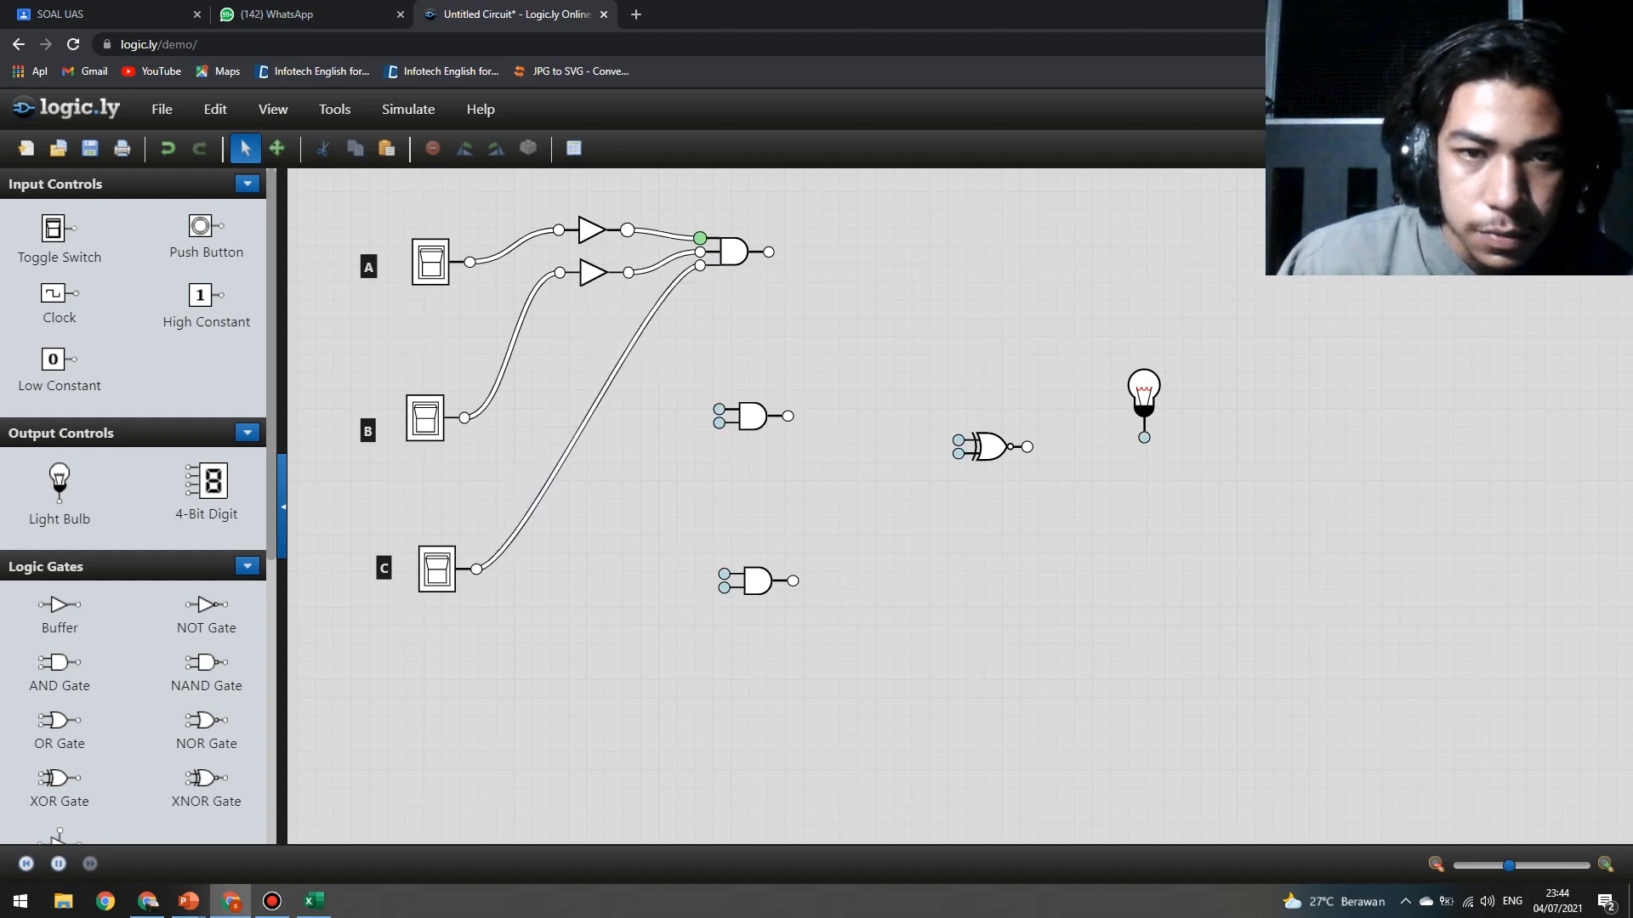
Check expression A in the SOAL UAS assignment and wire switches A and B to the middle AND gate.
click(102, 14)
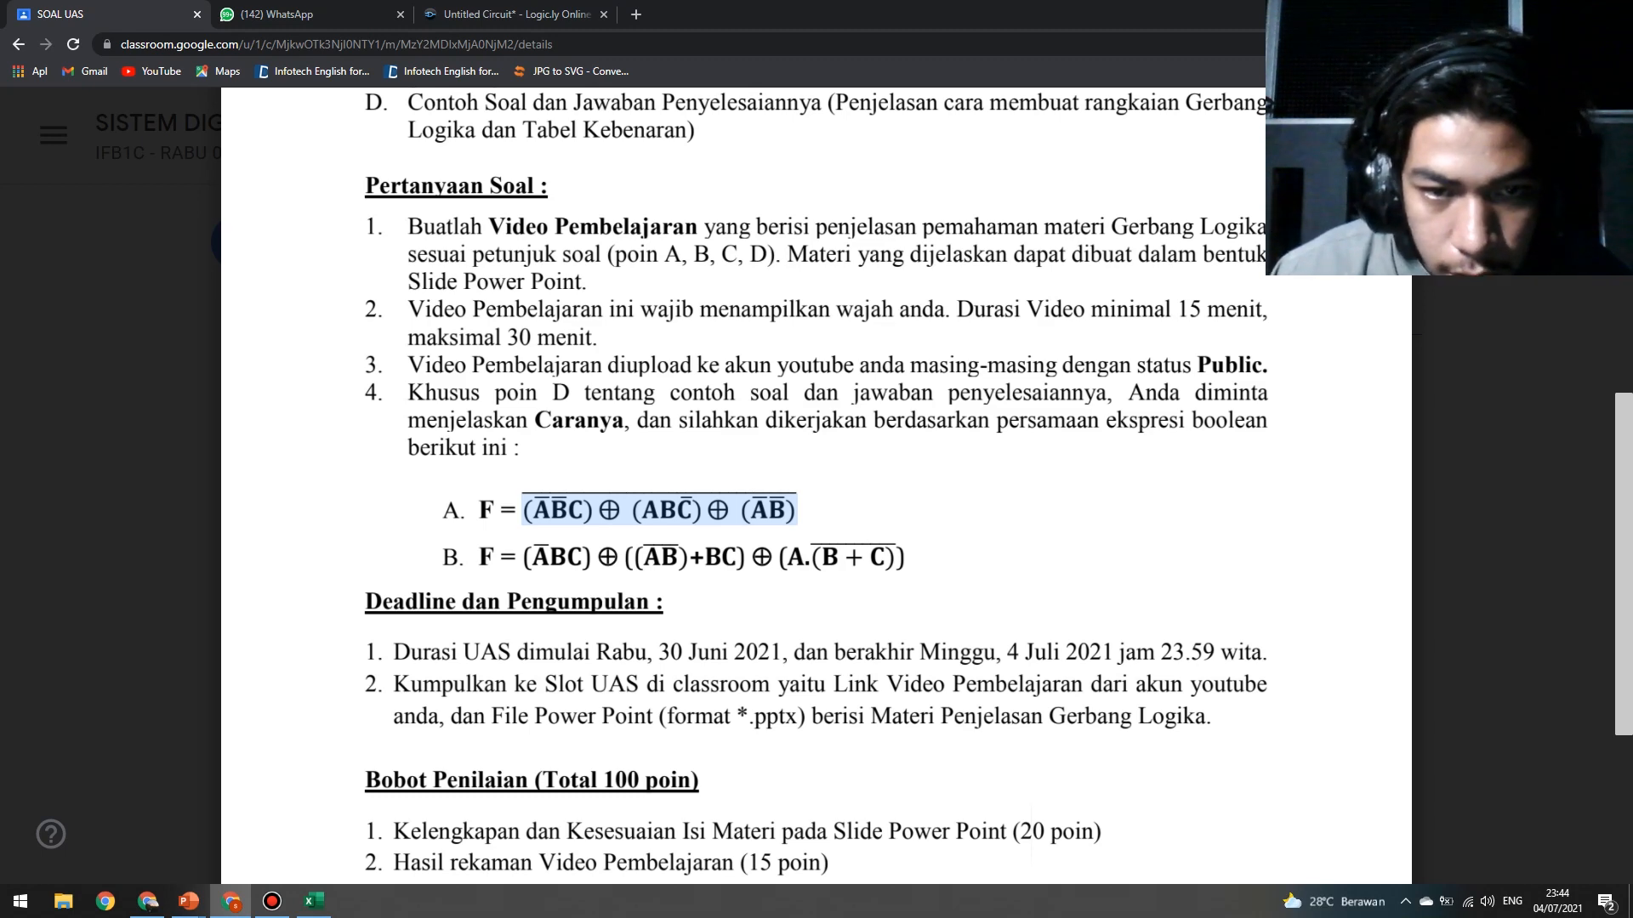
click(515, 14)
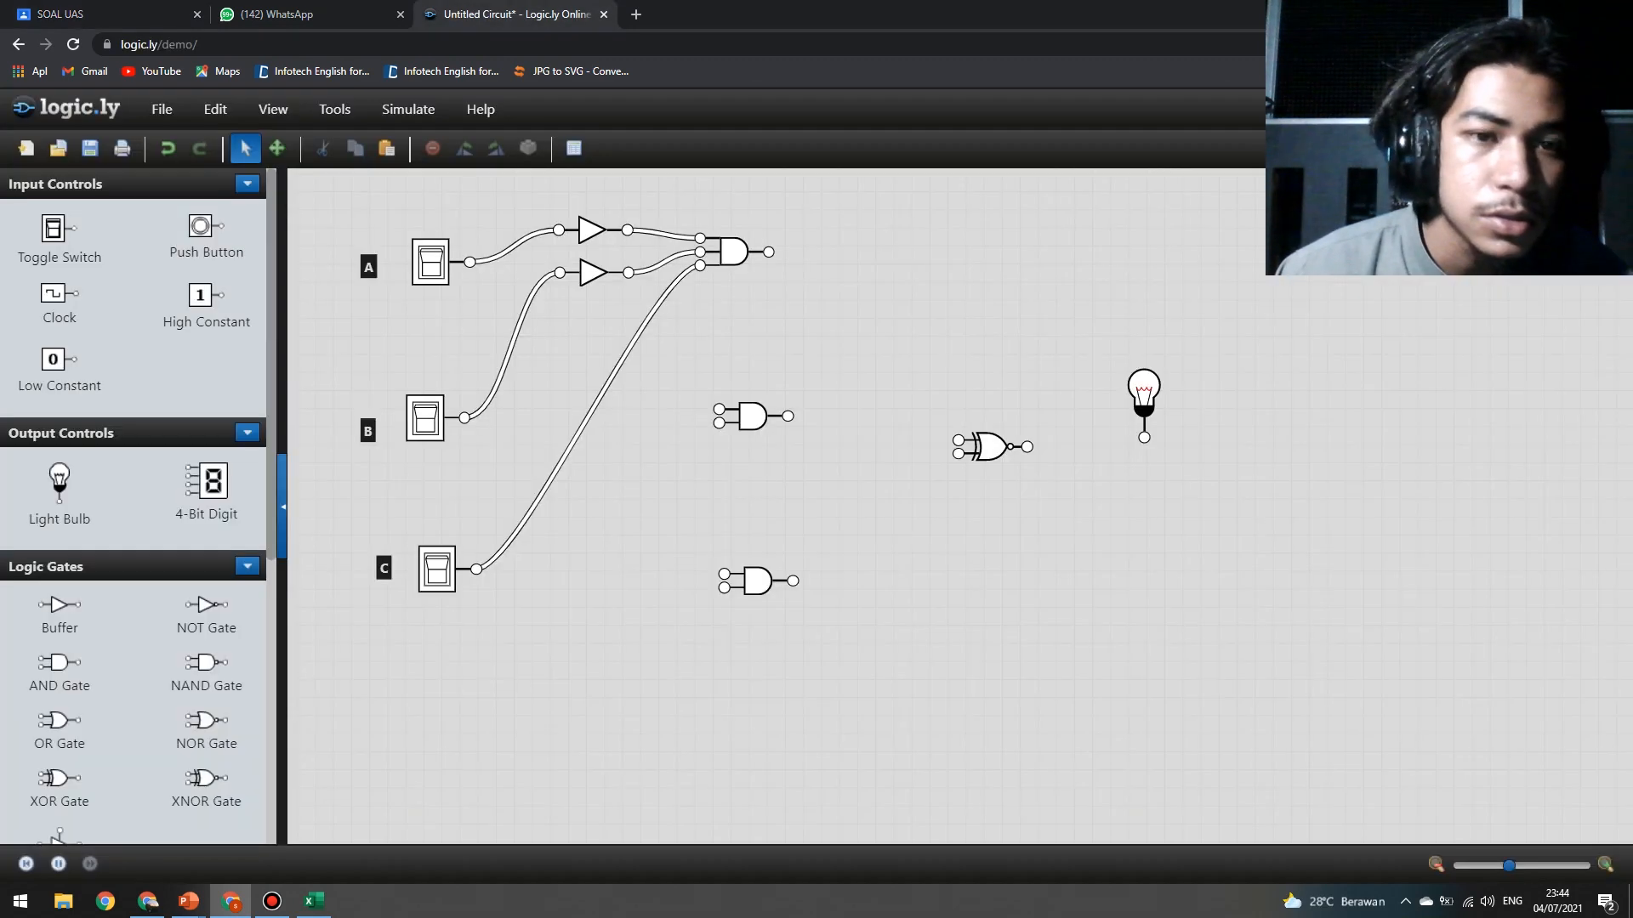
scroll(752, 421, down, 3)
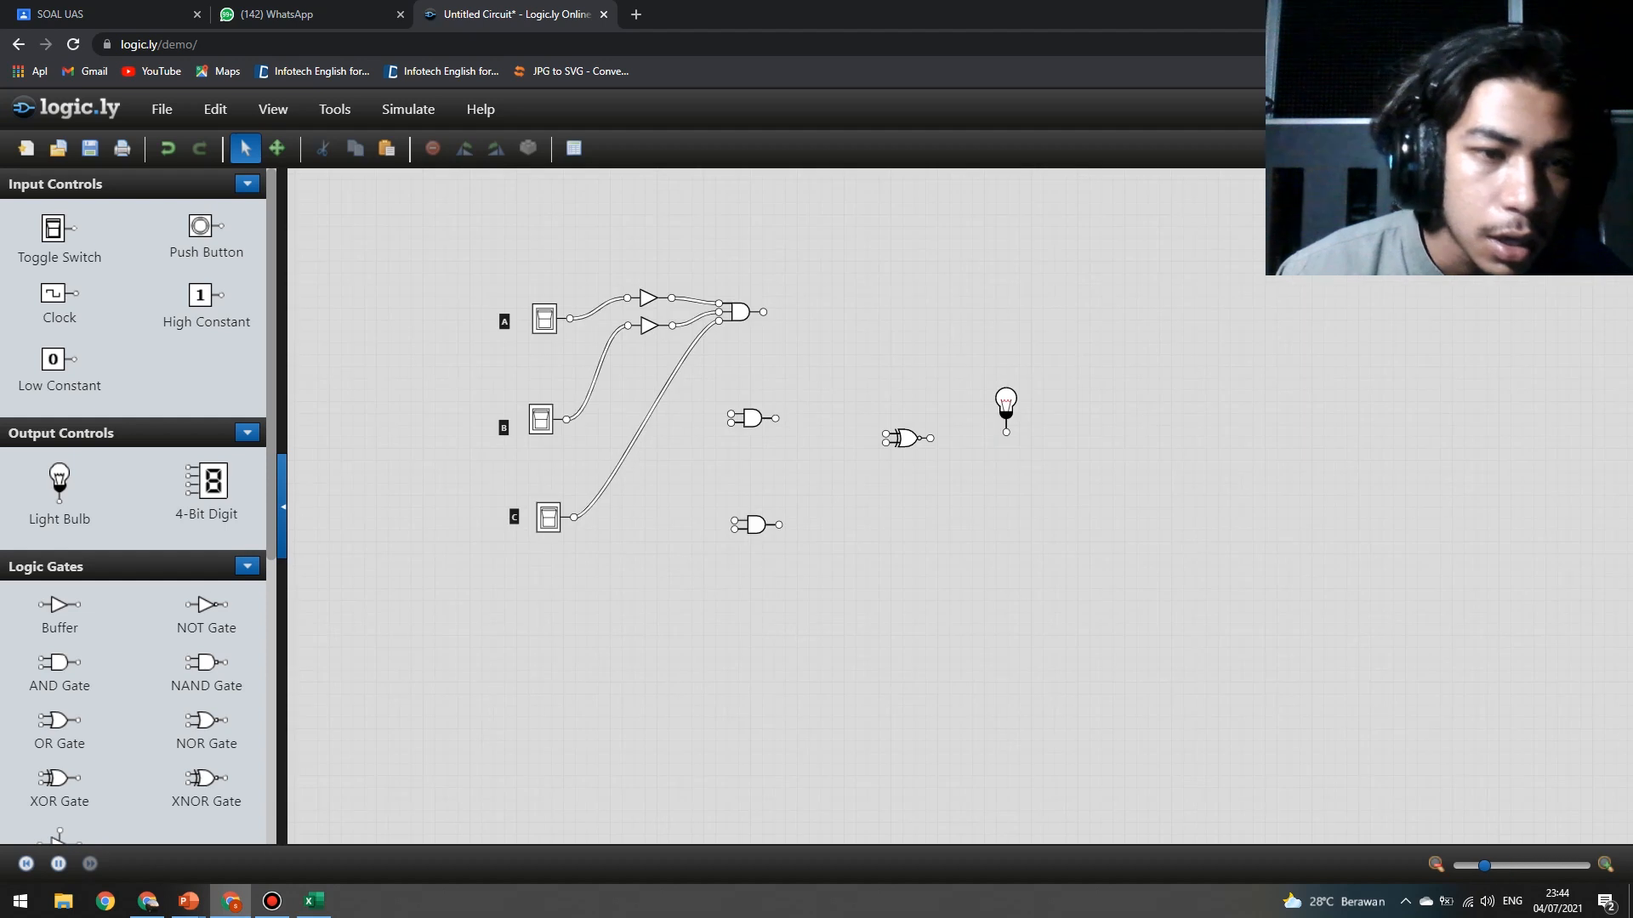
scroll(757, 436, up, 3)
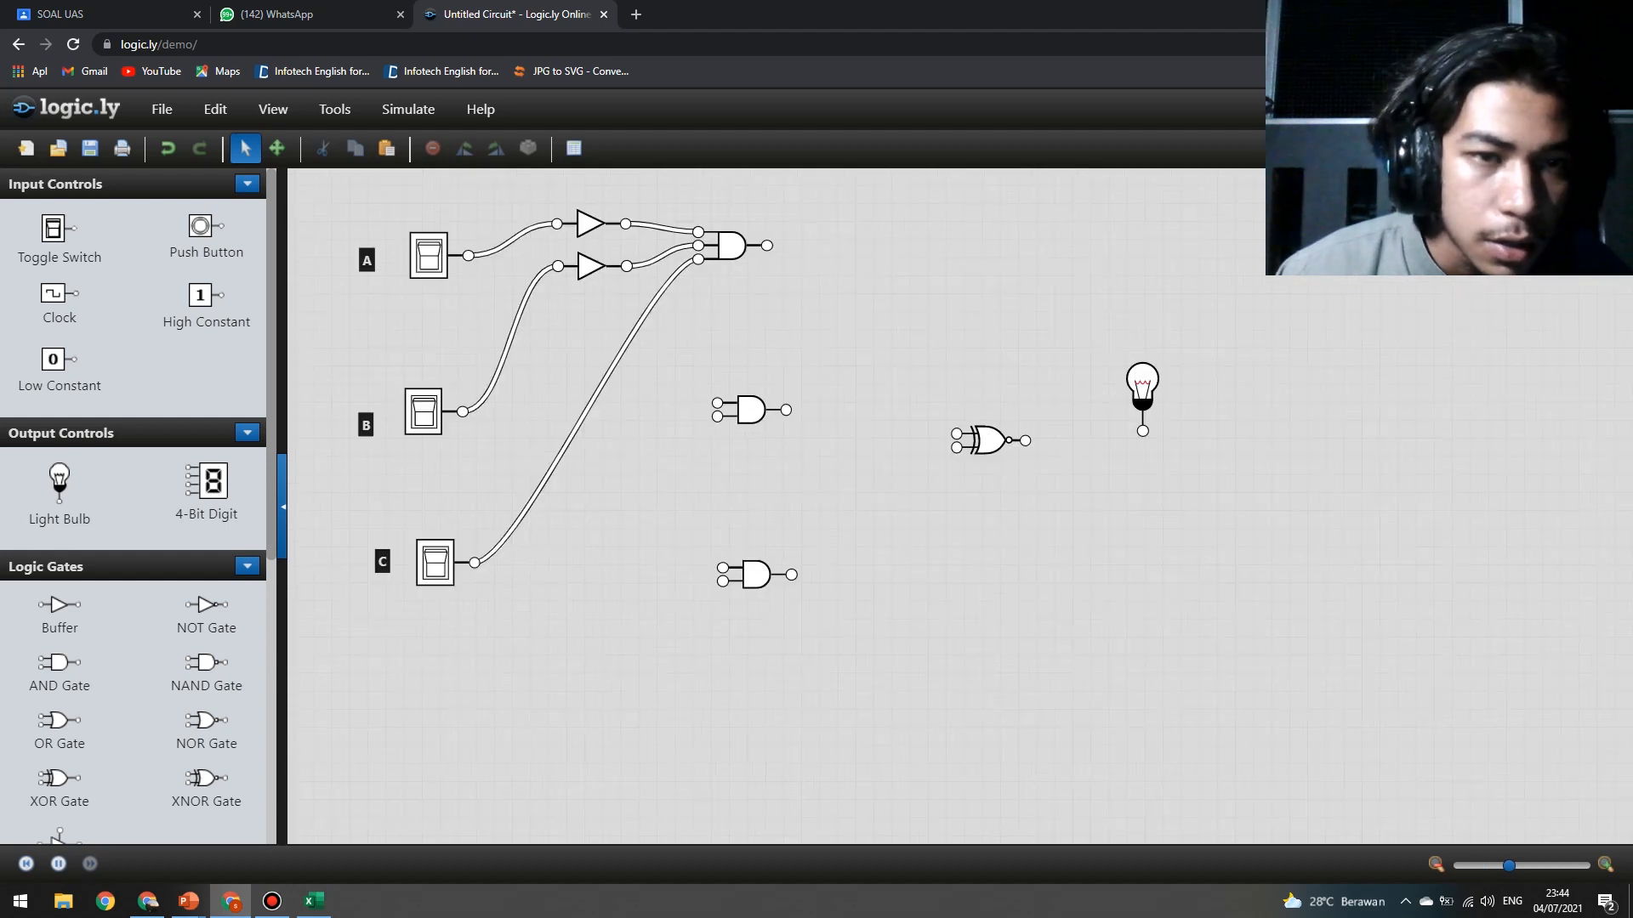
drag(469, 256, 718, 402)
drag(468, 410, 555, 269)
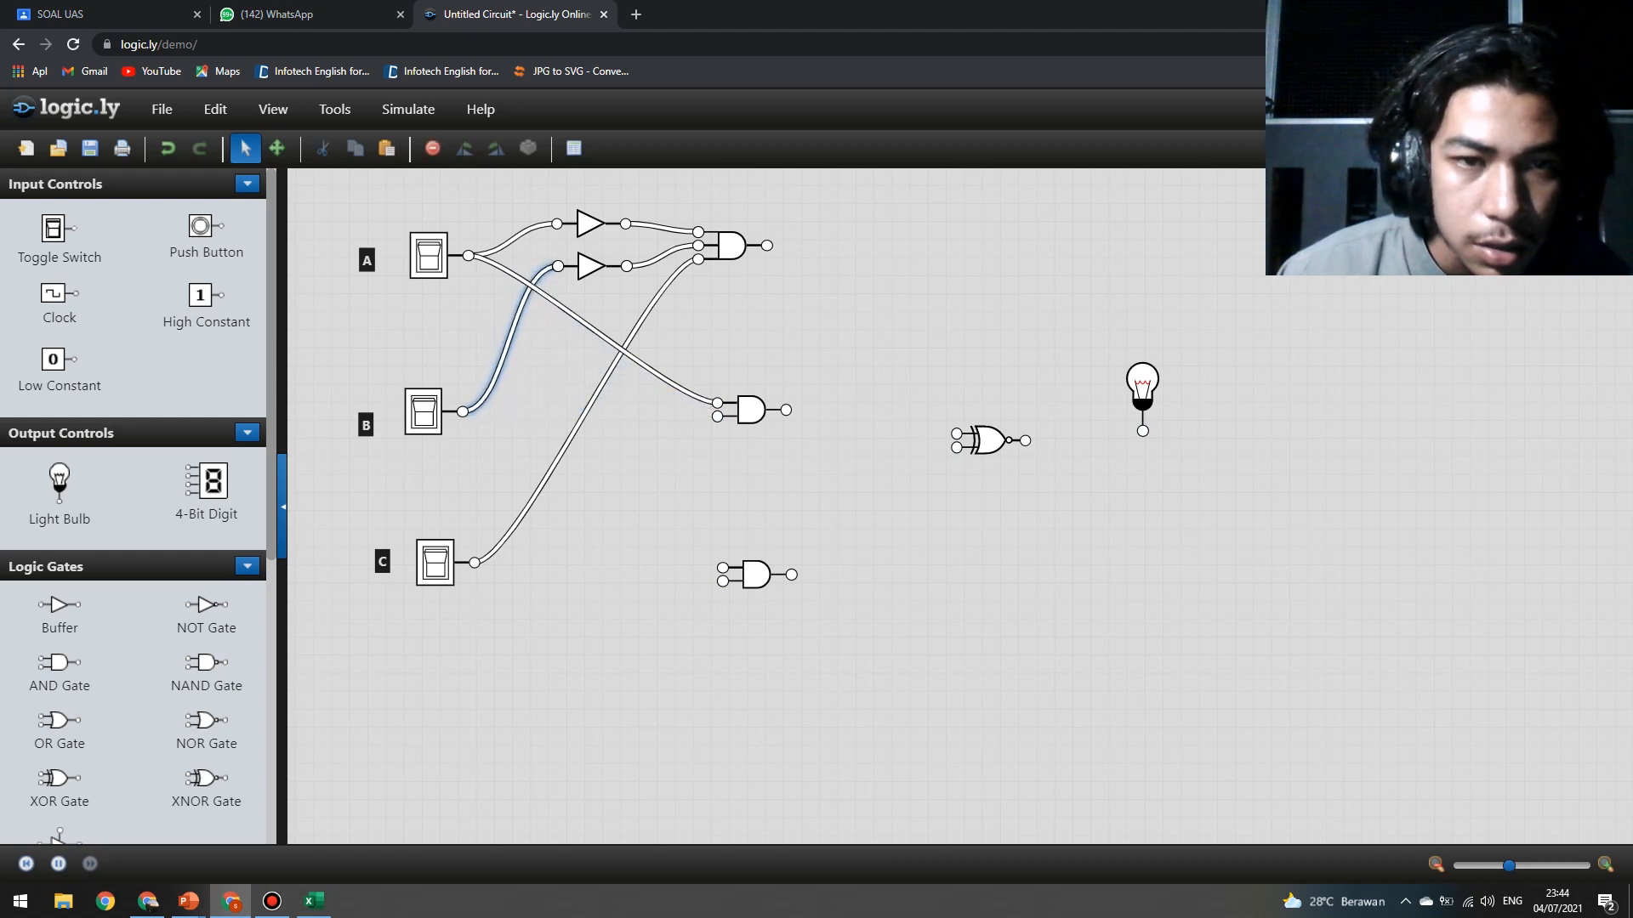
drag(462, 411, 717, 417)
Set the middle AND gate's input count to 3 and wire switch C to its third input.
click(750, 410)
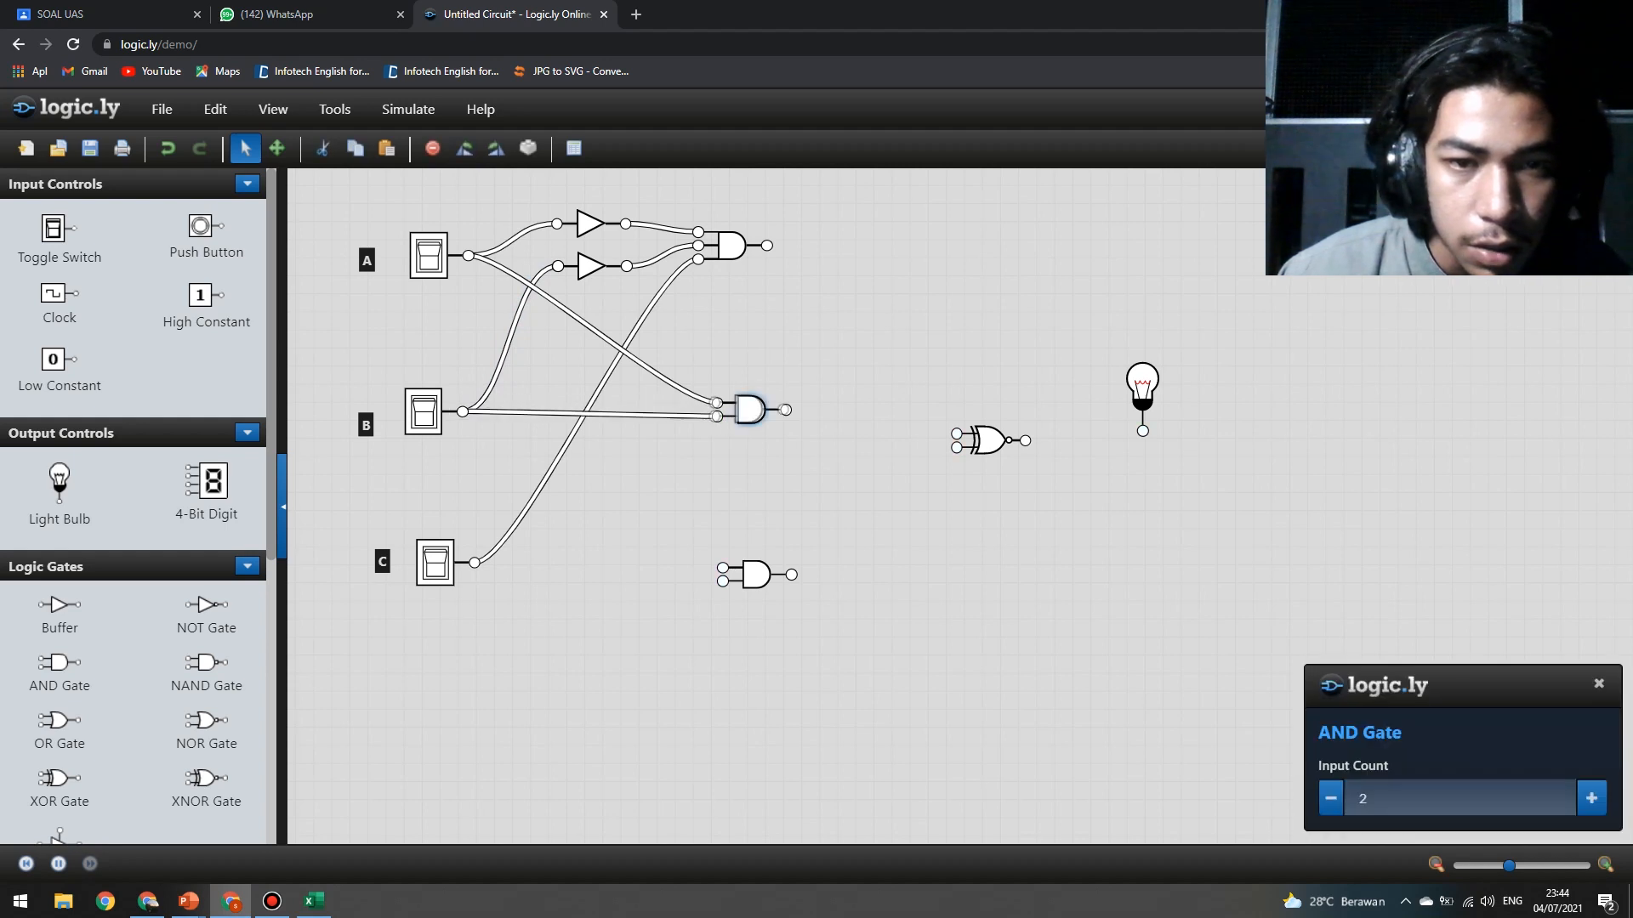
text(3)
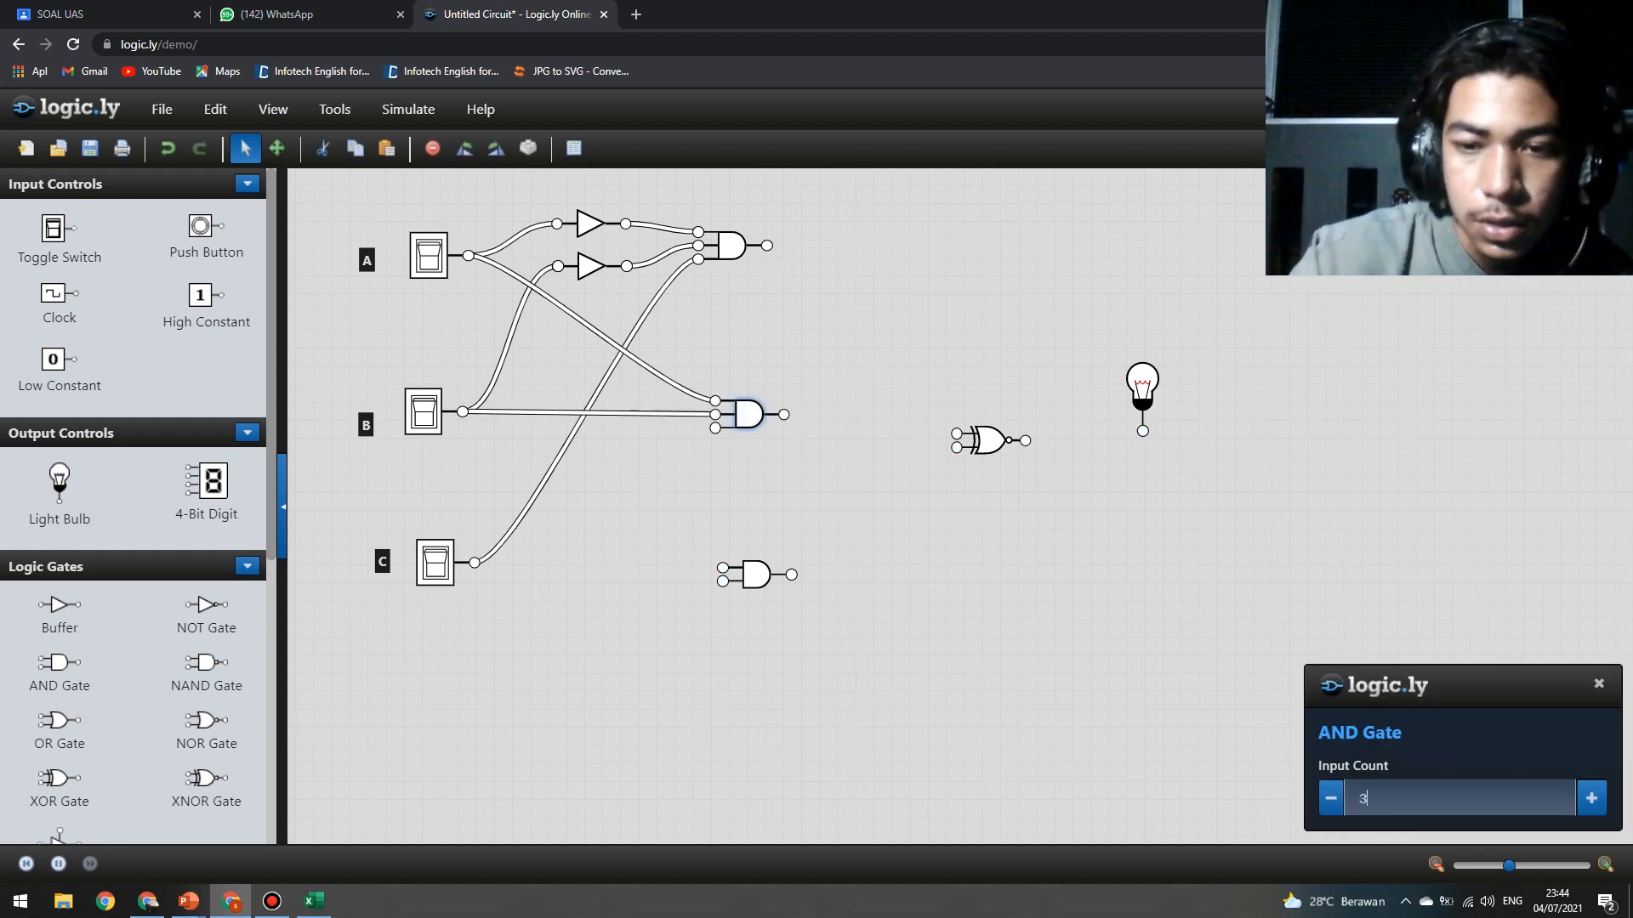
click(460, 562)
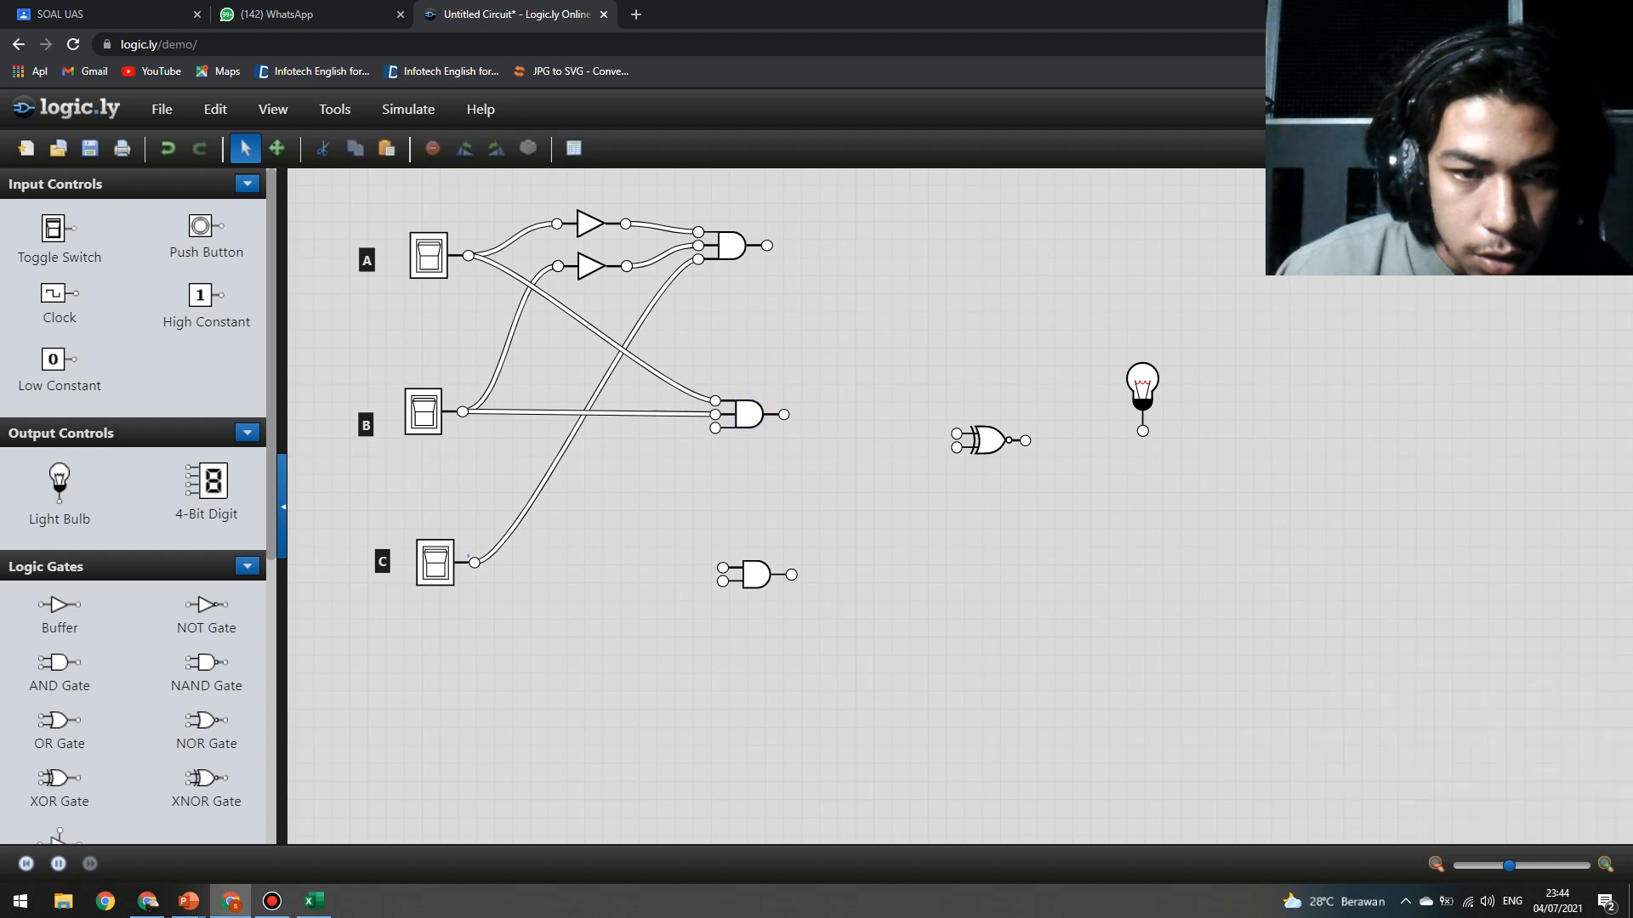
drag(474, 563, 716, 429)
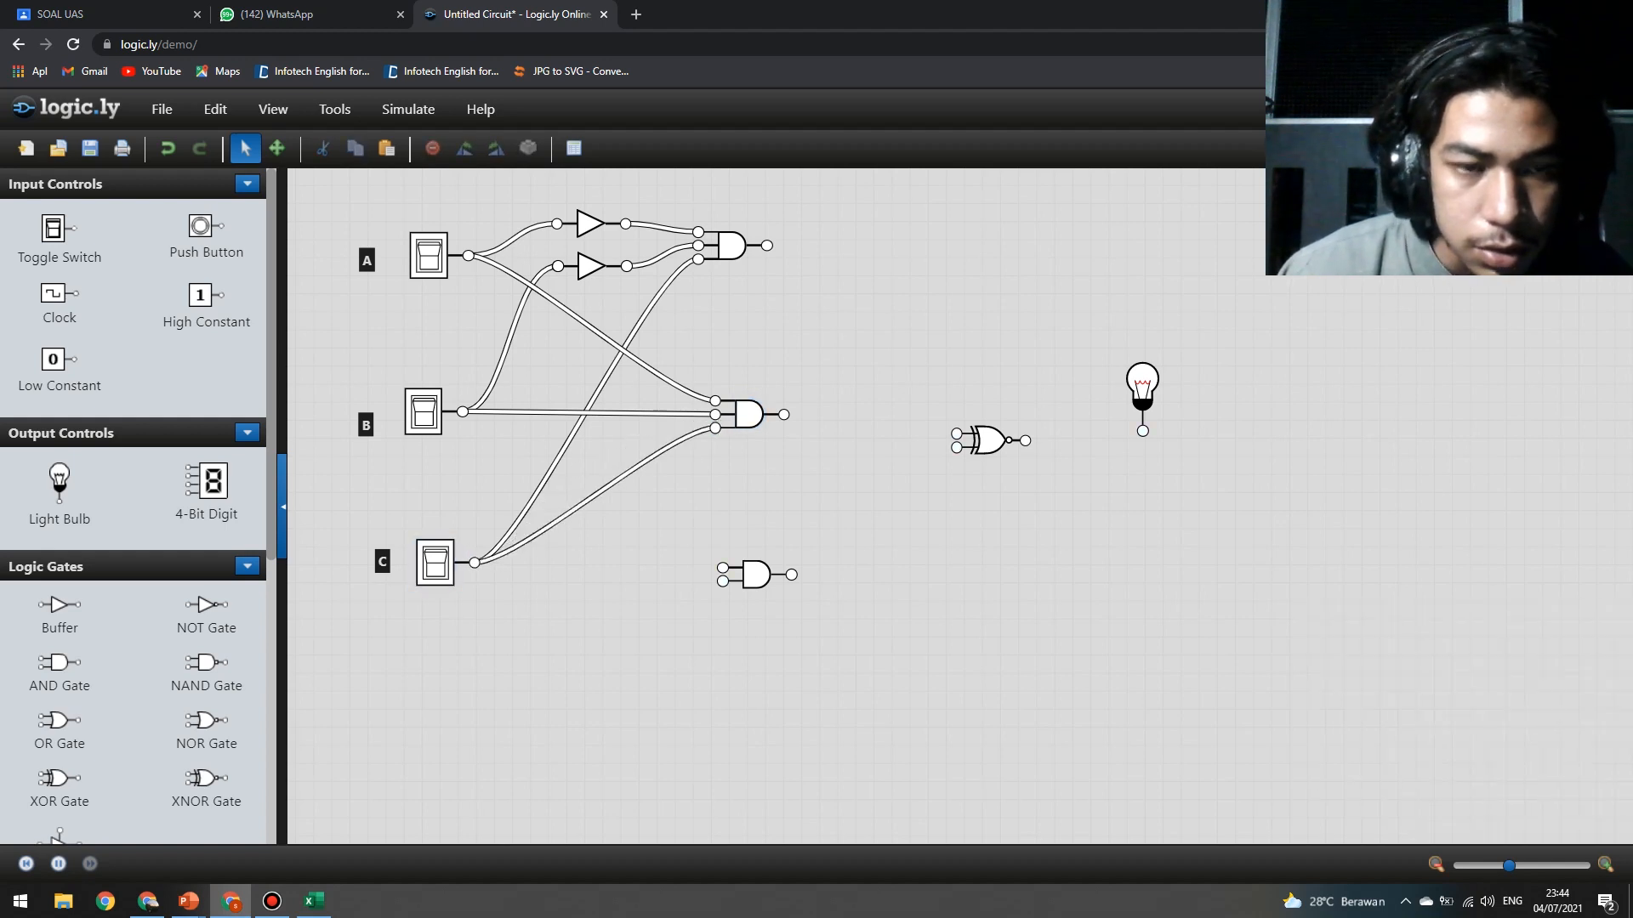
Recheck expression A in the SOAL UAS assignment and place two NOT gates between switch C and the lowest AND gate.
click(89, 14)
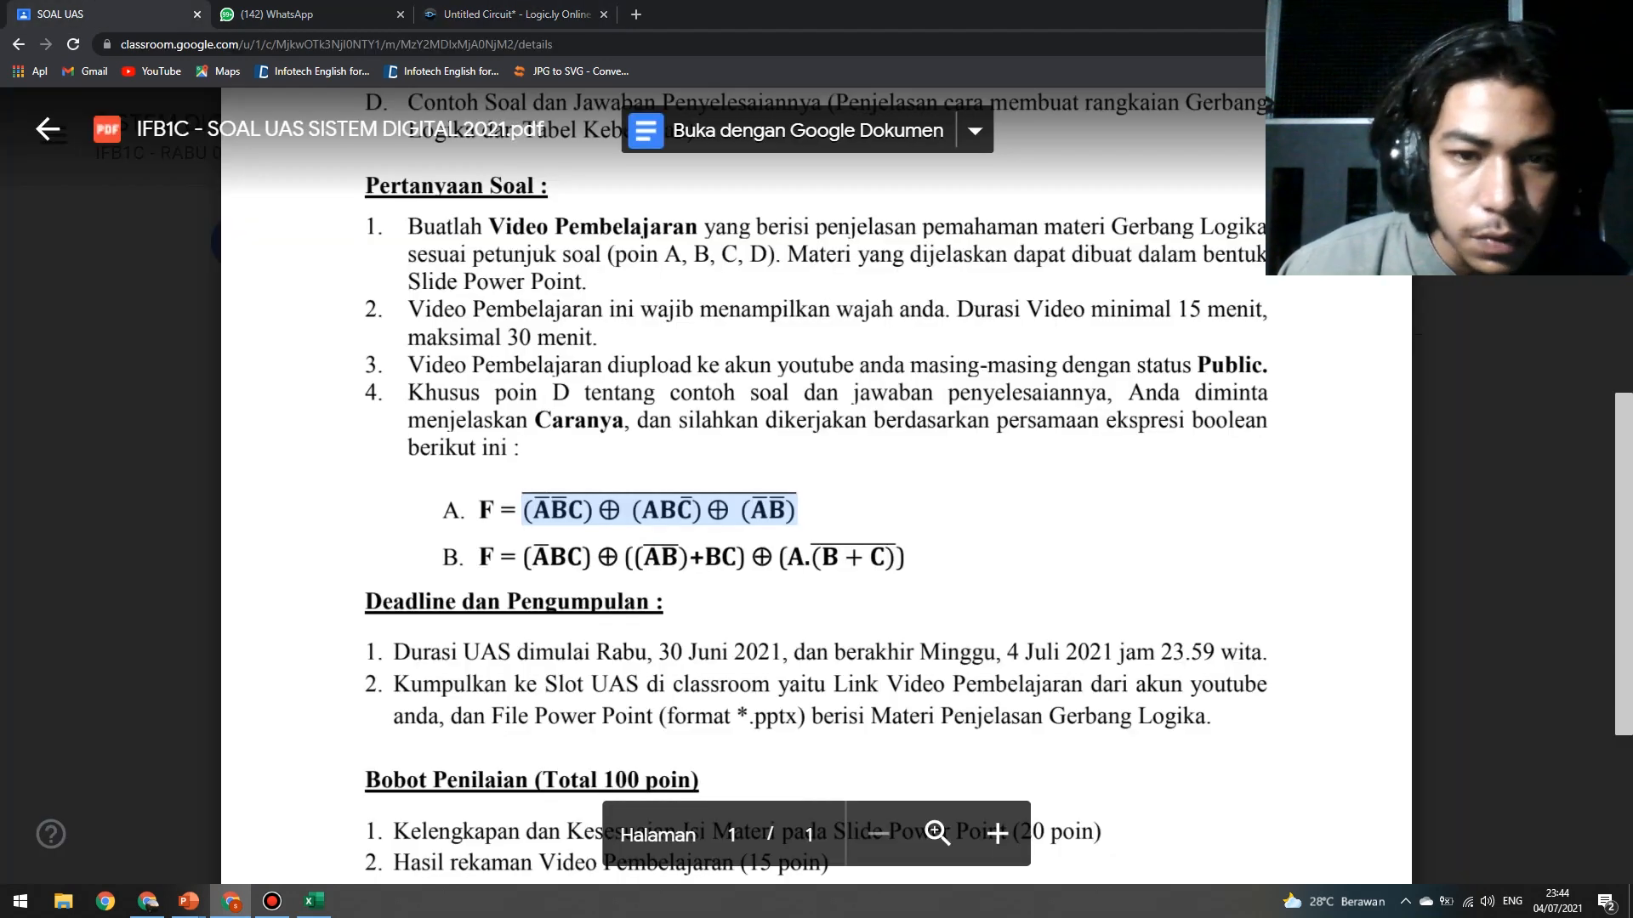
click(476, 14)
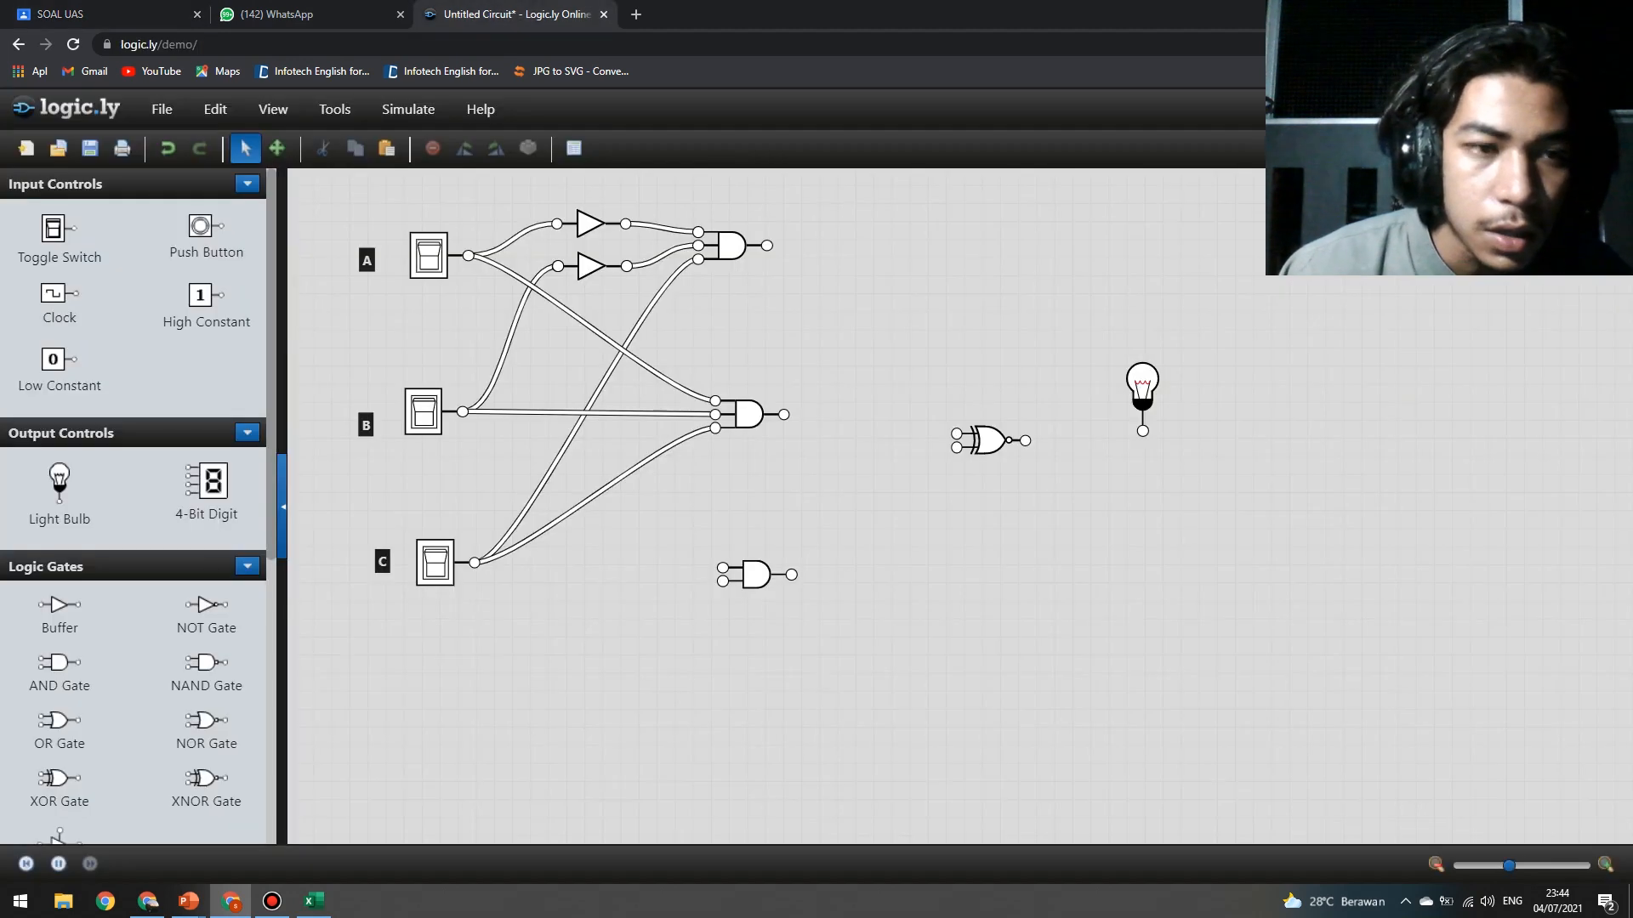
drag(206, 606, 597, 534)
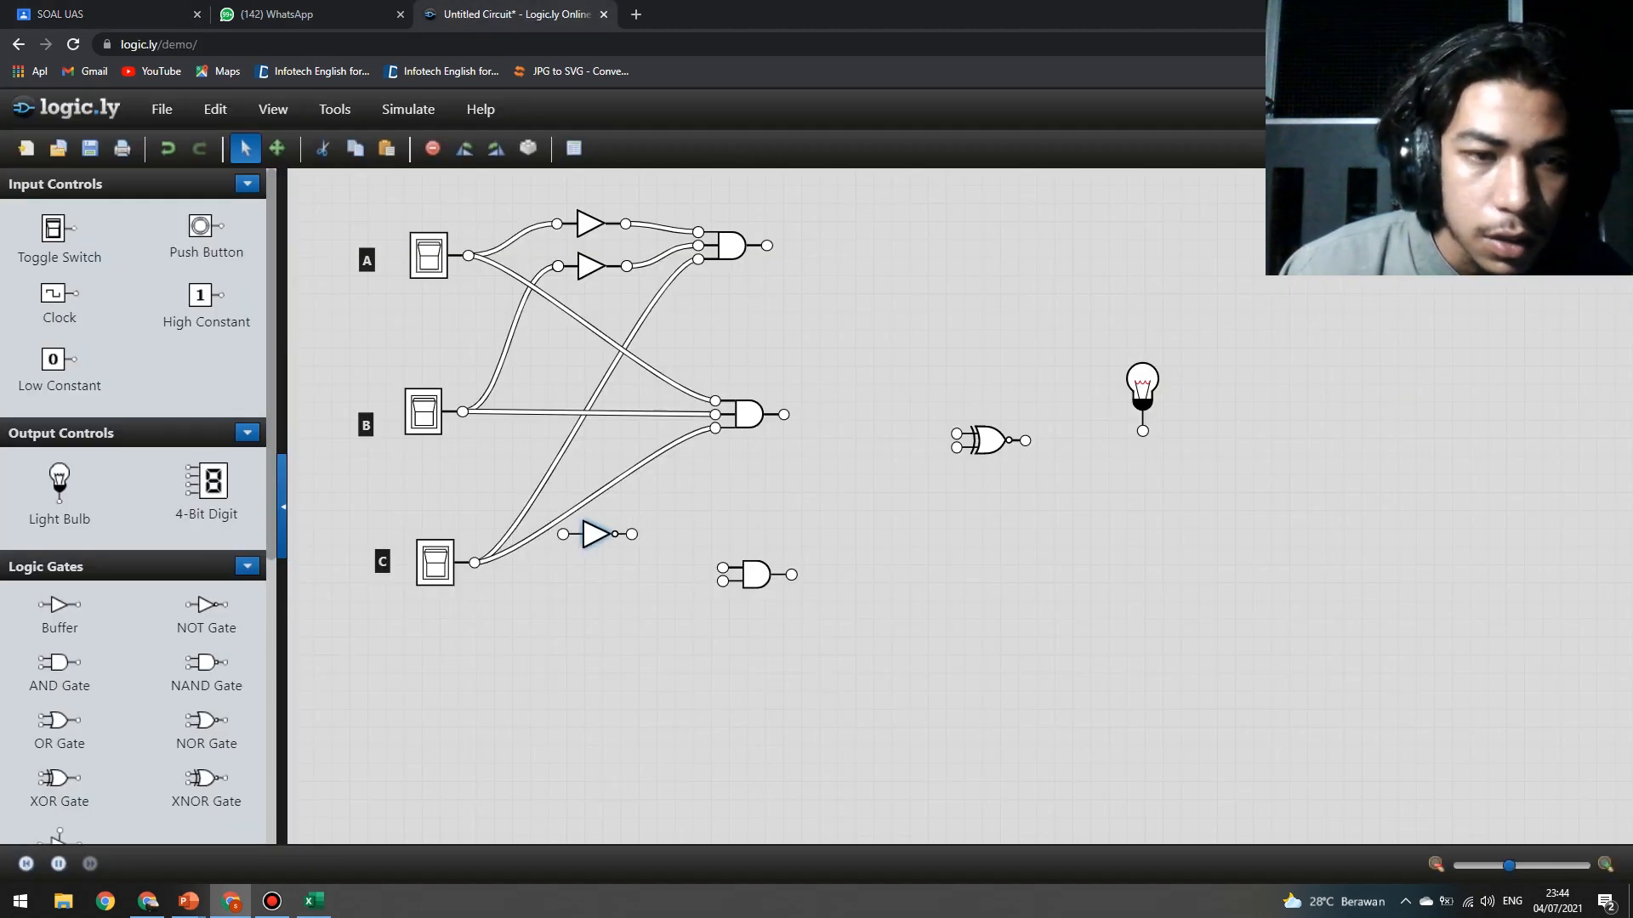
drag(206, 607, 599, 582)
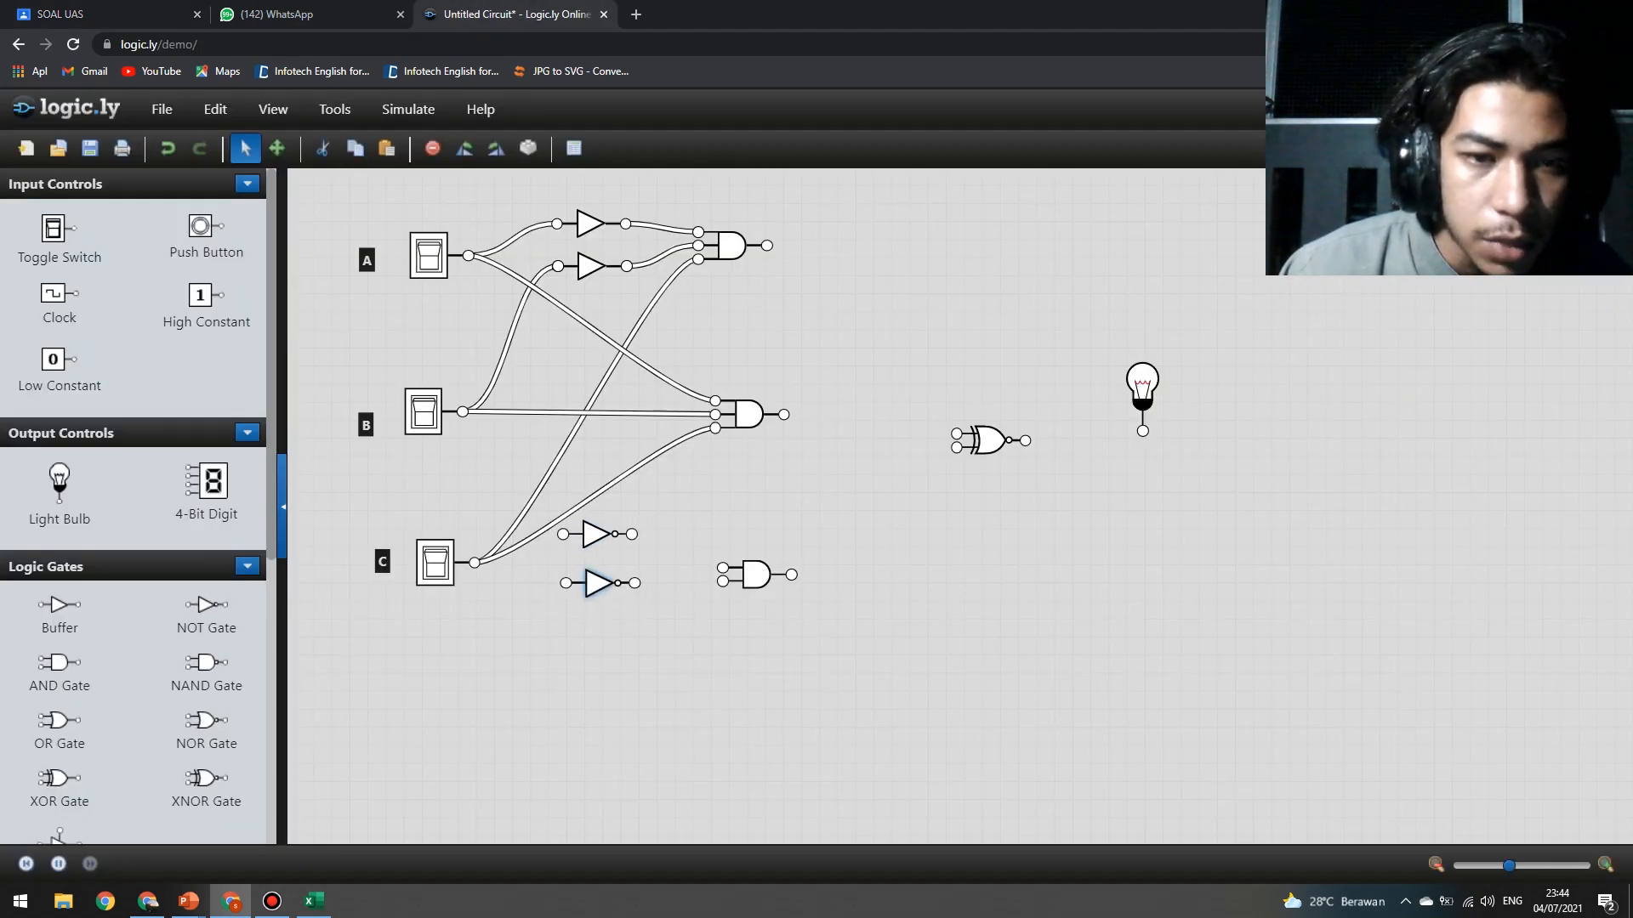
Wire switches A and B to separate NOT gates and connect both NOT outputs to the lowest AND gate.
drag(468, 255, 563, 534)
drag(463, 412, 565, 582)
drag(631, 534, 723, 582)
Set the XNOR gate's input count to 3.
click(989, 440)
double_click(1364, 737)
text(3)
key(Return)
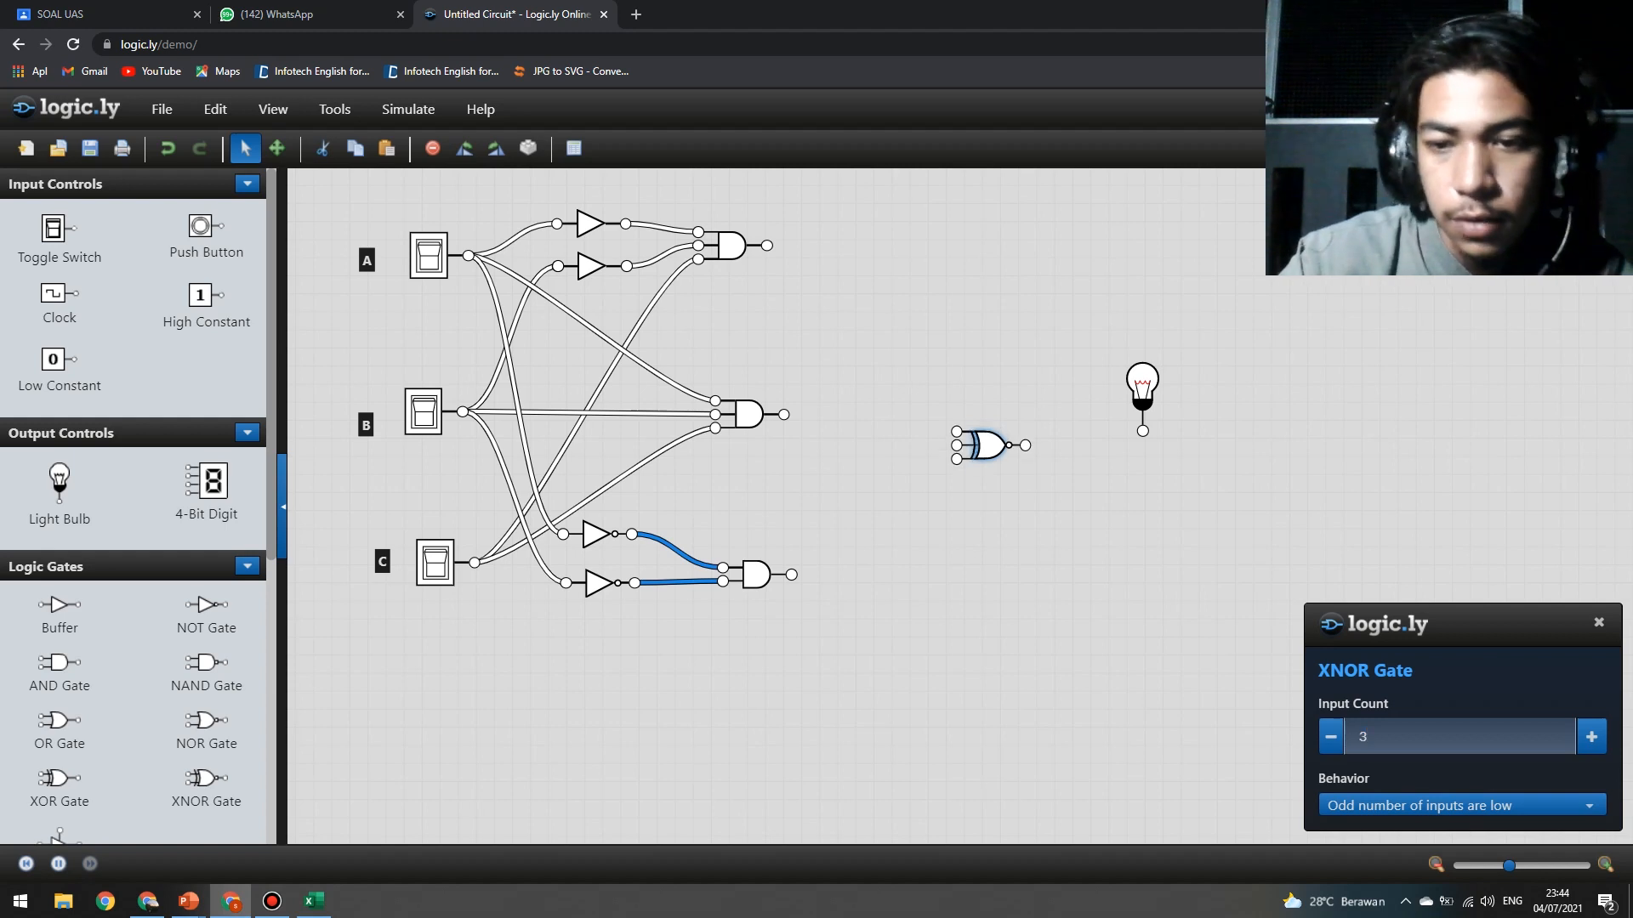
Wire the three AND gate outputs to the XNOR gate and connect the XNOR output to the light bulb.
drag(766, 245, 956, 431)
drag(783, 414, 957, 445)
drag(790, 575, 1142, 431)
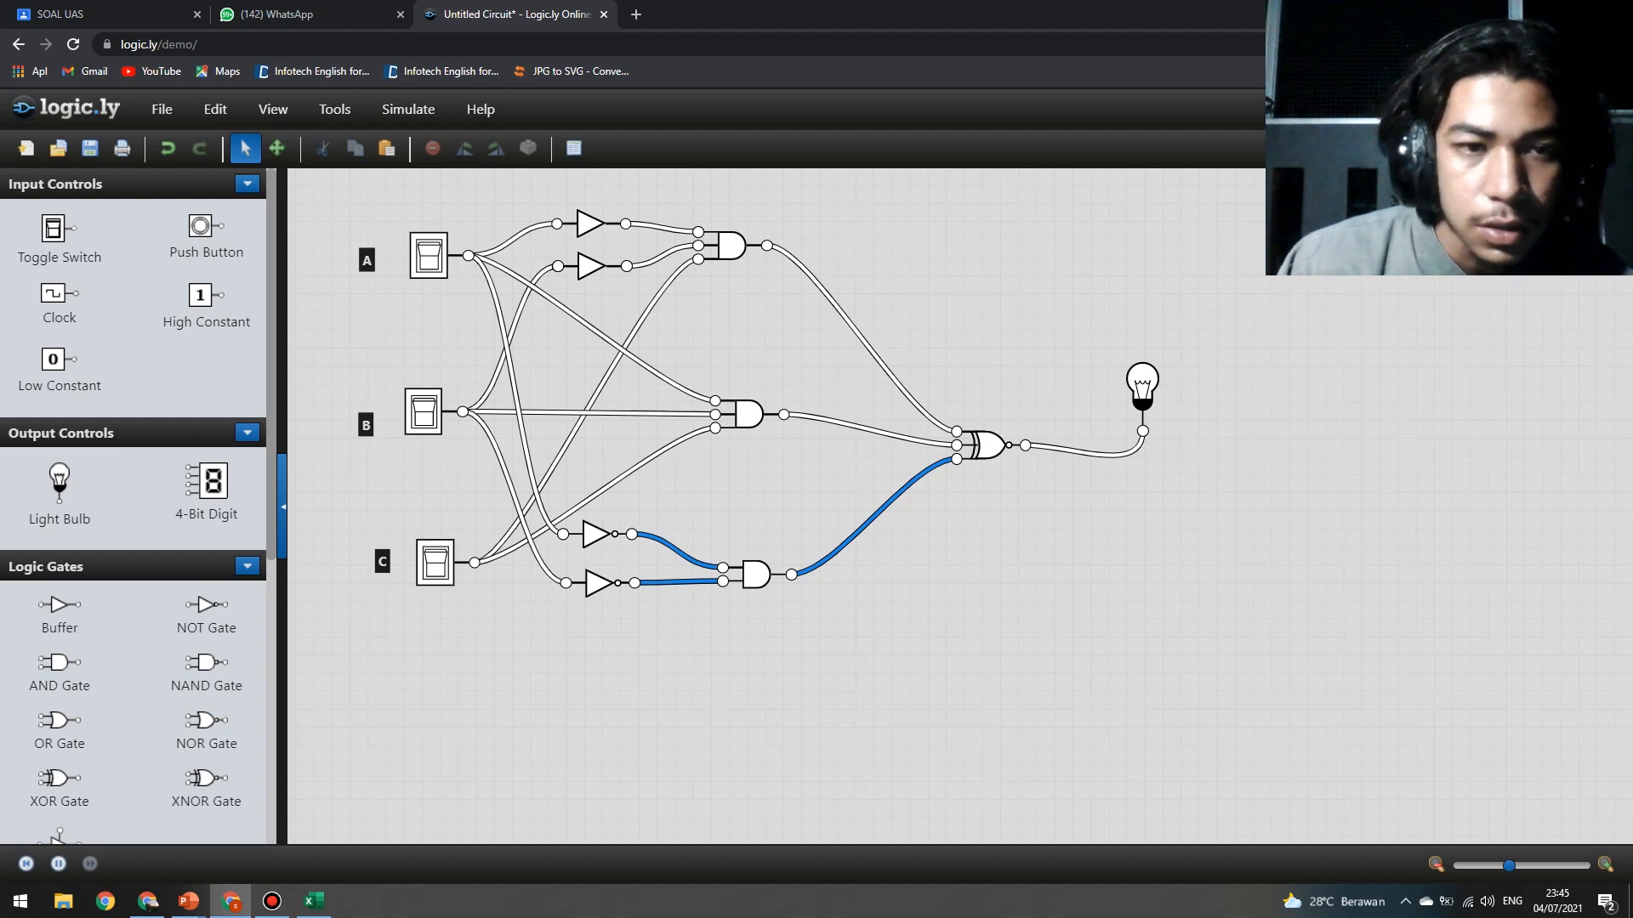
Turn on switches A, B and C to test the circuit.
click(428, 256)
click(424, 411)
click(434, 561)
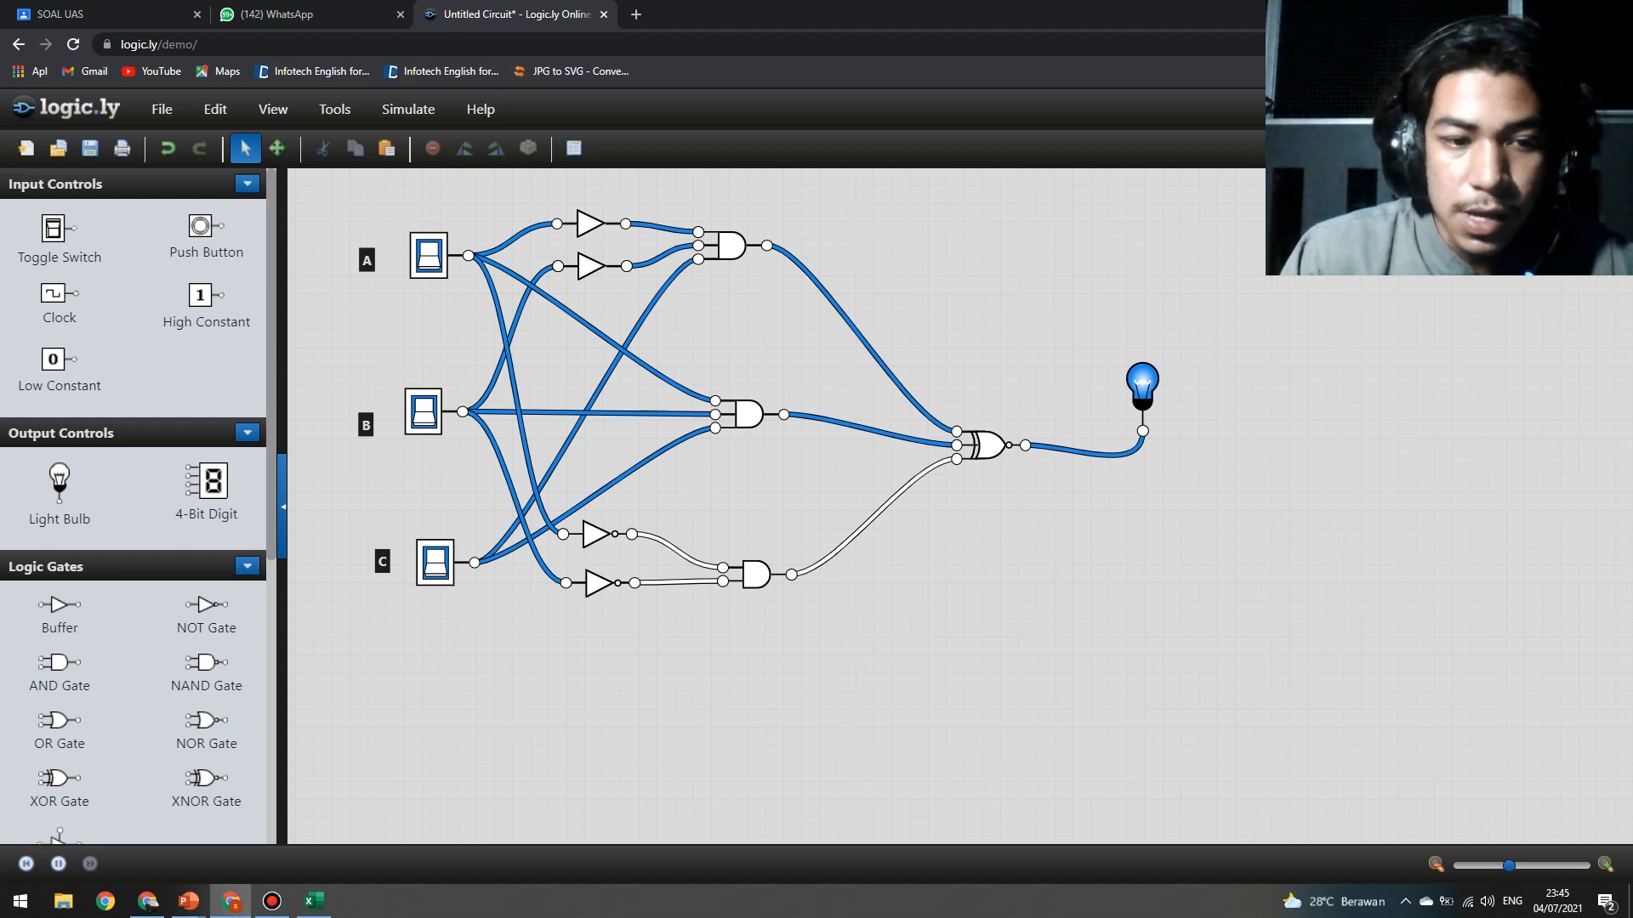
Switch to the Excel truth table and fill the NOT A AND NOT B AND C column, I9:I16, with 0, 1, 0, 0, 0, 0, 0, 0.
click(313, 902)
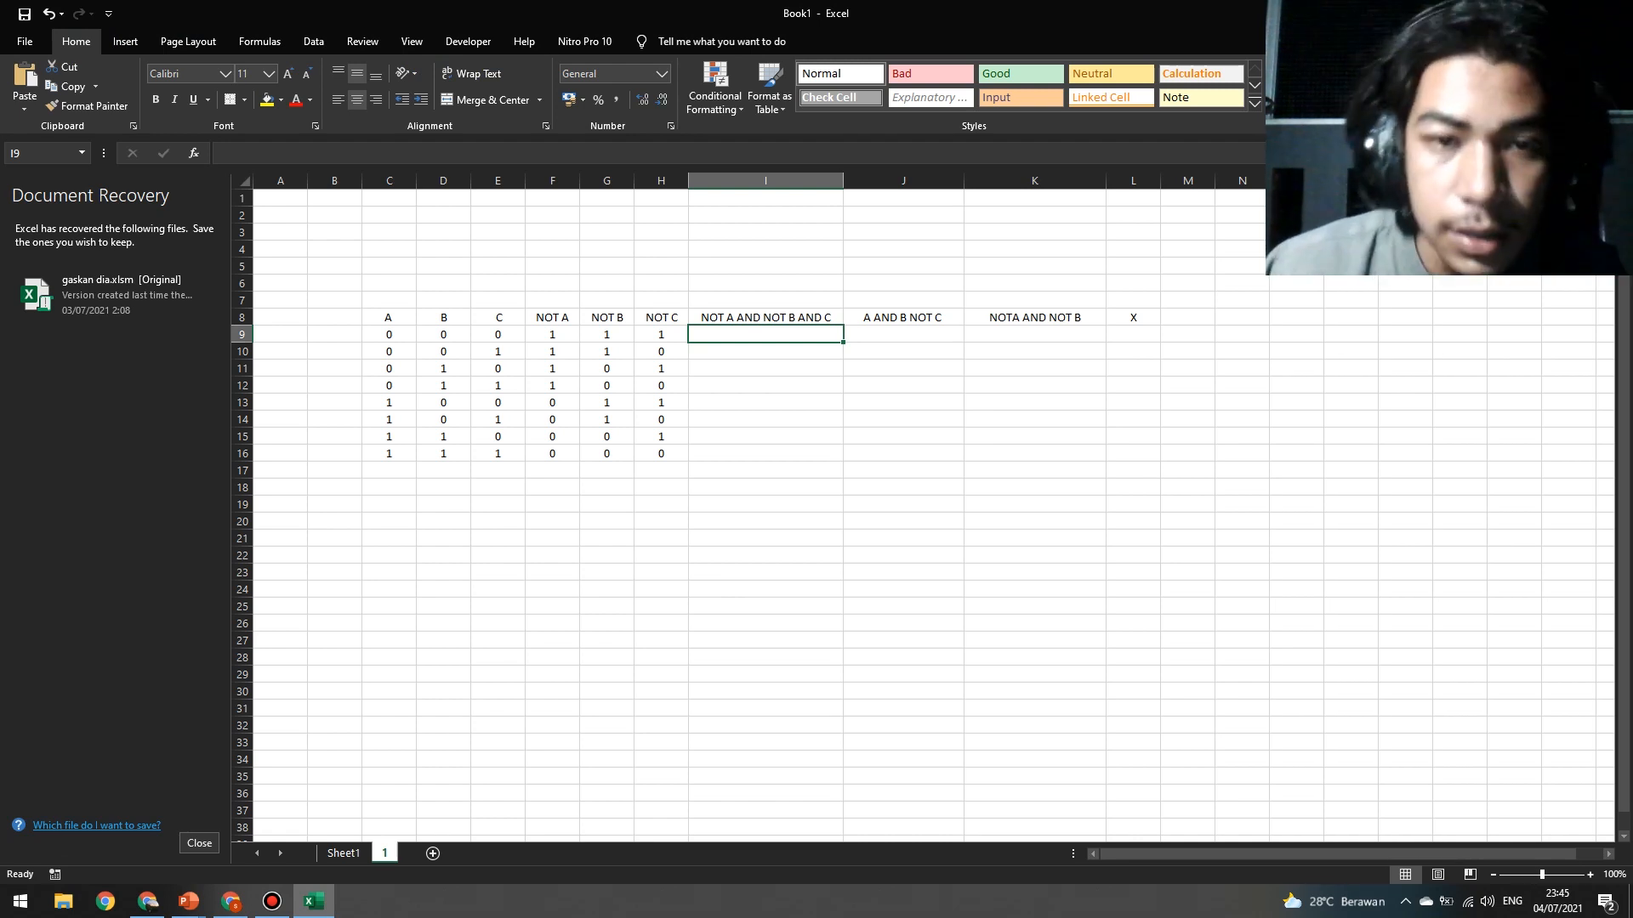
text(0)
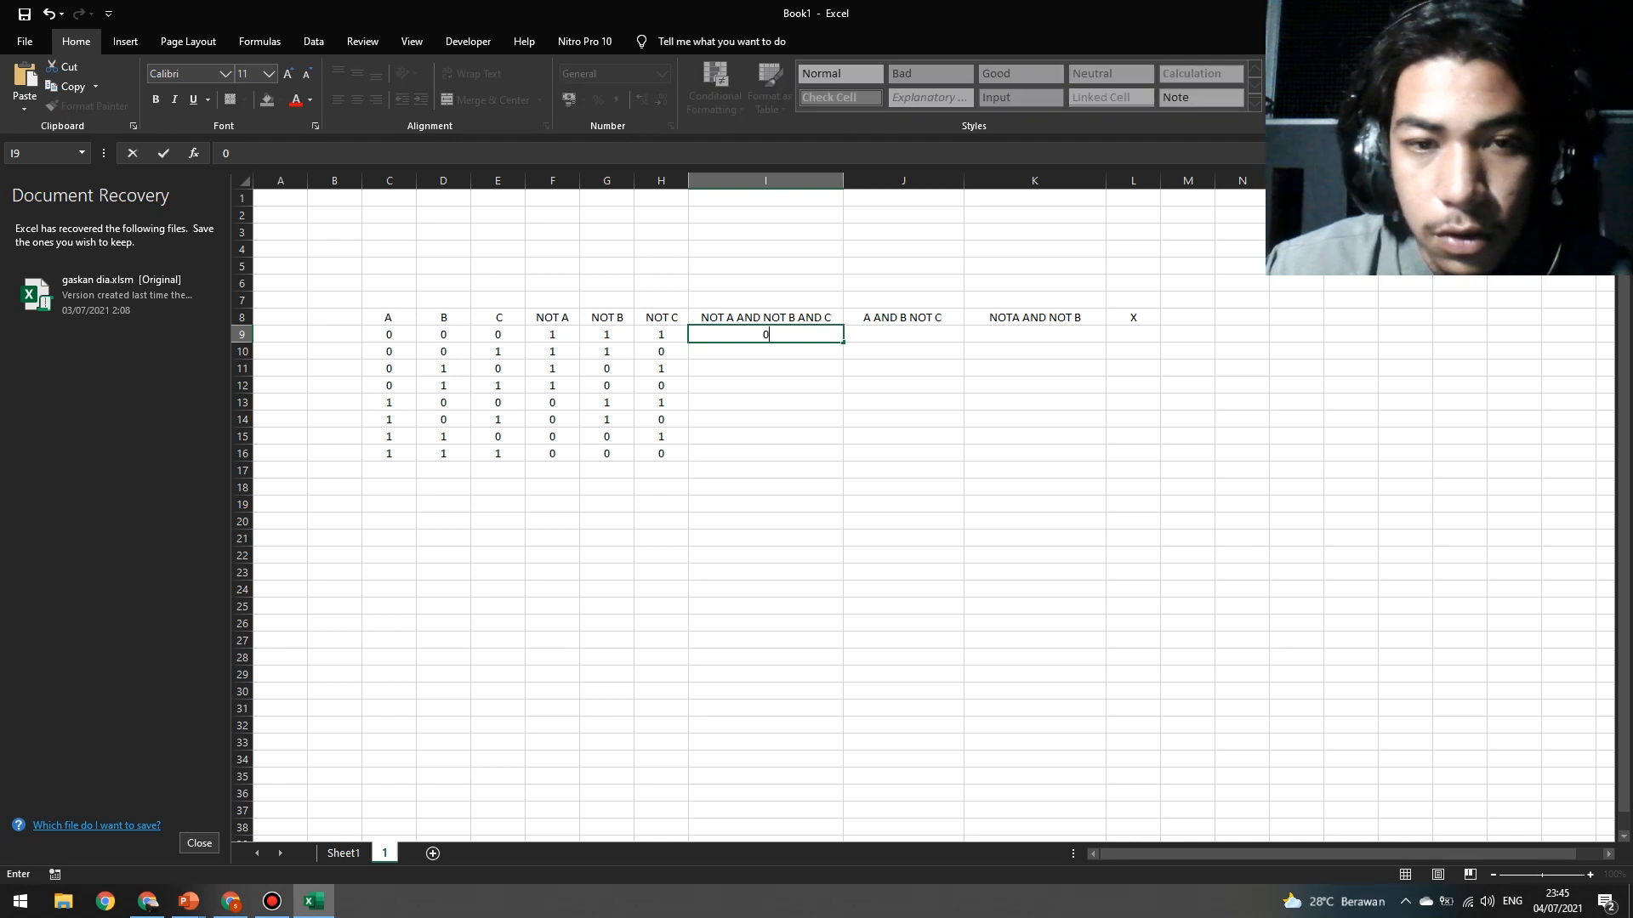
key(Return)
text(1)
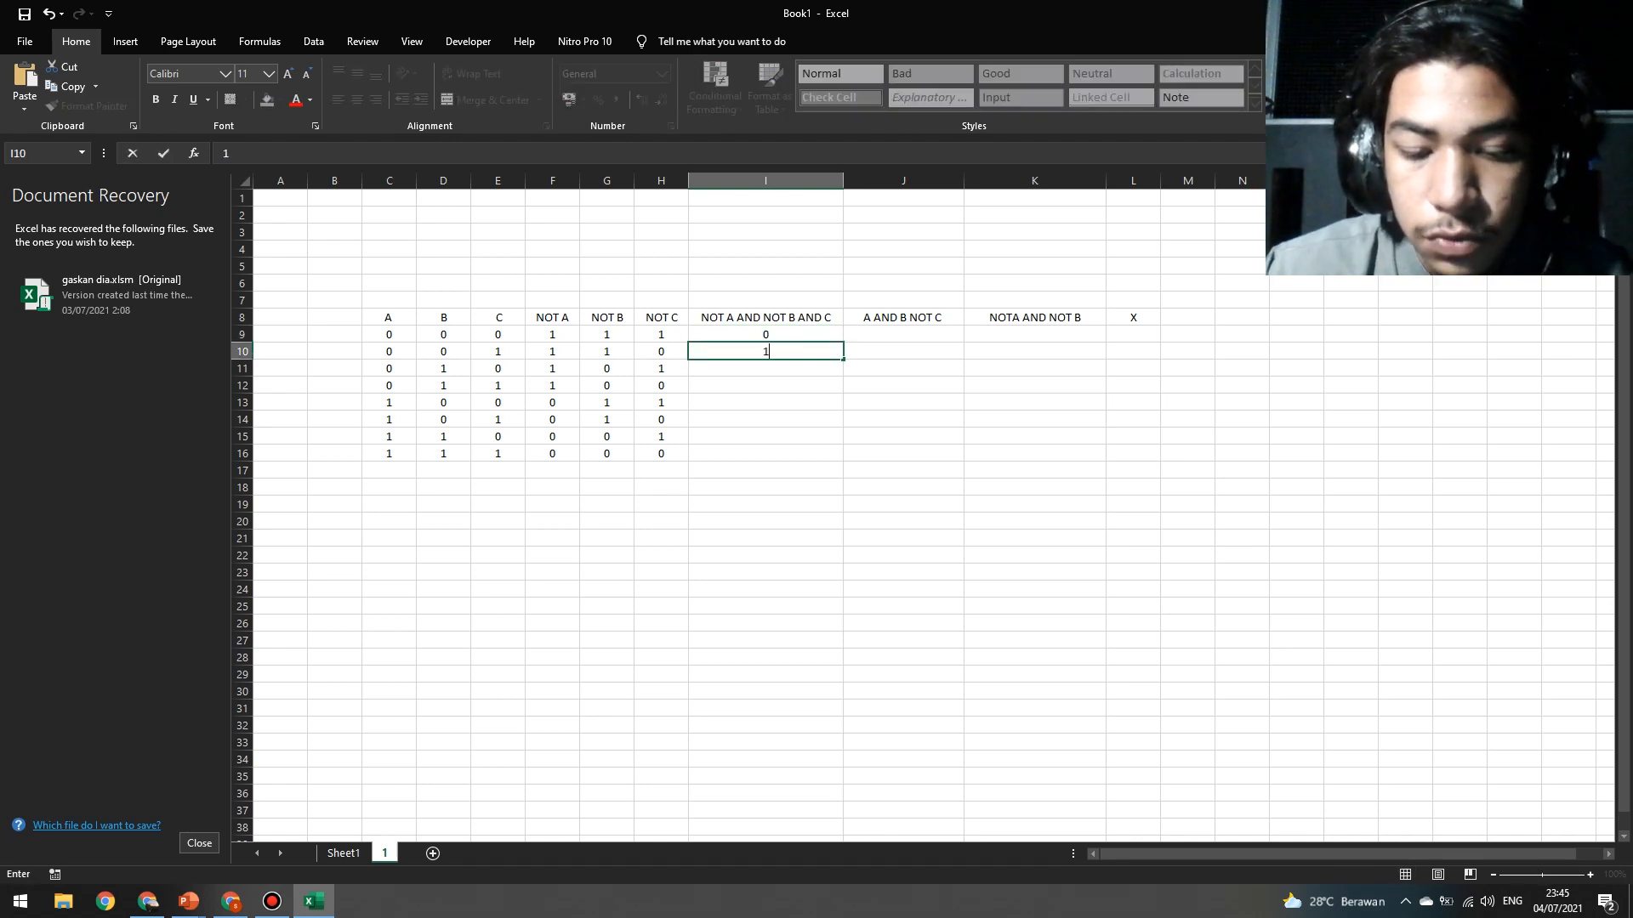
key(Return)
text(0)
key(Return)
text(0)
key(Return)
text(0)
key(Return)
text(0)
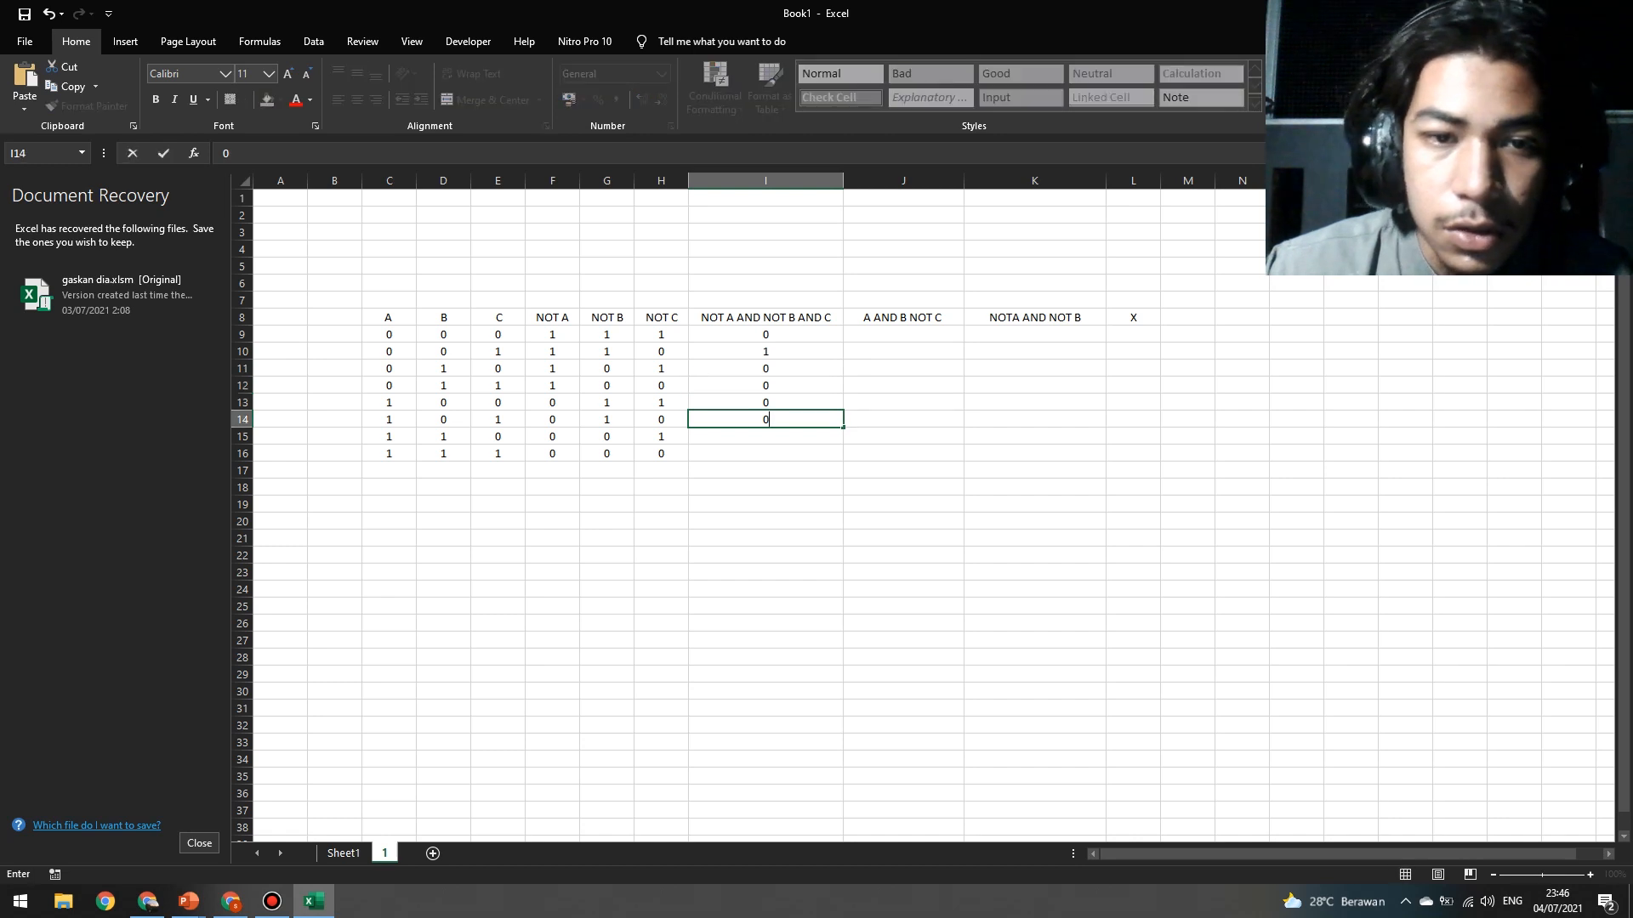
key(Return)
text(0)
key(Return)
text(0)
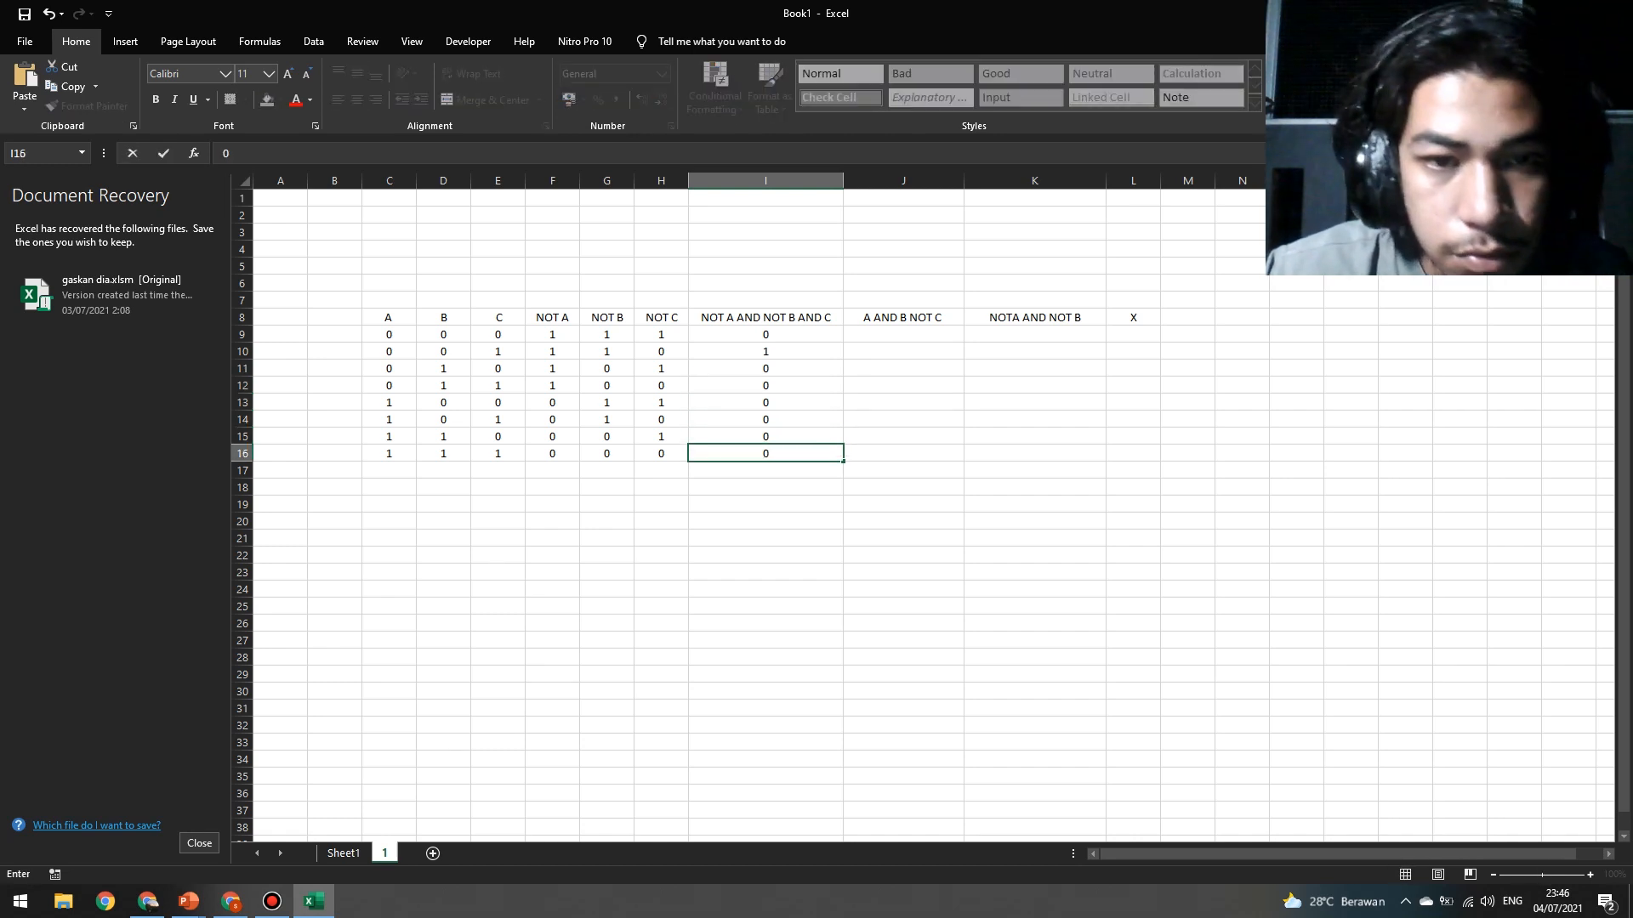
key(ctrl+Return)
Fill the A AND B NOT C column, J9:J16, with 0, 0, 0, 0, 0, 0, 1, 0.
key(Right)
key(Up)
key(Up)
key(Up)
key(Up)
key(Up)
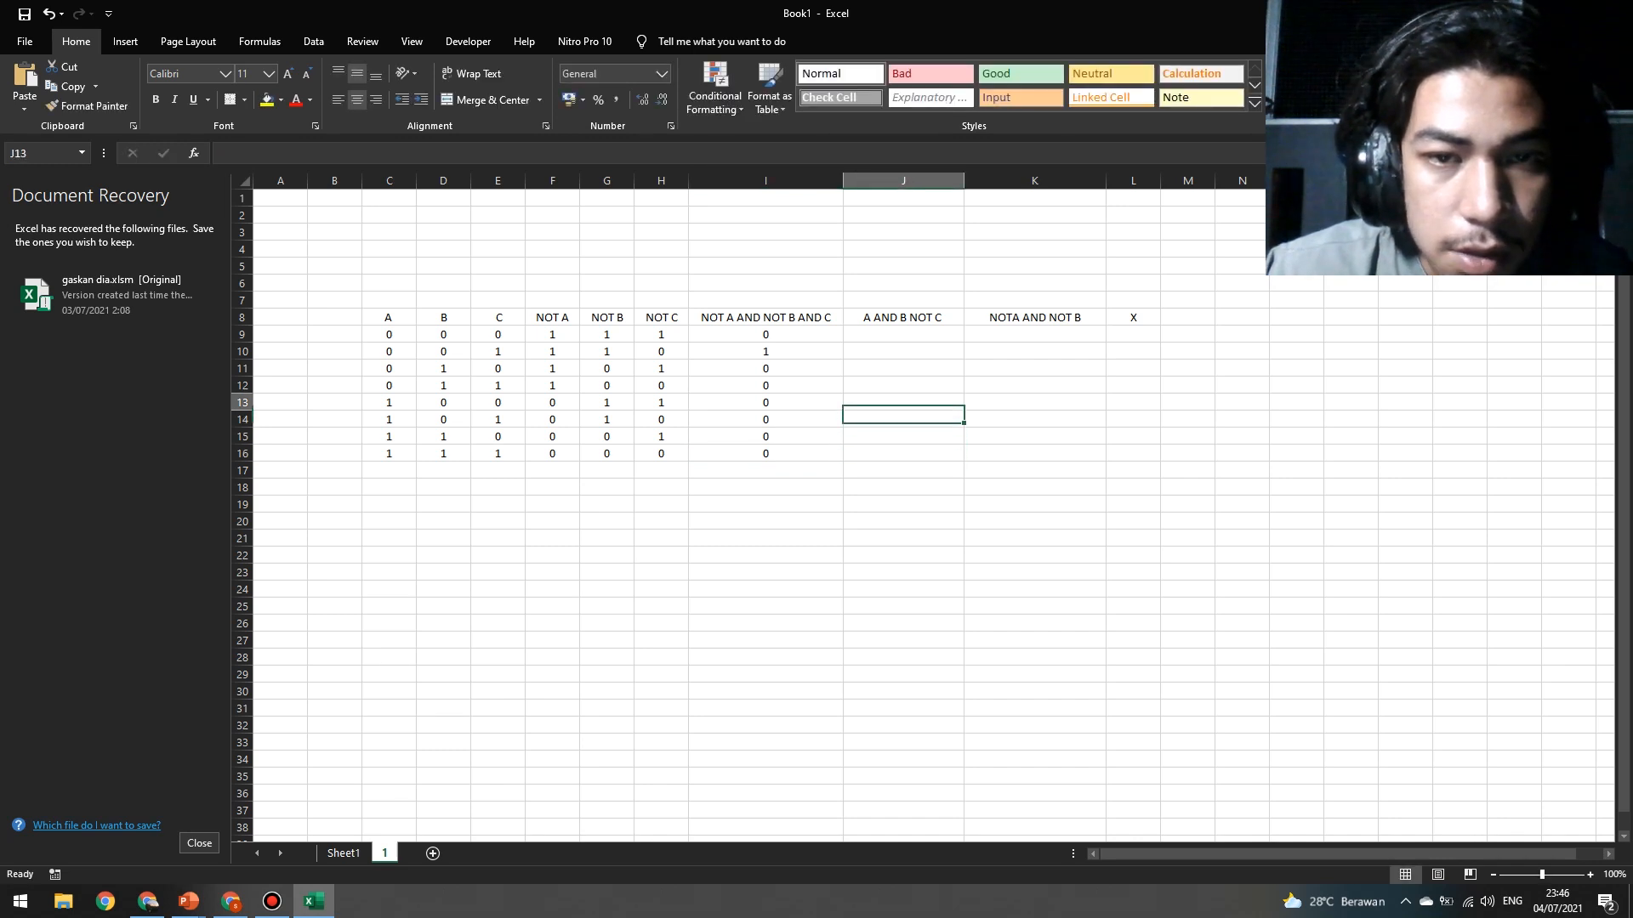
key(Up)
key(Up)
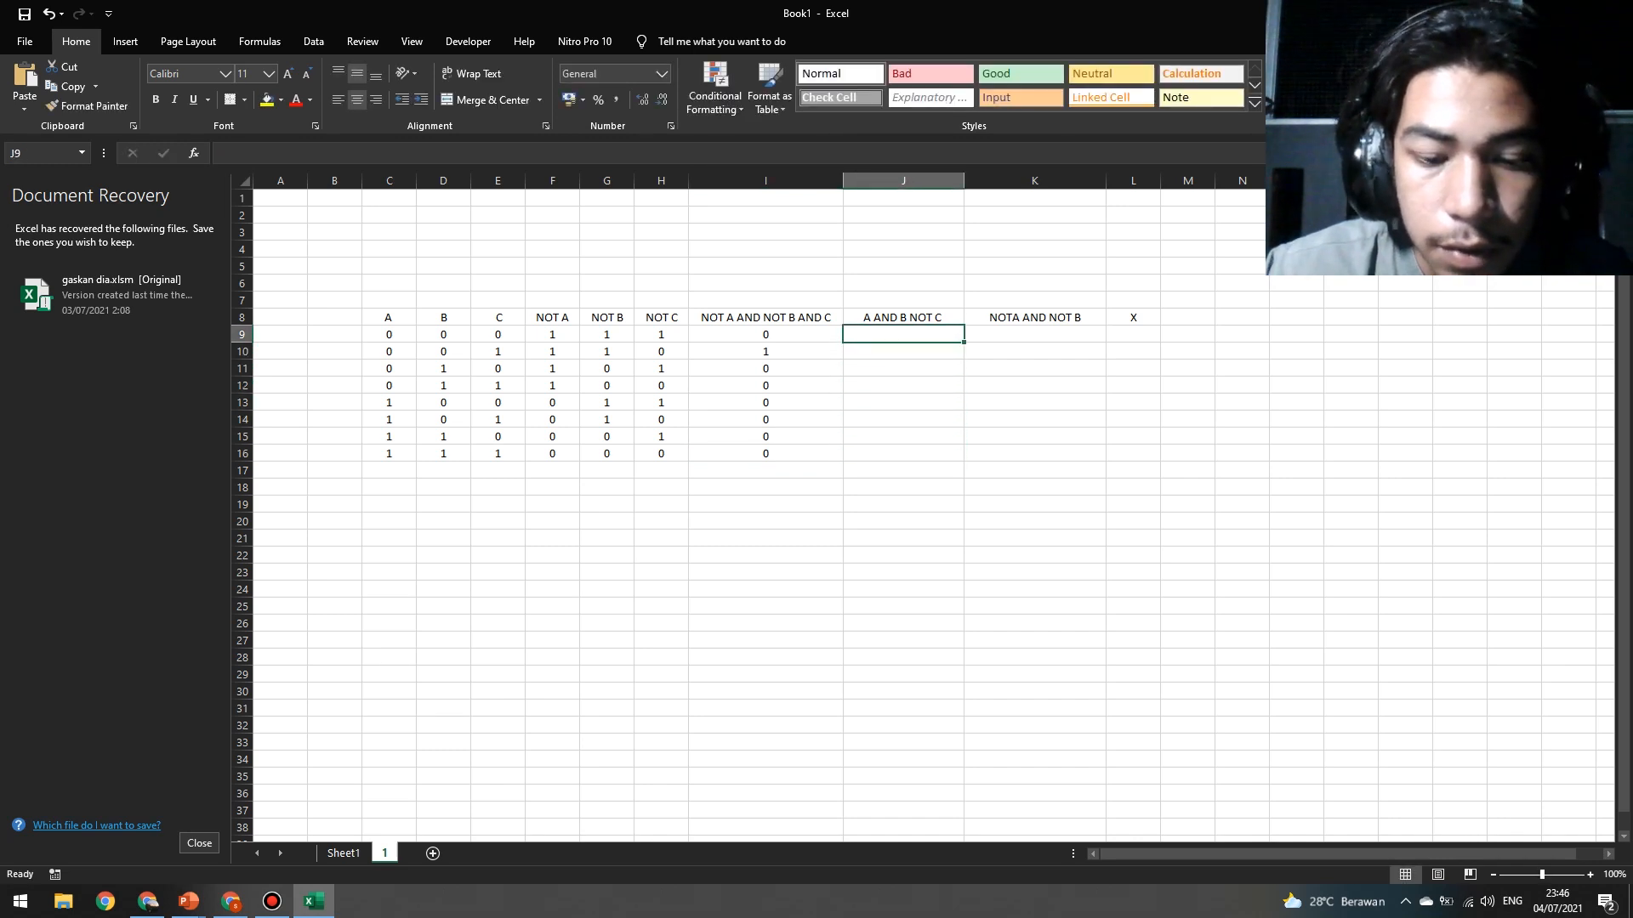
text(0)
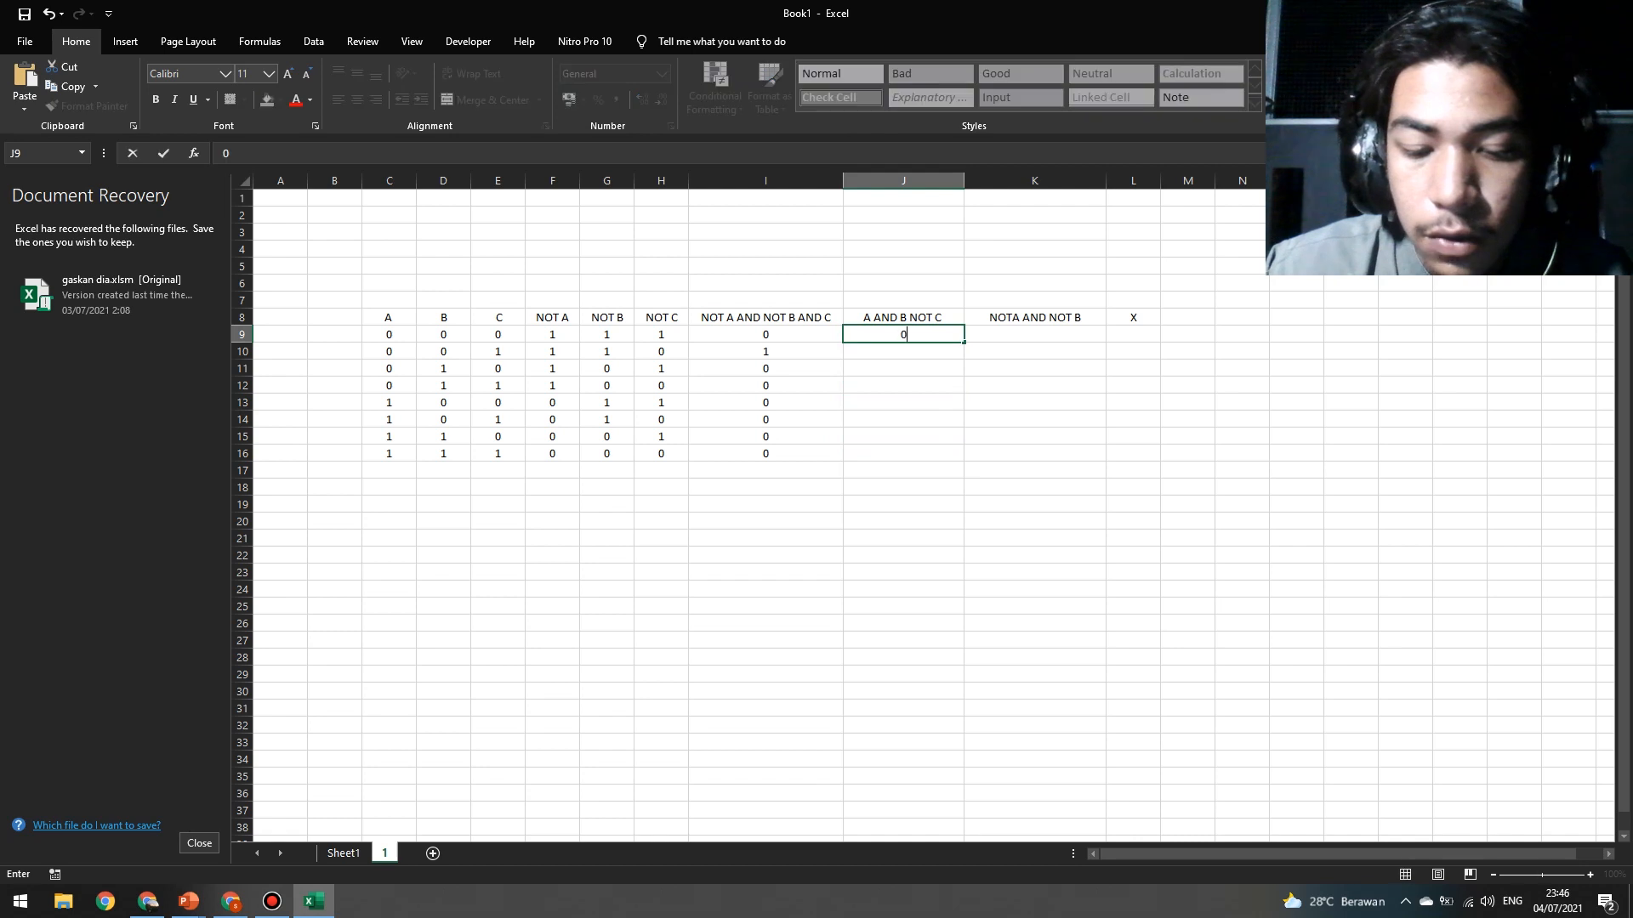
key(Return)
text(0)
key(Return)
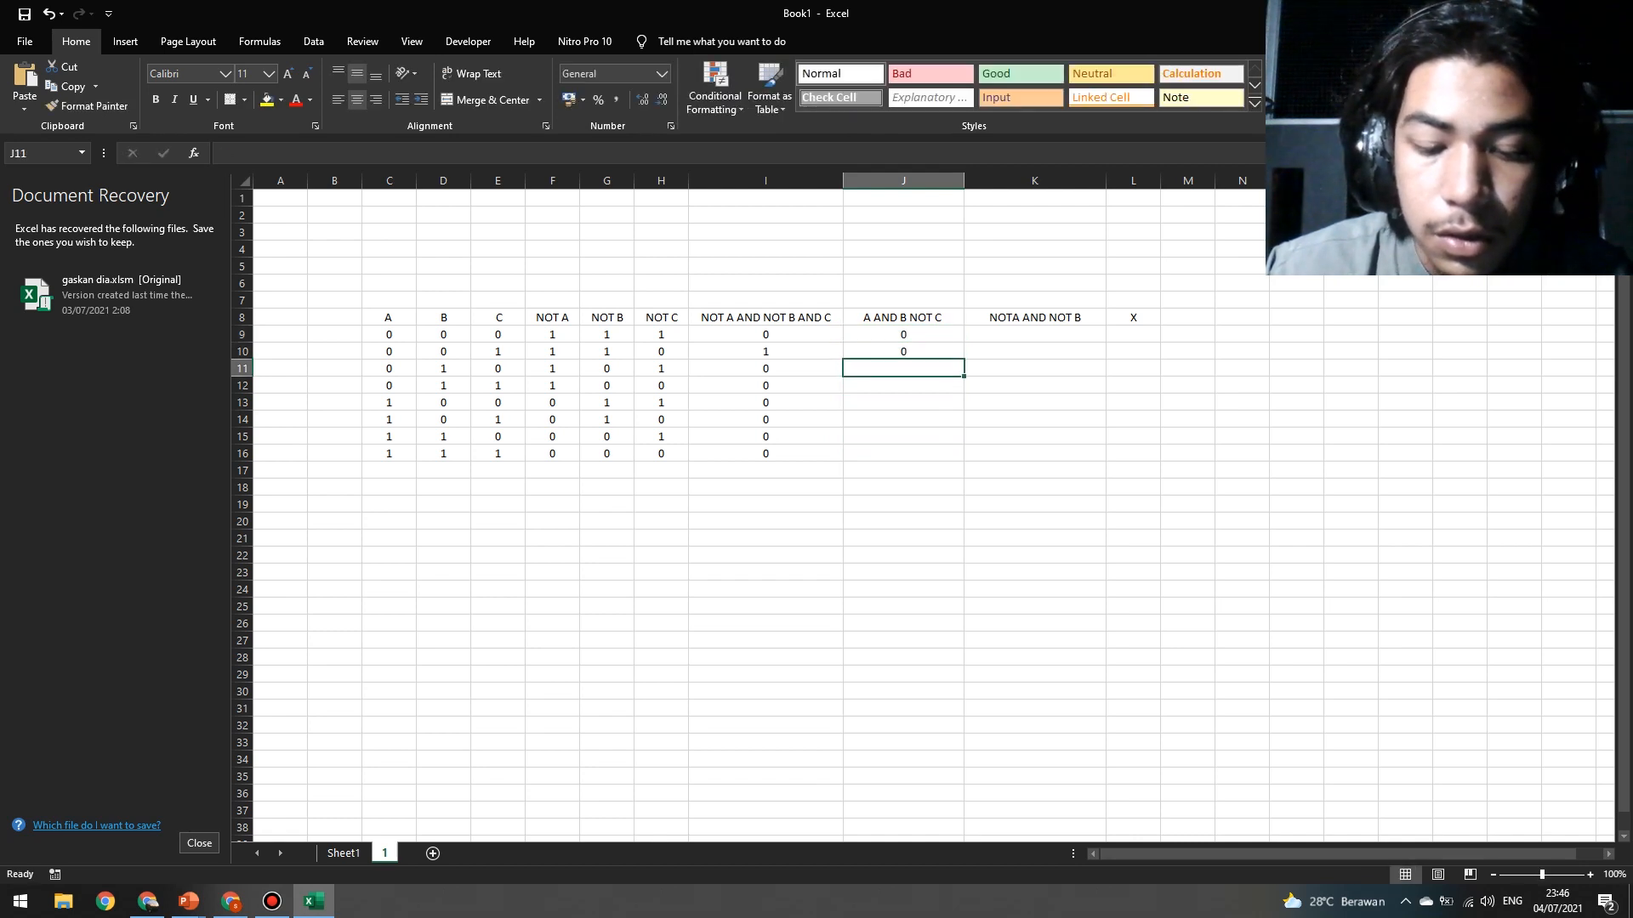
text(0)
key(Return)
text(0)
key(Return)
text(0)
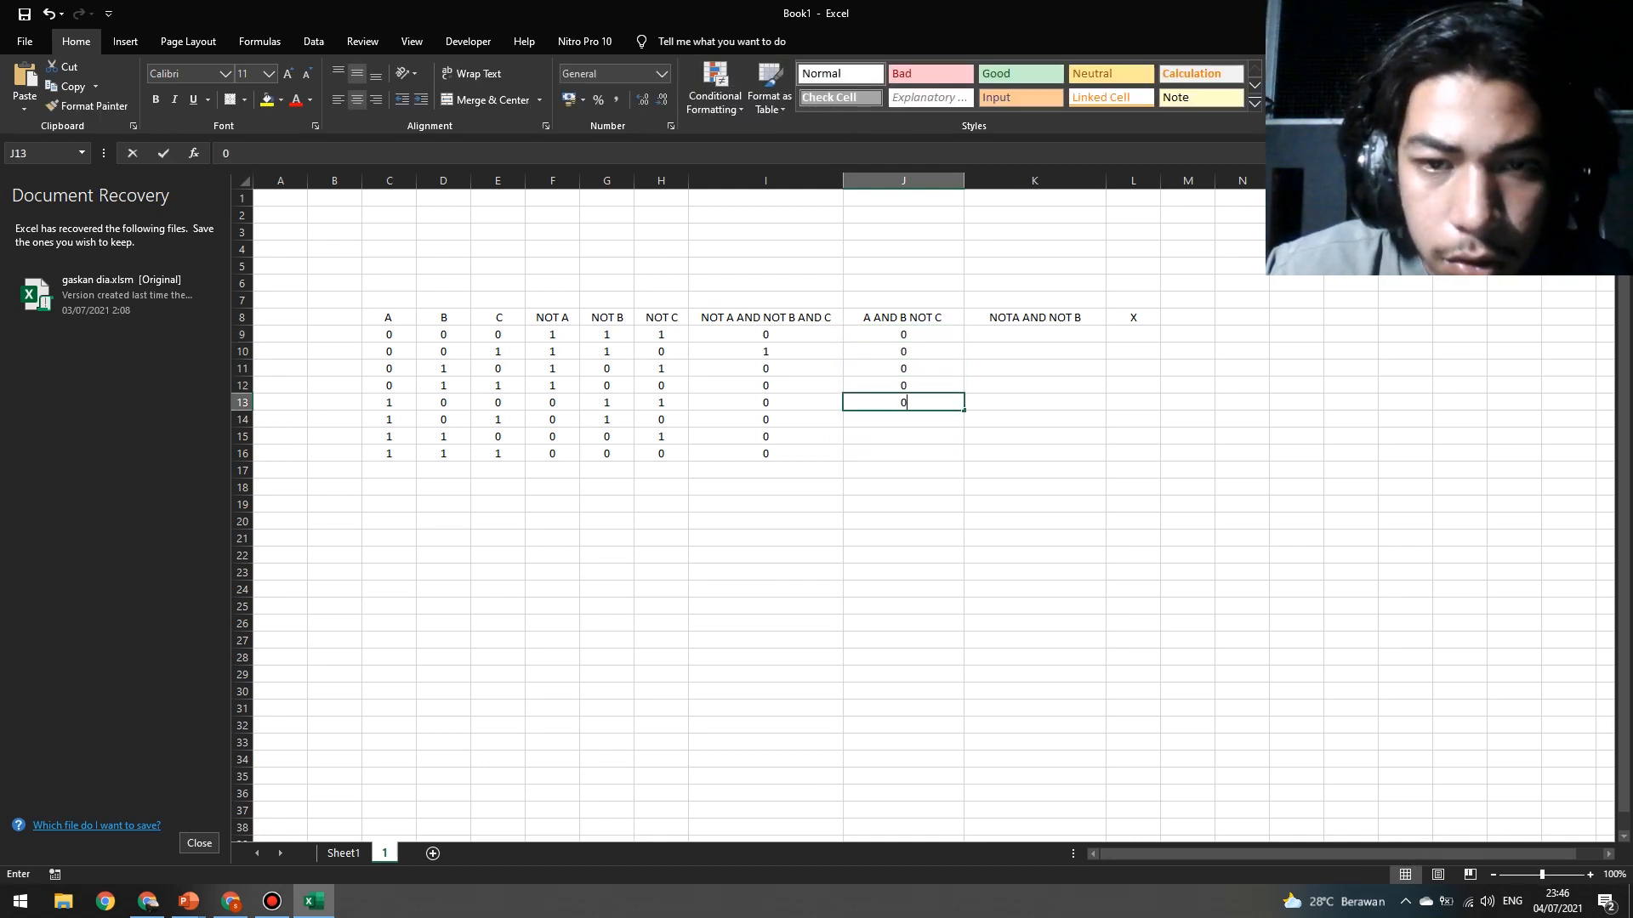
key(Return)
text(0)
key(Return)
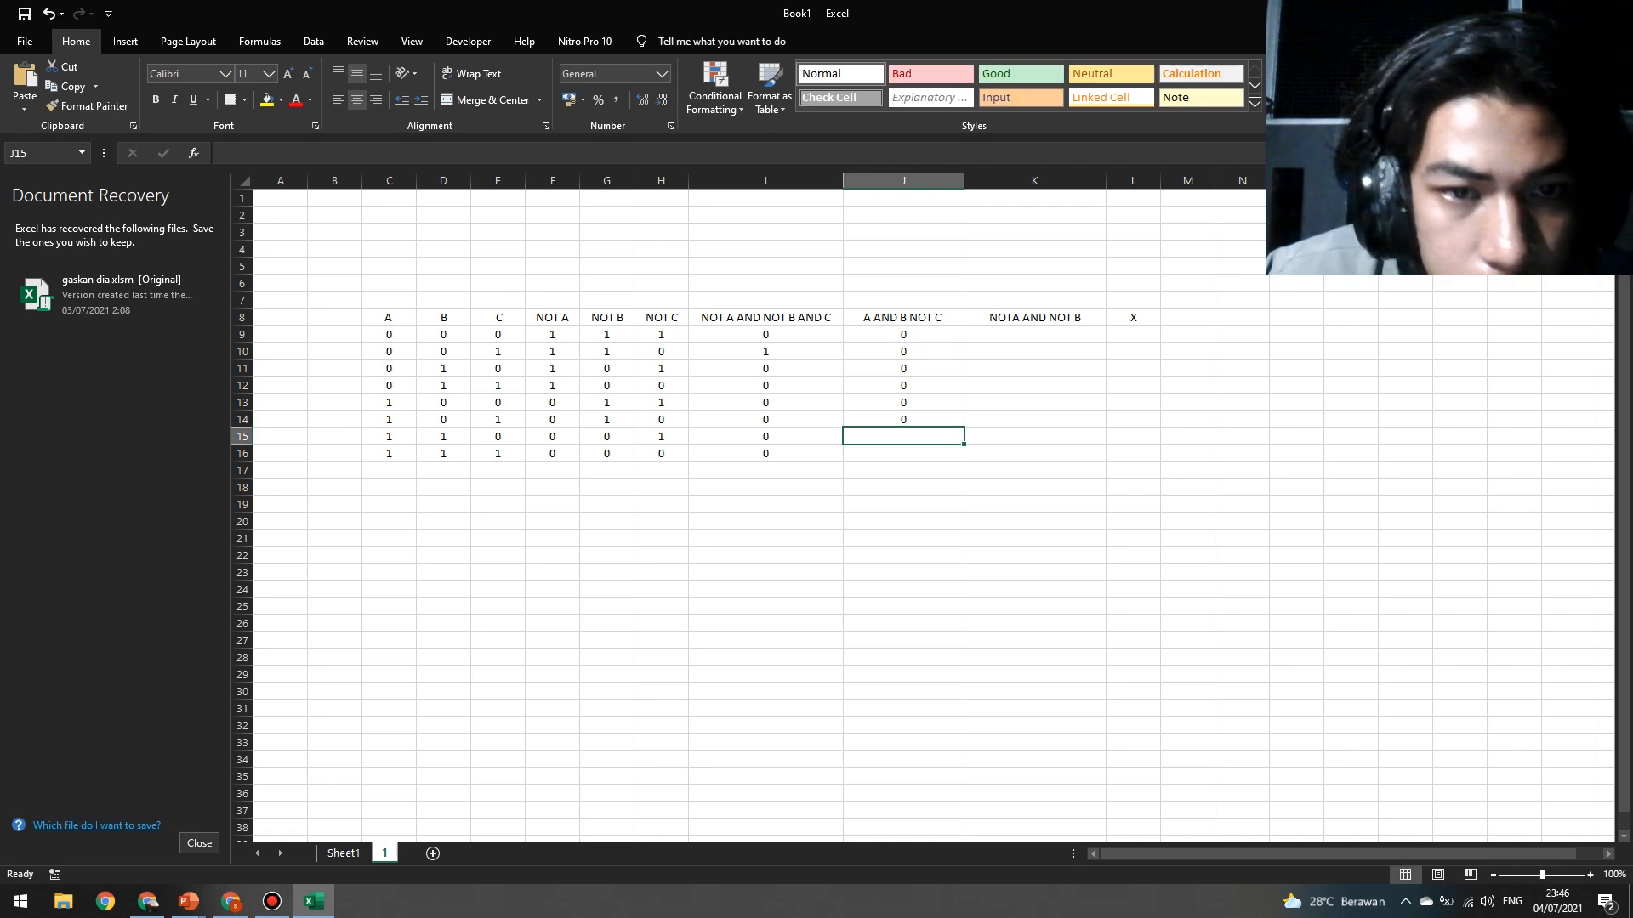
key(Up)
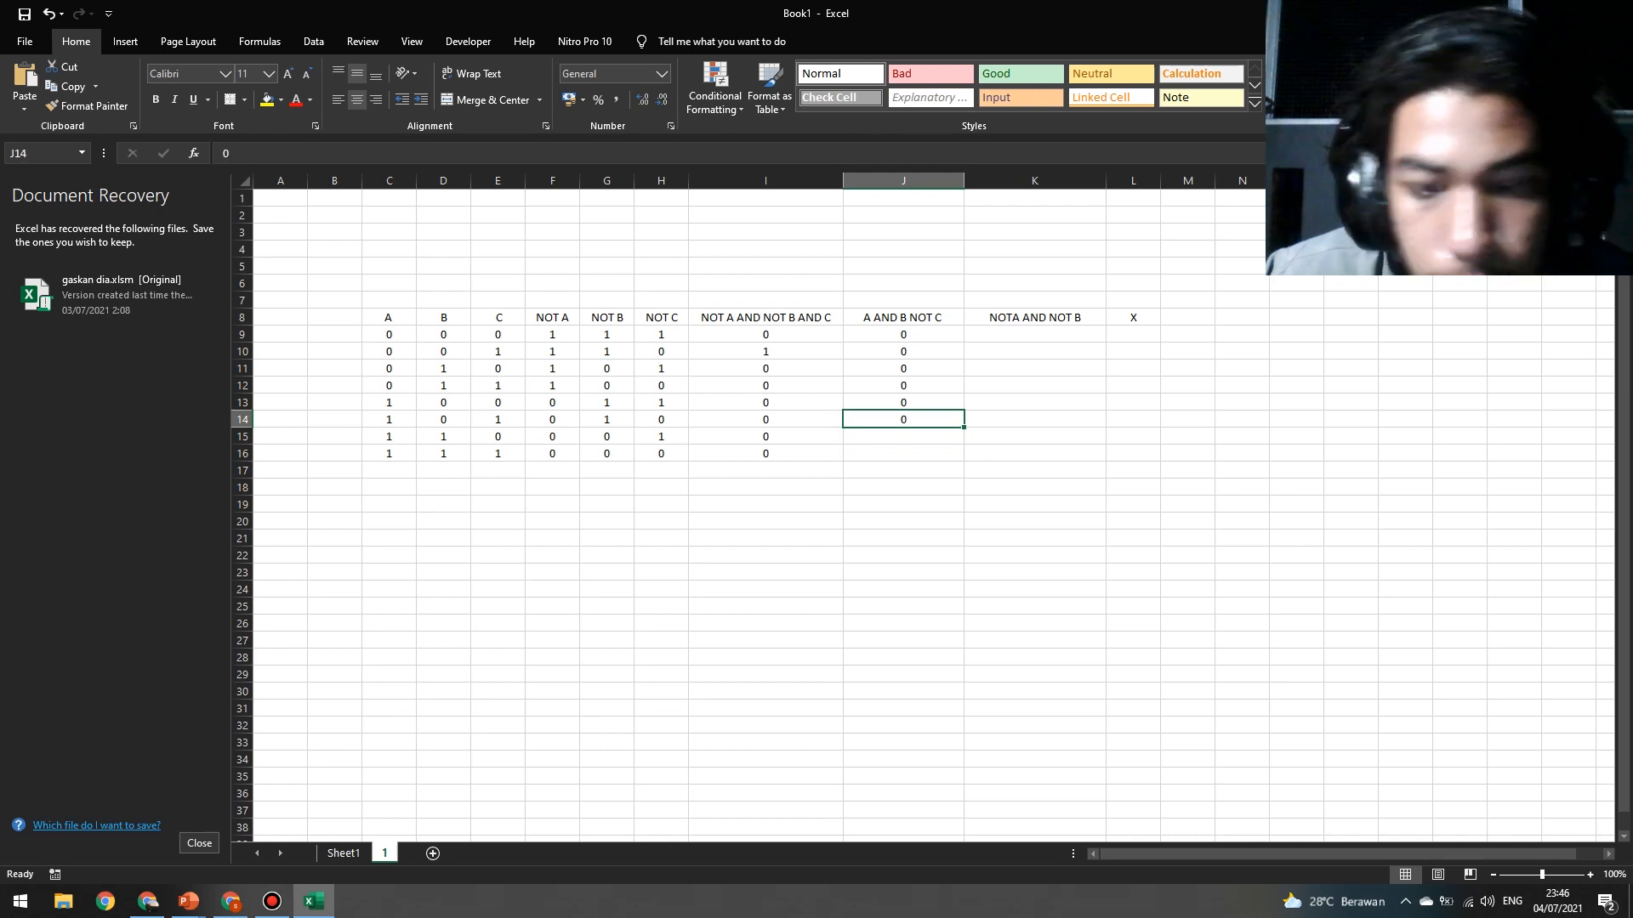
key(Down)
text(1)
key(Return)
text(0)
Fill the NOTA AND NOT B column, K9:K16, with 1, 1, 0, 0, 0, 0, 0, 0.
key(Right)
key(Up)
key(Up)
key(Up)
key(Up)
key(Up)
key(Up)
key(Up)
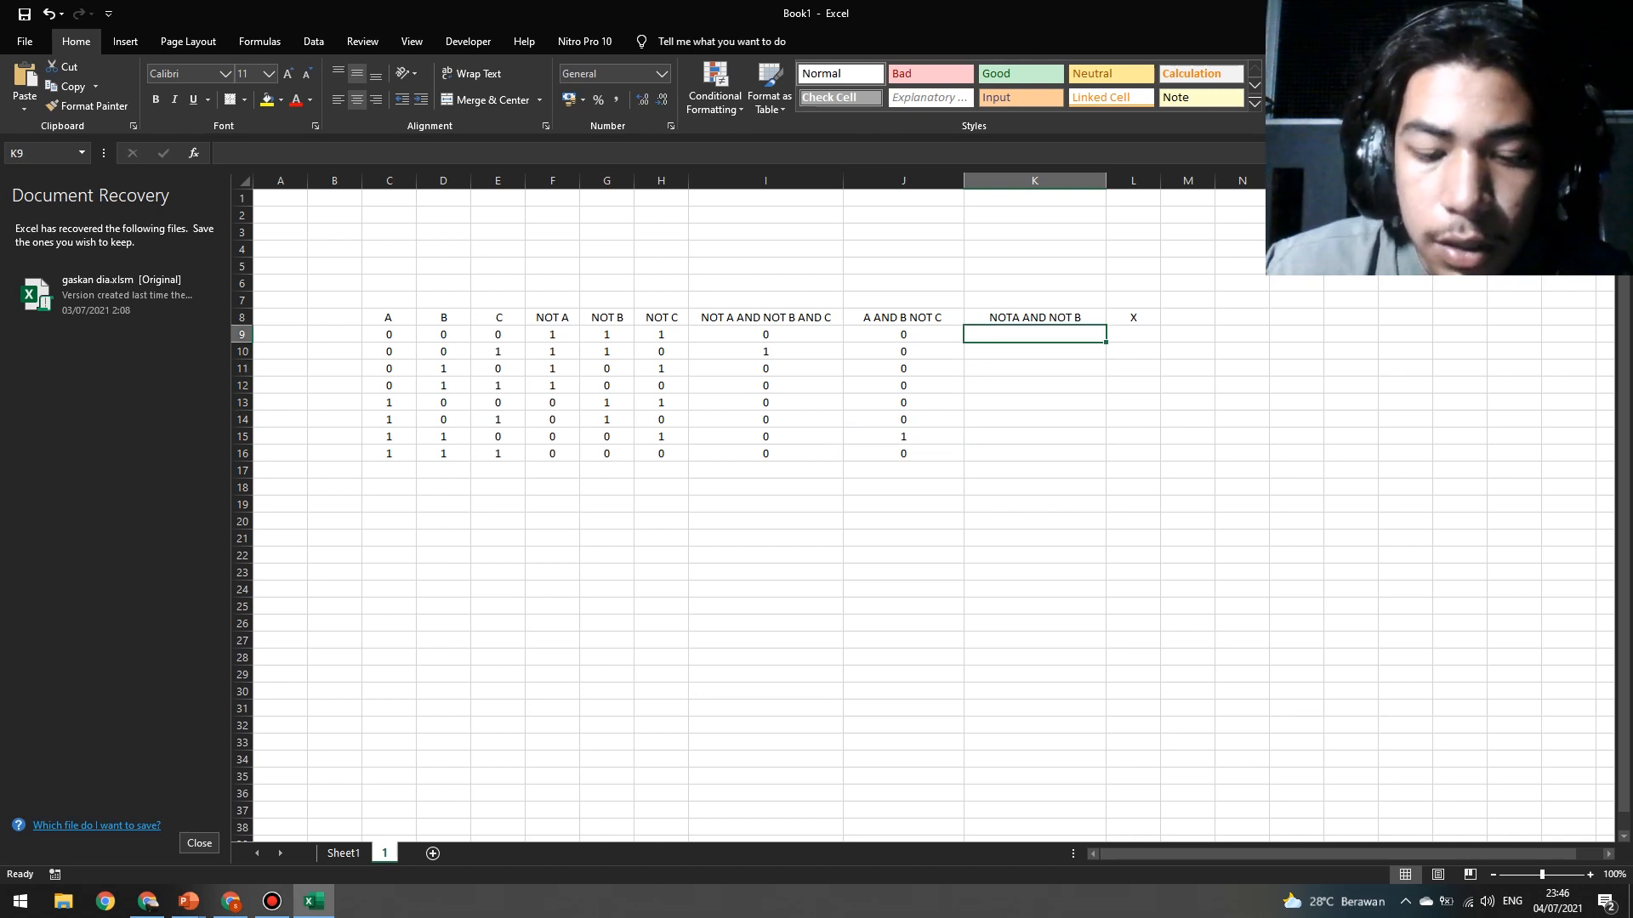
text(1)
key(Return)
text(1)
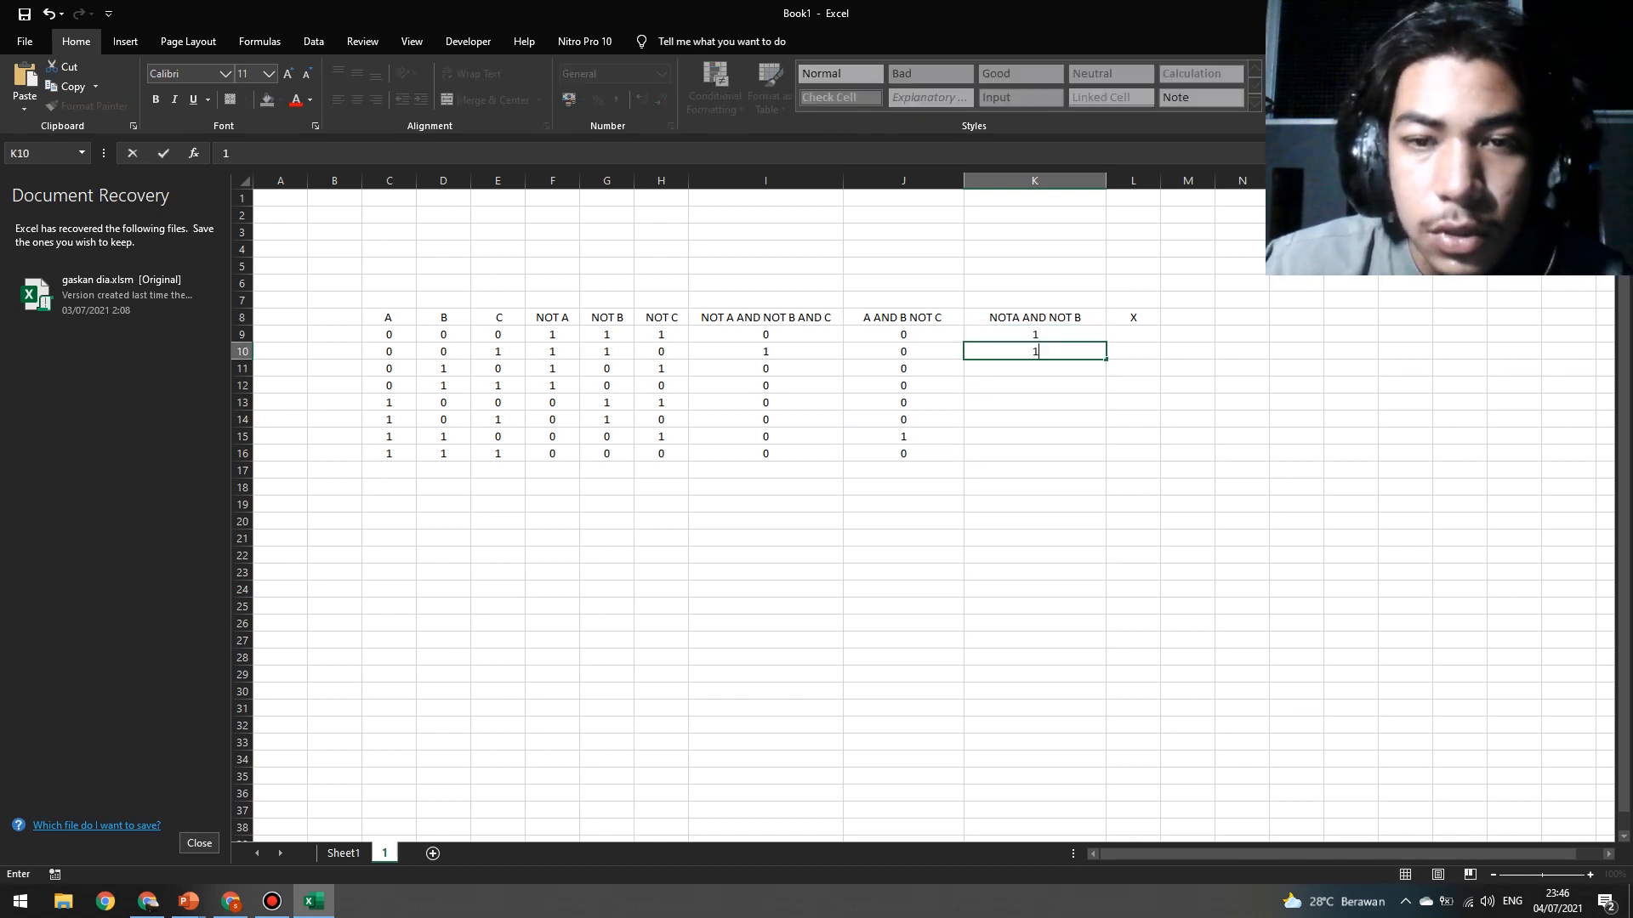
key(Return)
text(0)
key(Return)
text(0)
key(Return)
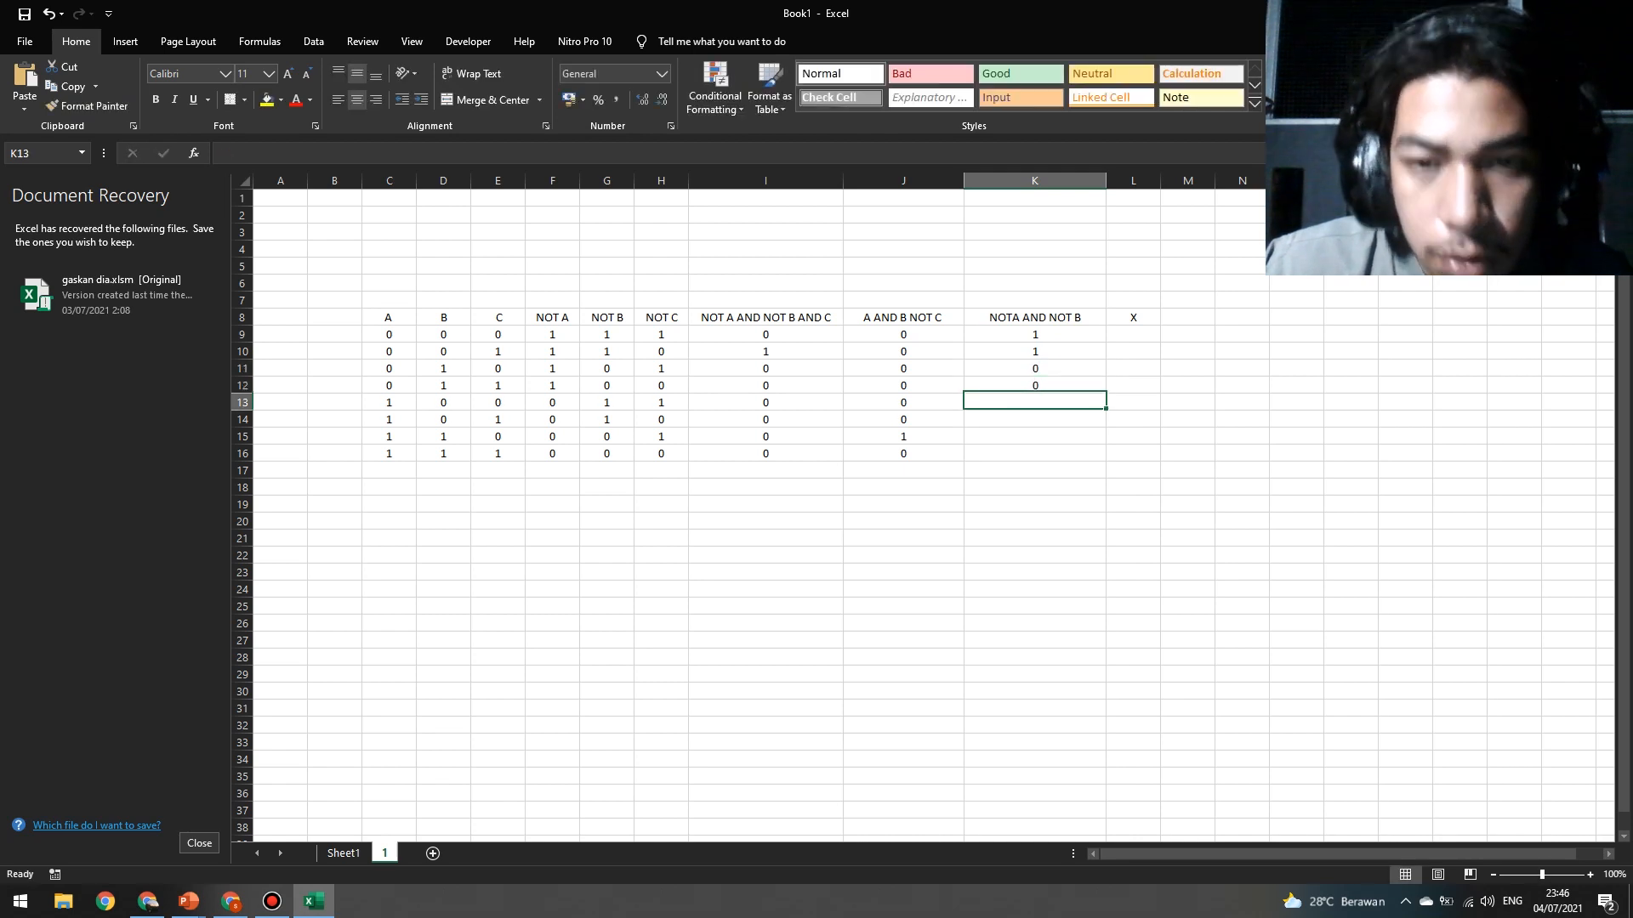
text(0)
key(ctrl+Return)
key(Down)
text(0)
key(Down)
text(0)
Fill the output column X, L9:L16, with 0, 1, 1, 1, 1, 1, 0, 1.
key(Right)
key(Up)
key(Up)
key(Up)
key(Up)
key(Up)
key(Up)
key(Up)
key(Up)
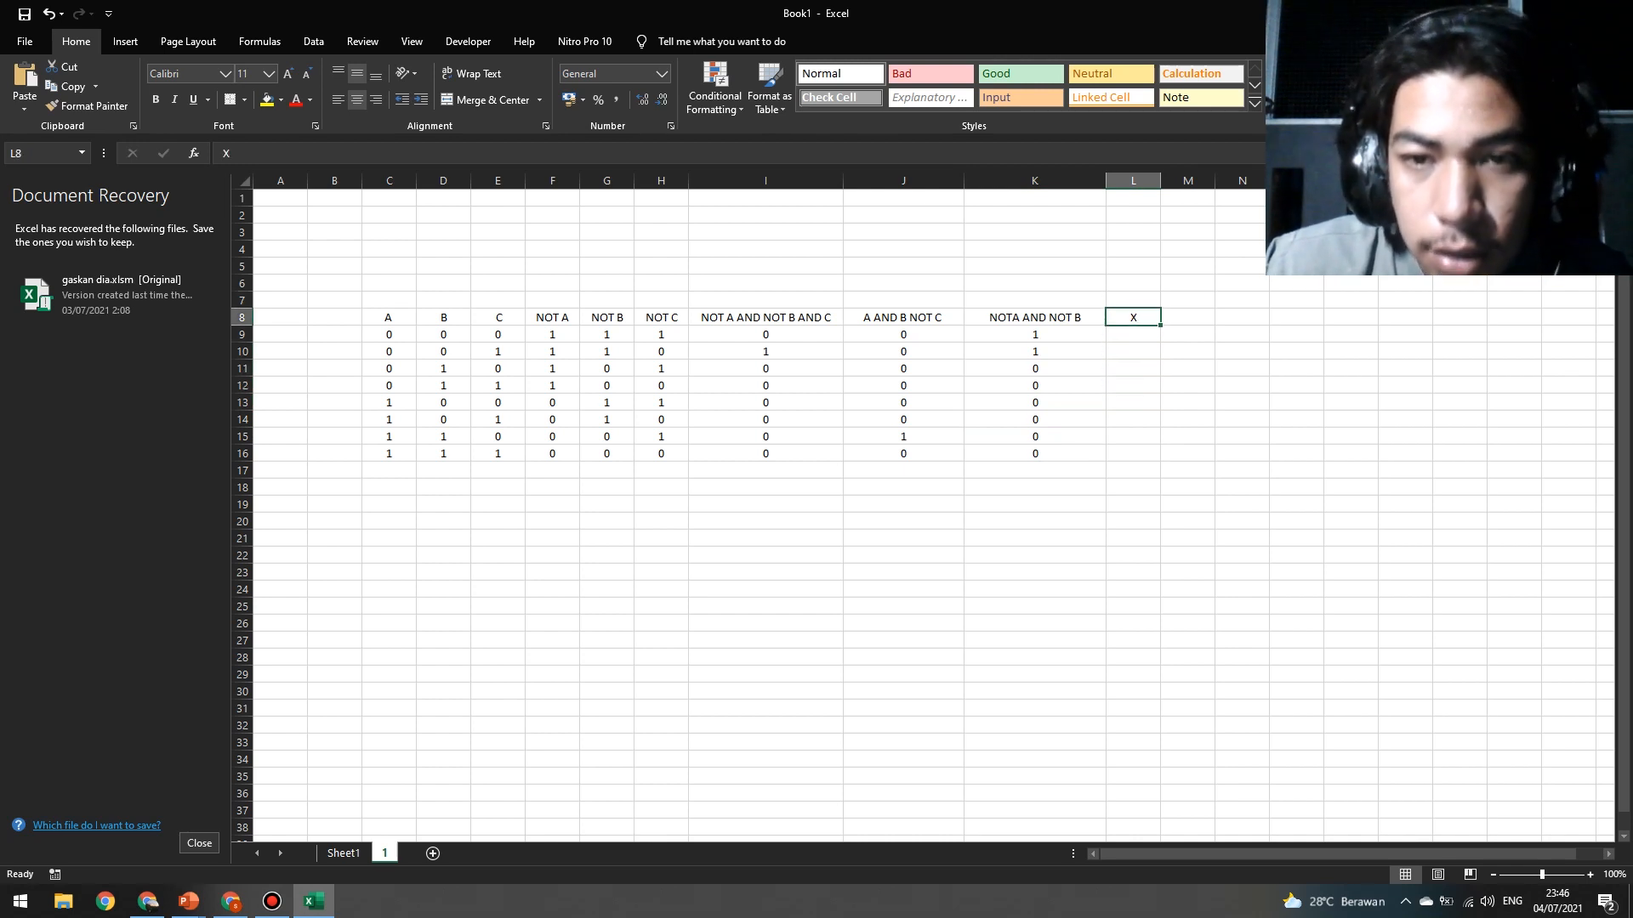
key(Down)
text(0)
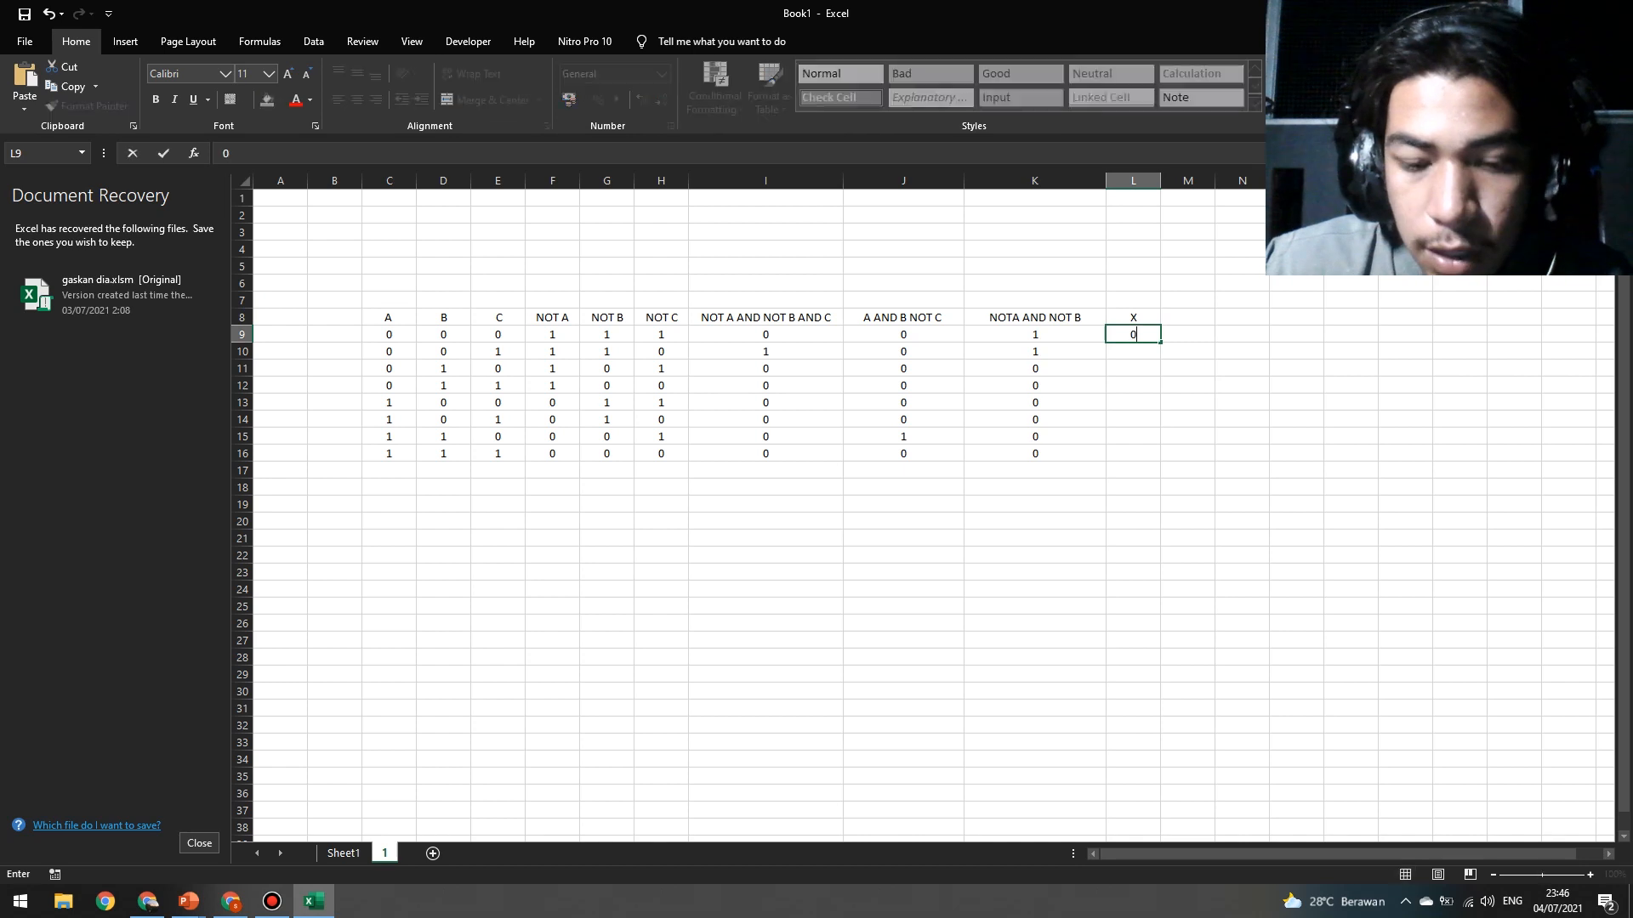
key(Down)
text(1)
key(Down)
text(1)
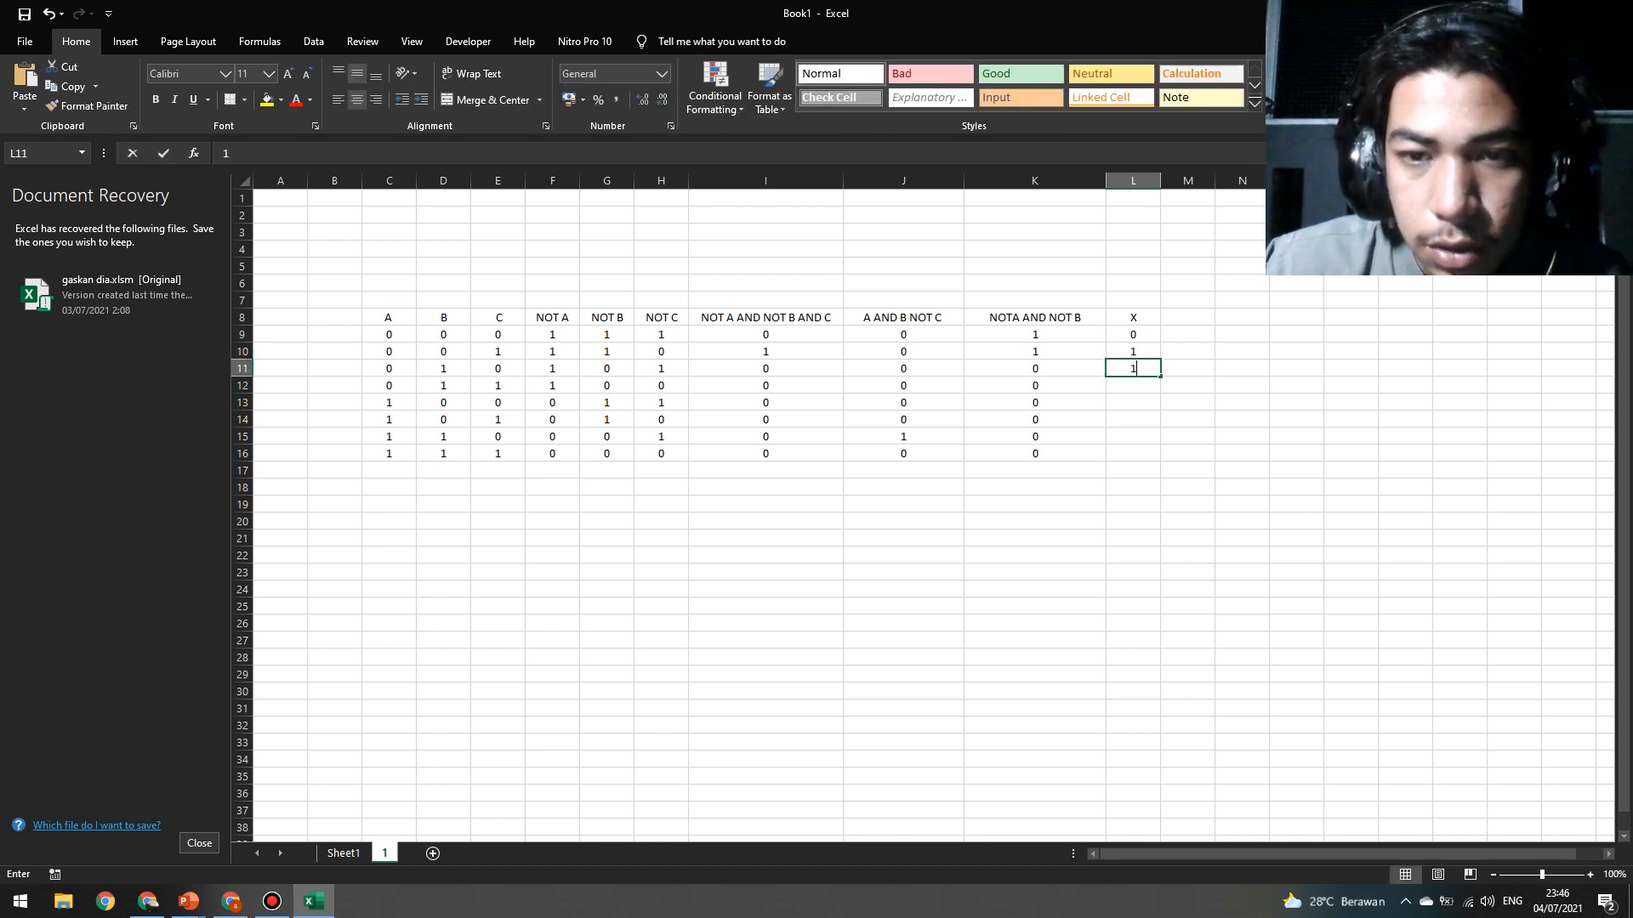
key(Down)
text(1)
key(Down)
text(1)
key(Down)
text(1)
key(Down)
text(1)
key(Down)
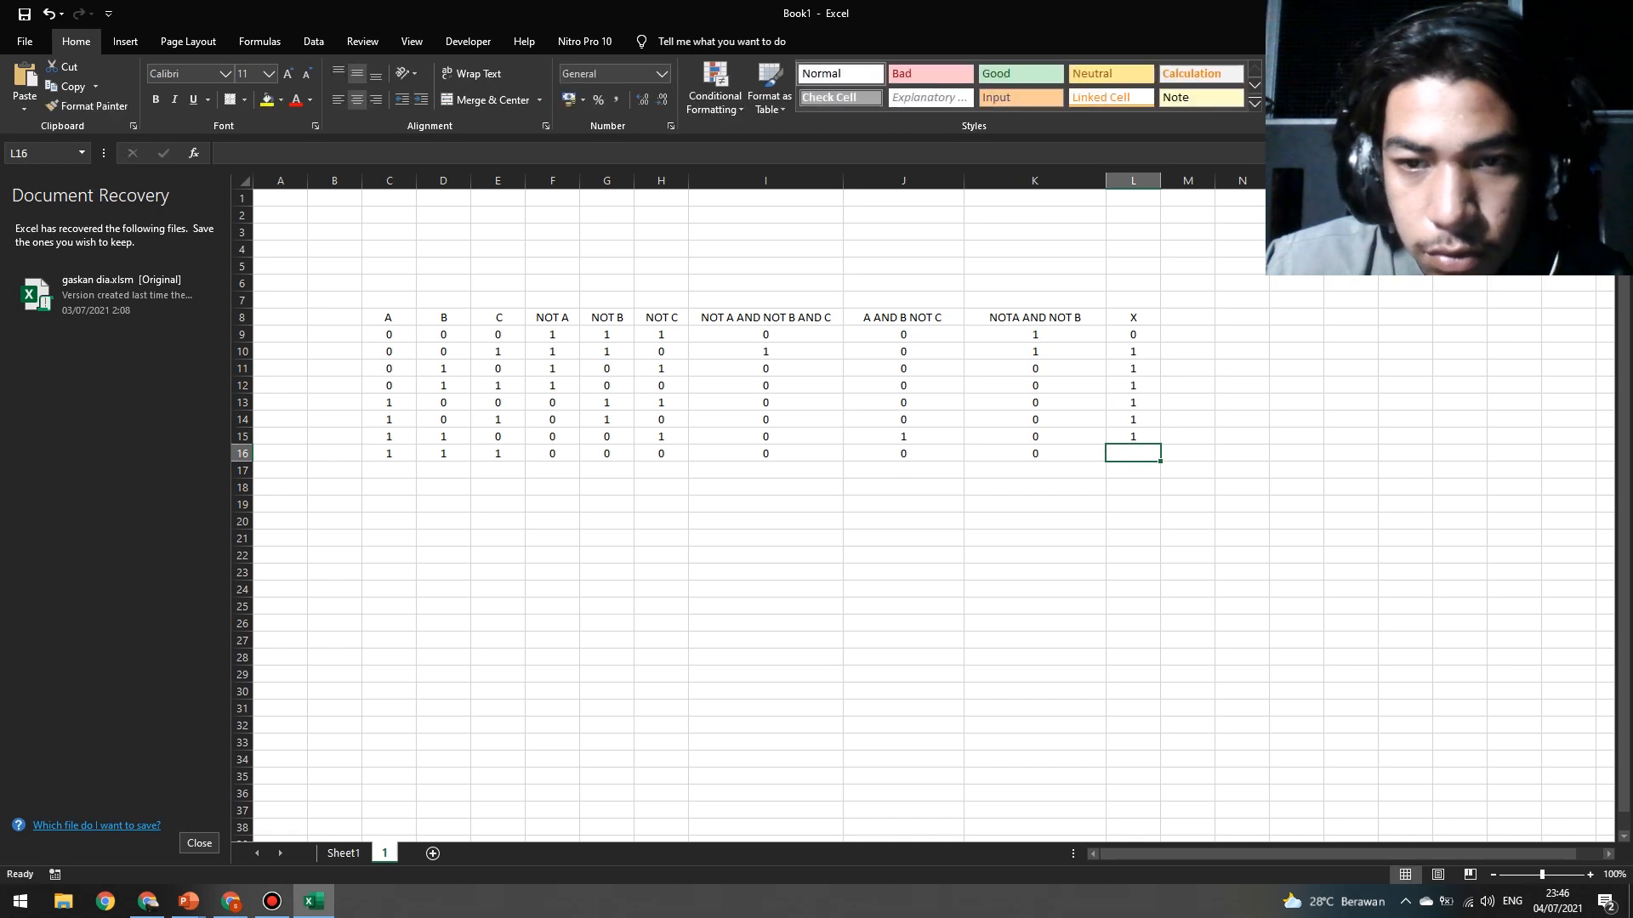
key(Up)
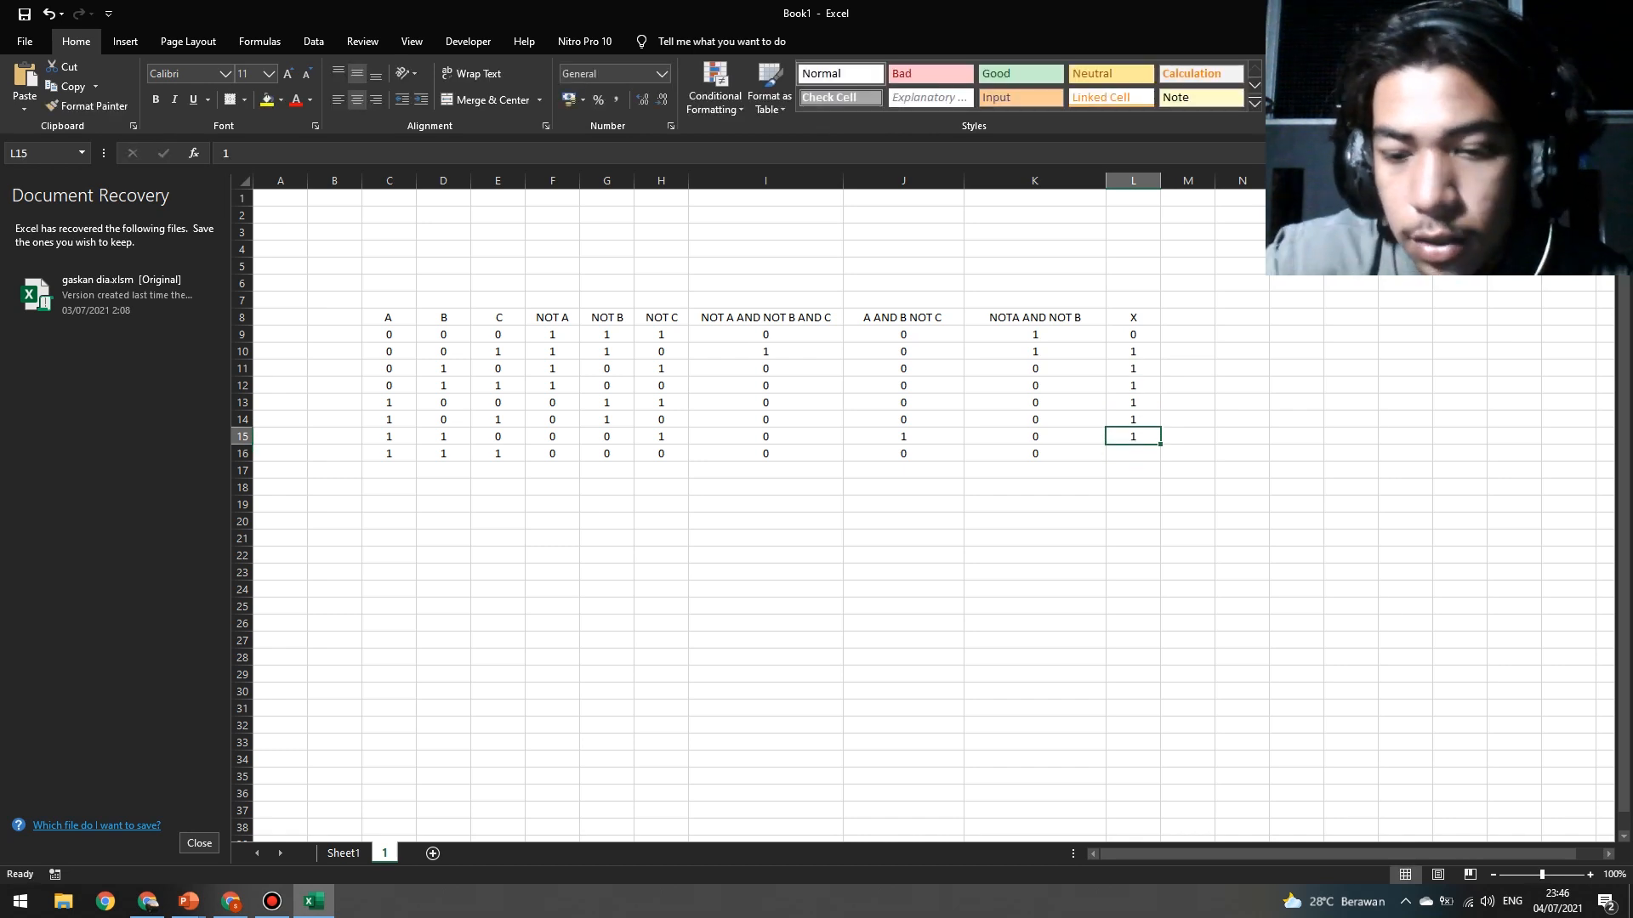
text(0)
key(Down)
text(1)
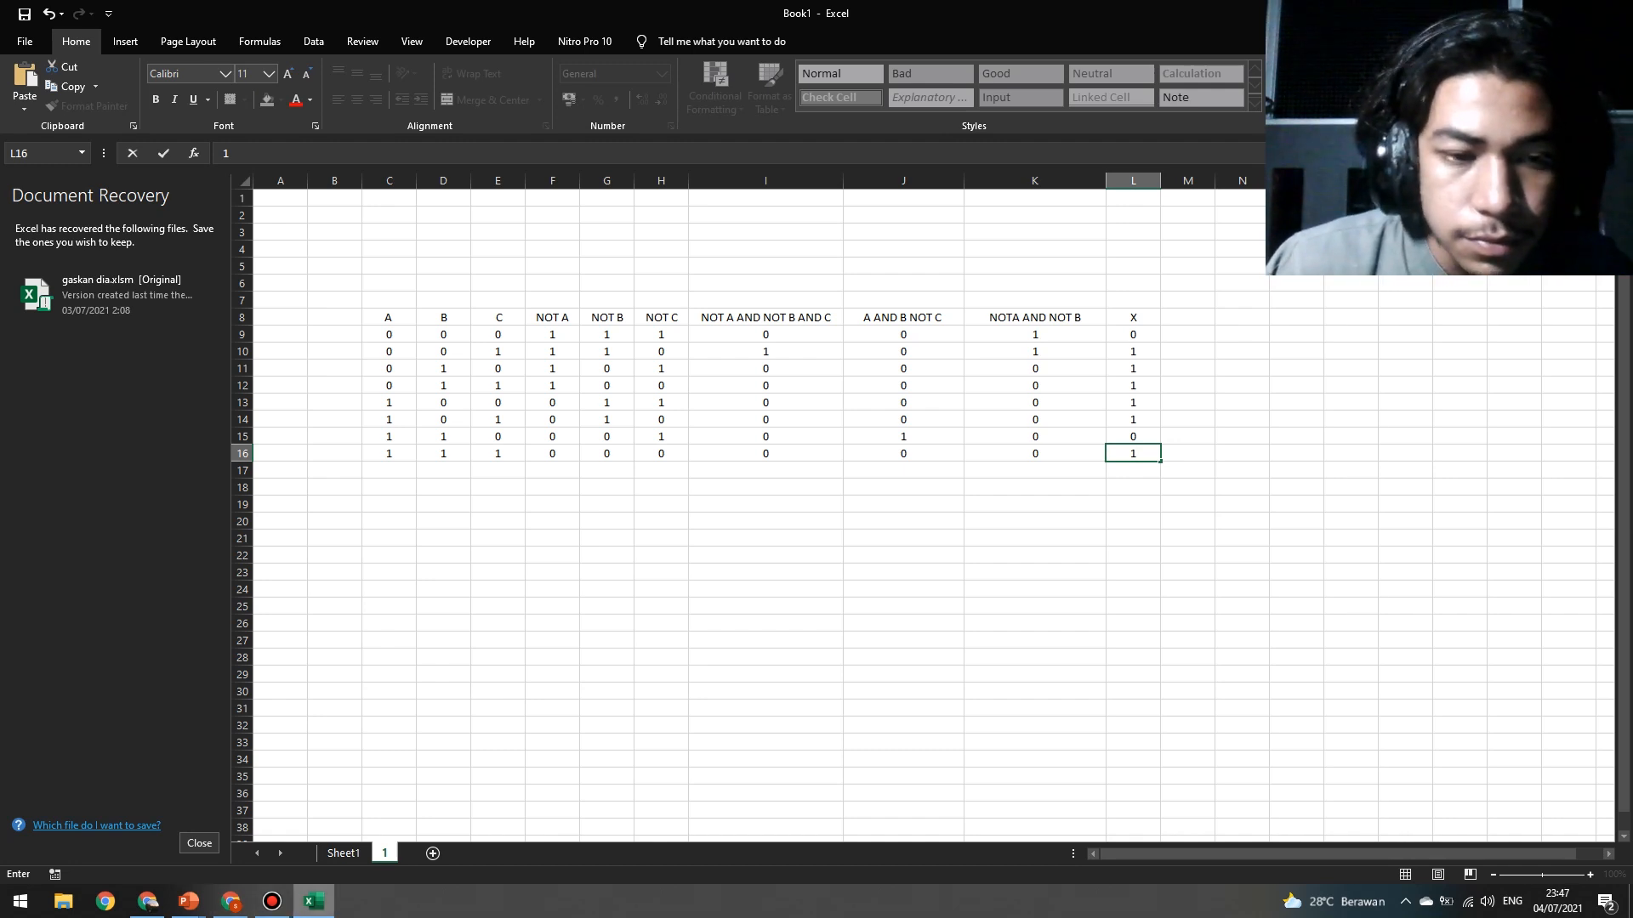
Switch to the assignment PDF in Google Classroom and examine Boolean expression B.
mouse_move(313, 901)
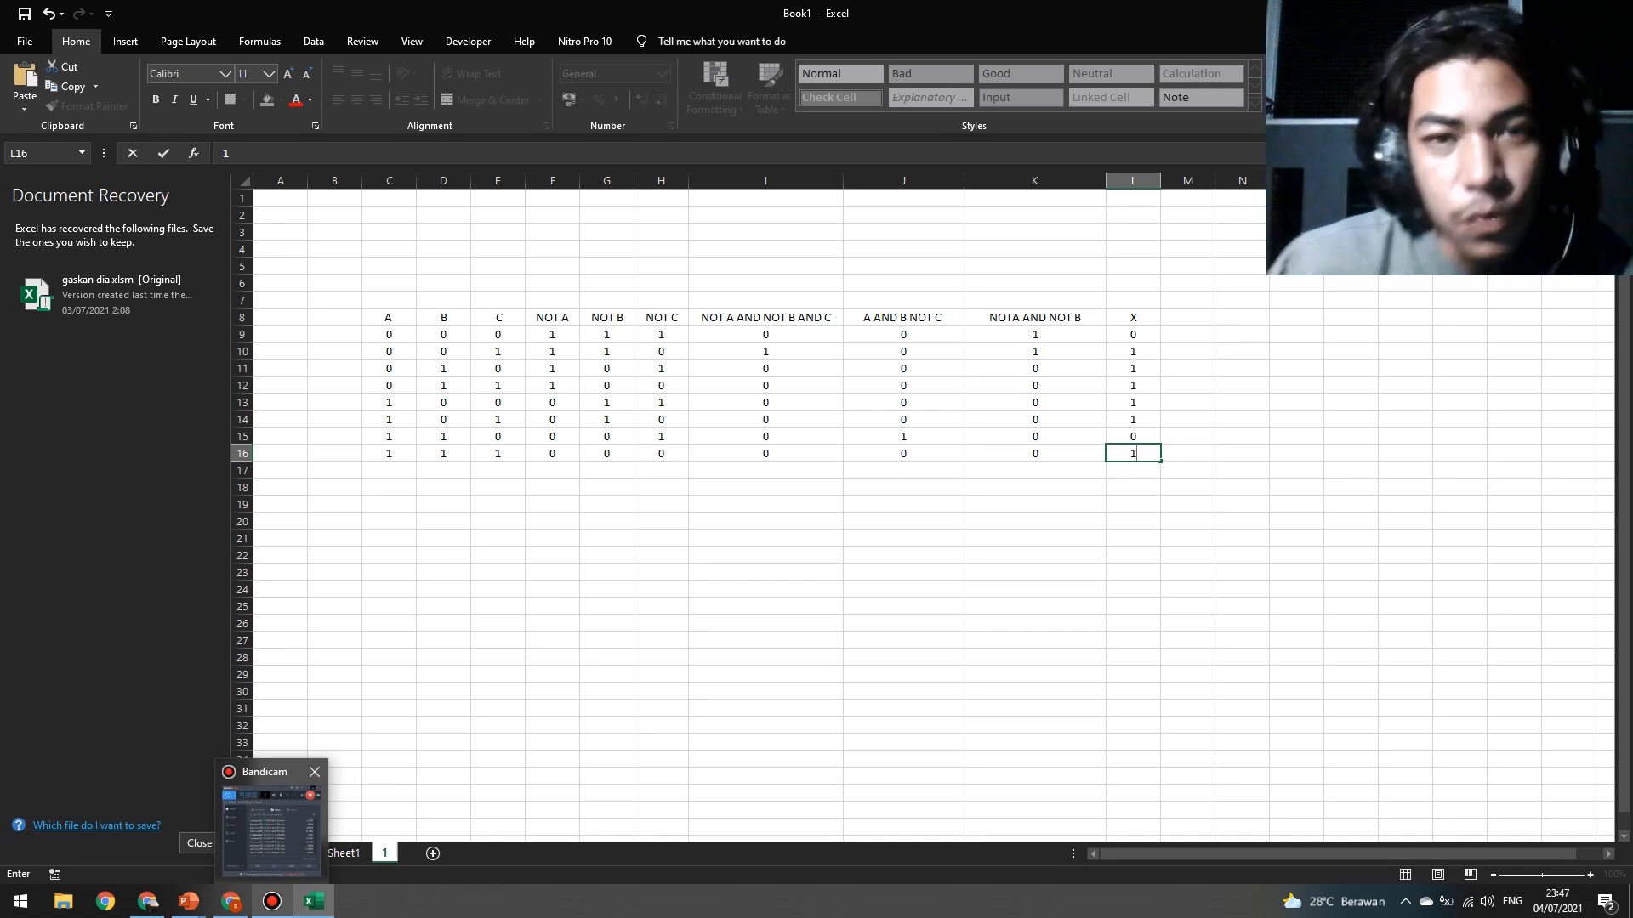
click(313, 902)
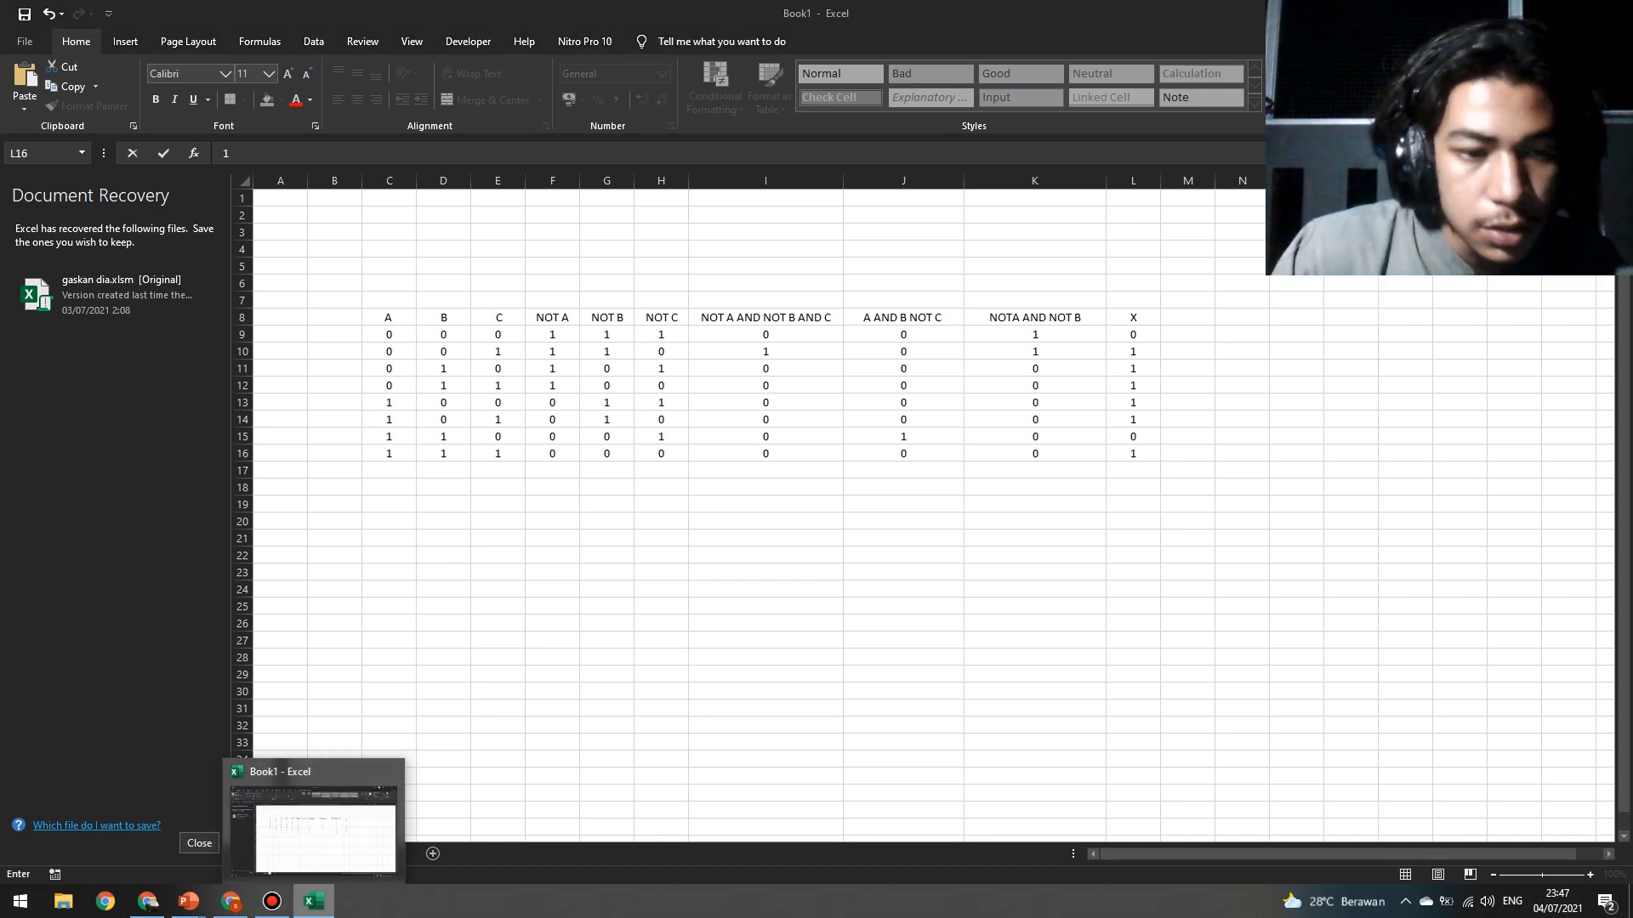
click(128, 15)
drag(522, 558, 906, 558)
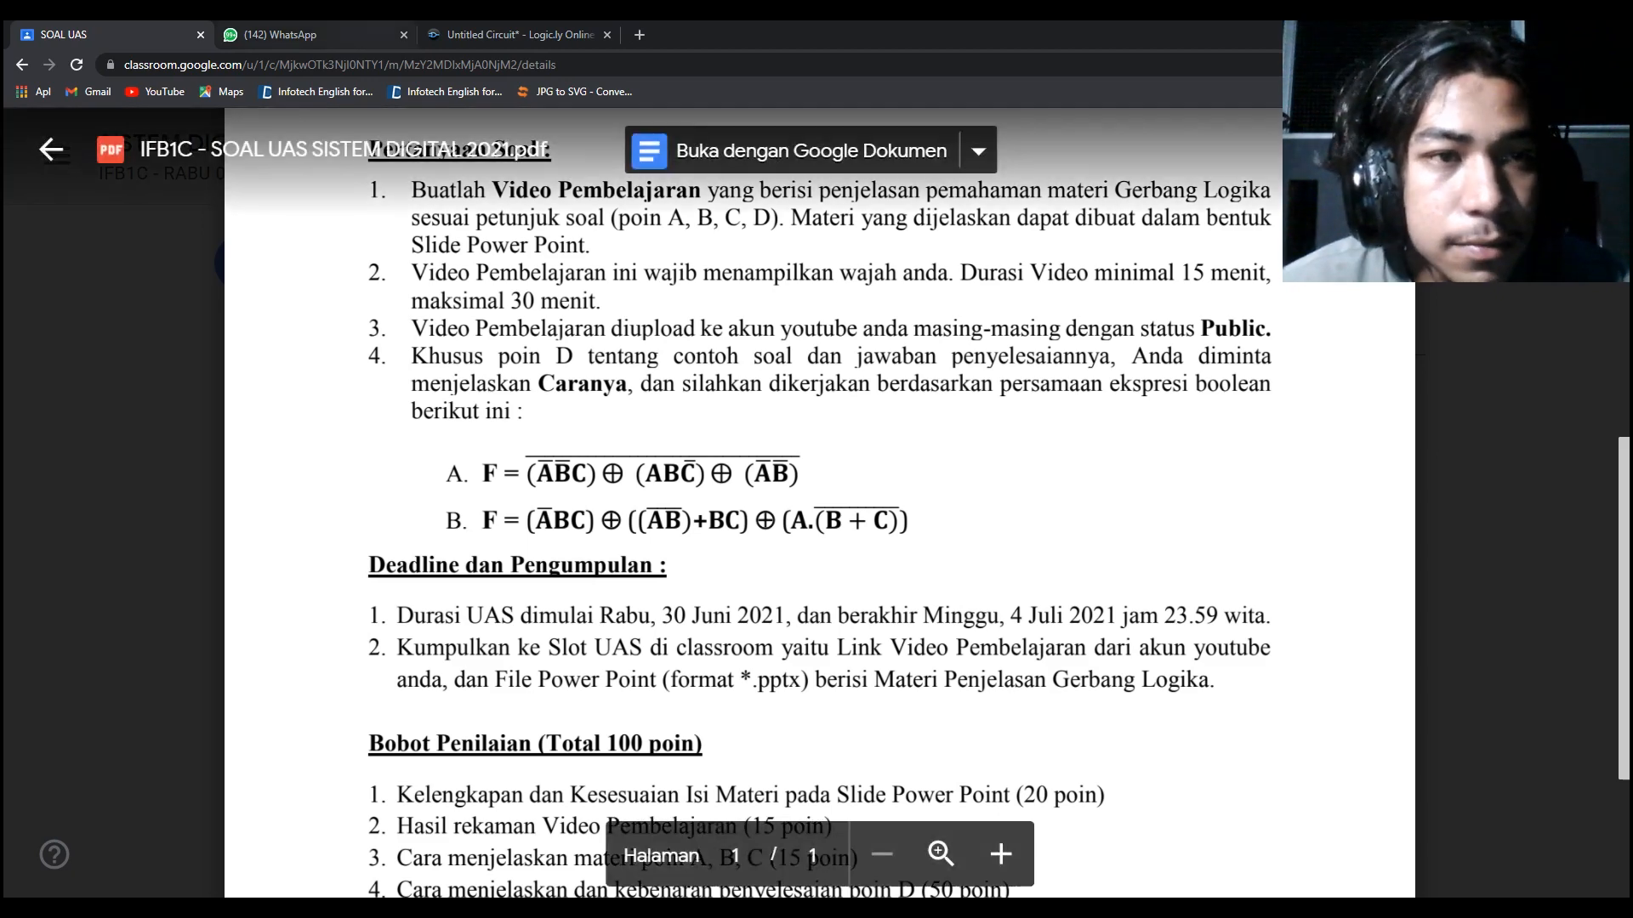
Switch to the Logic.ly circuit and add a NOT gate and an AND gate with 3 inputs near switch A.
click(510, 34)
drag(210, 625, 521, 308)
drag(63, 683, 636, 355)
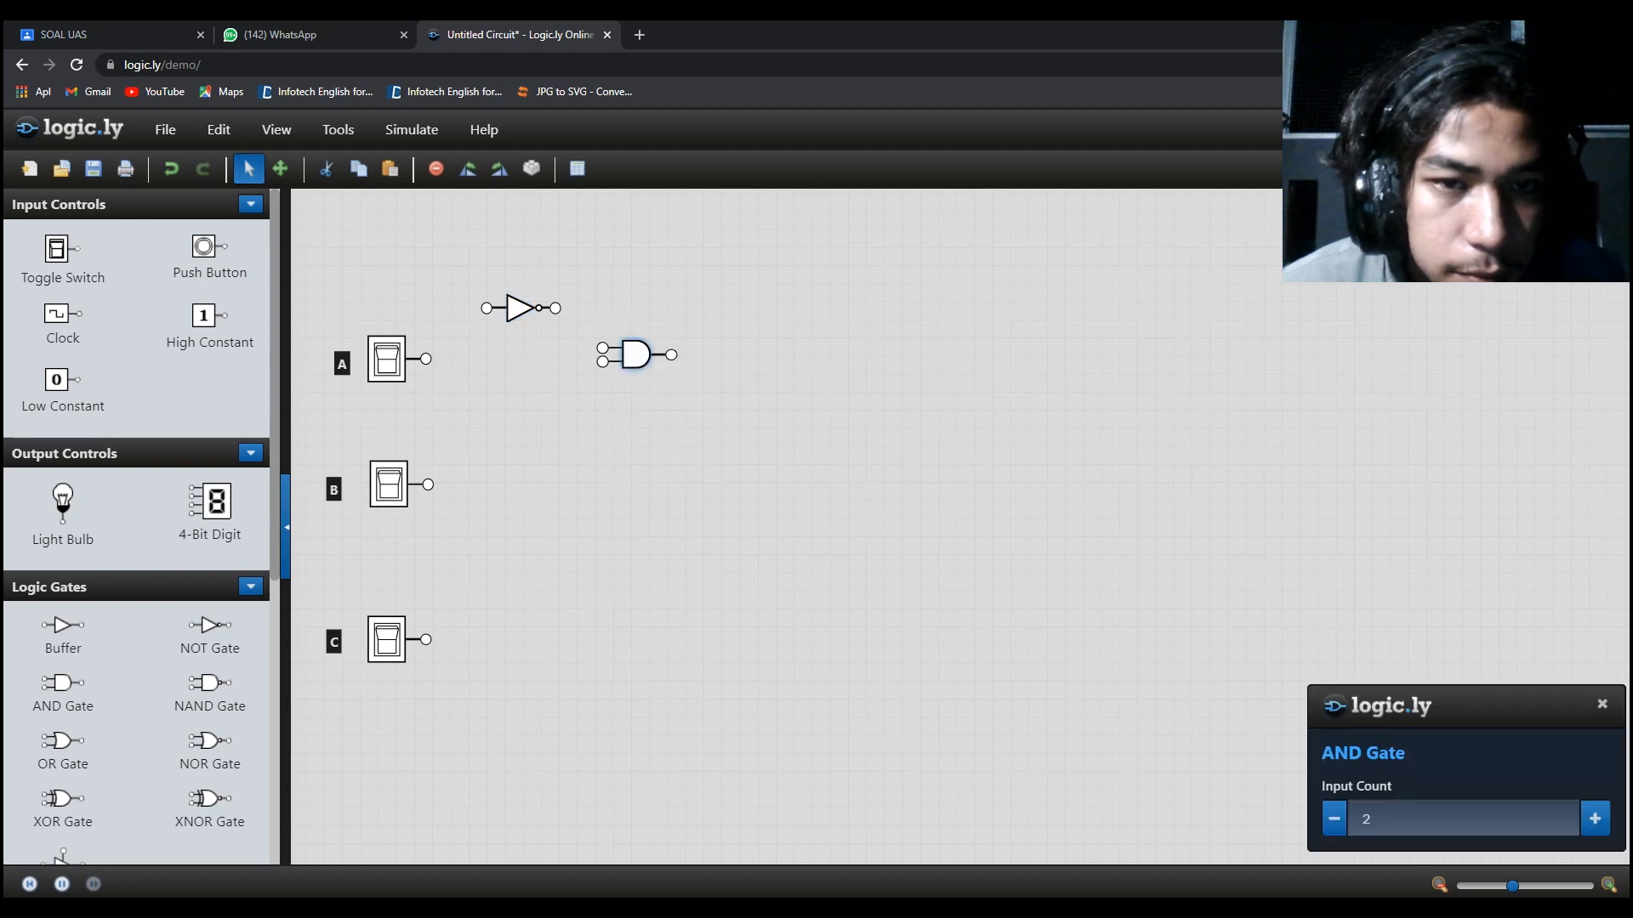
click(1372, 819)
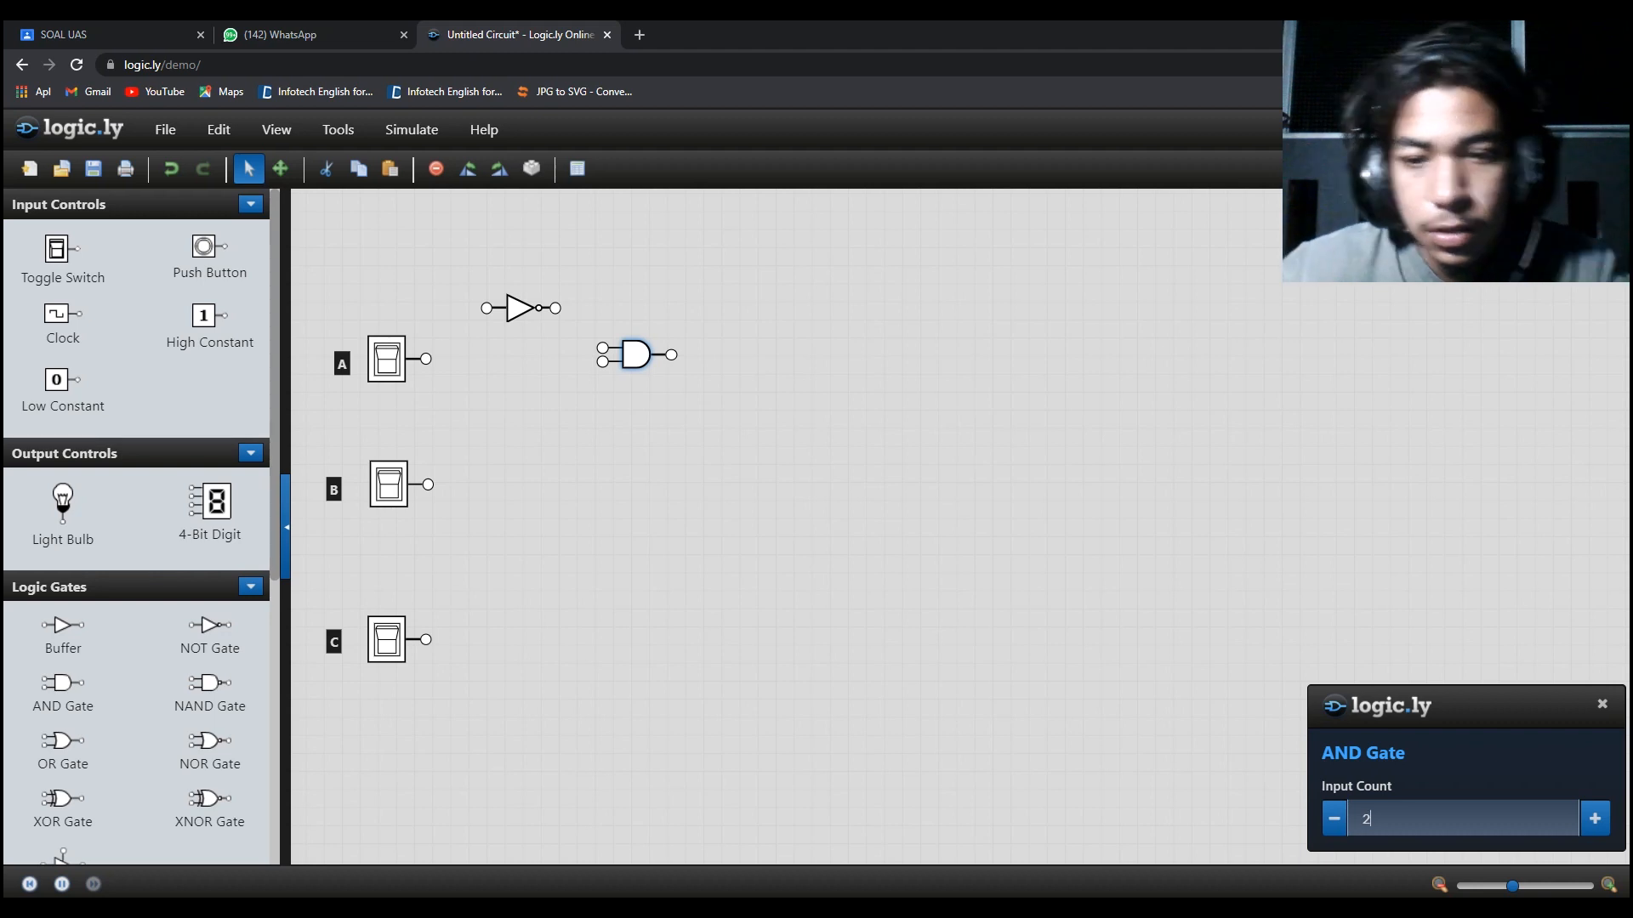
key(BackSpace)
text(3)
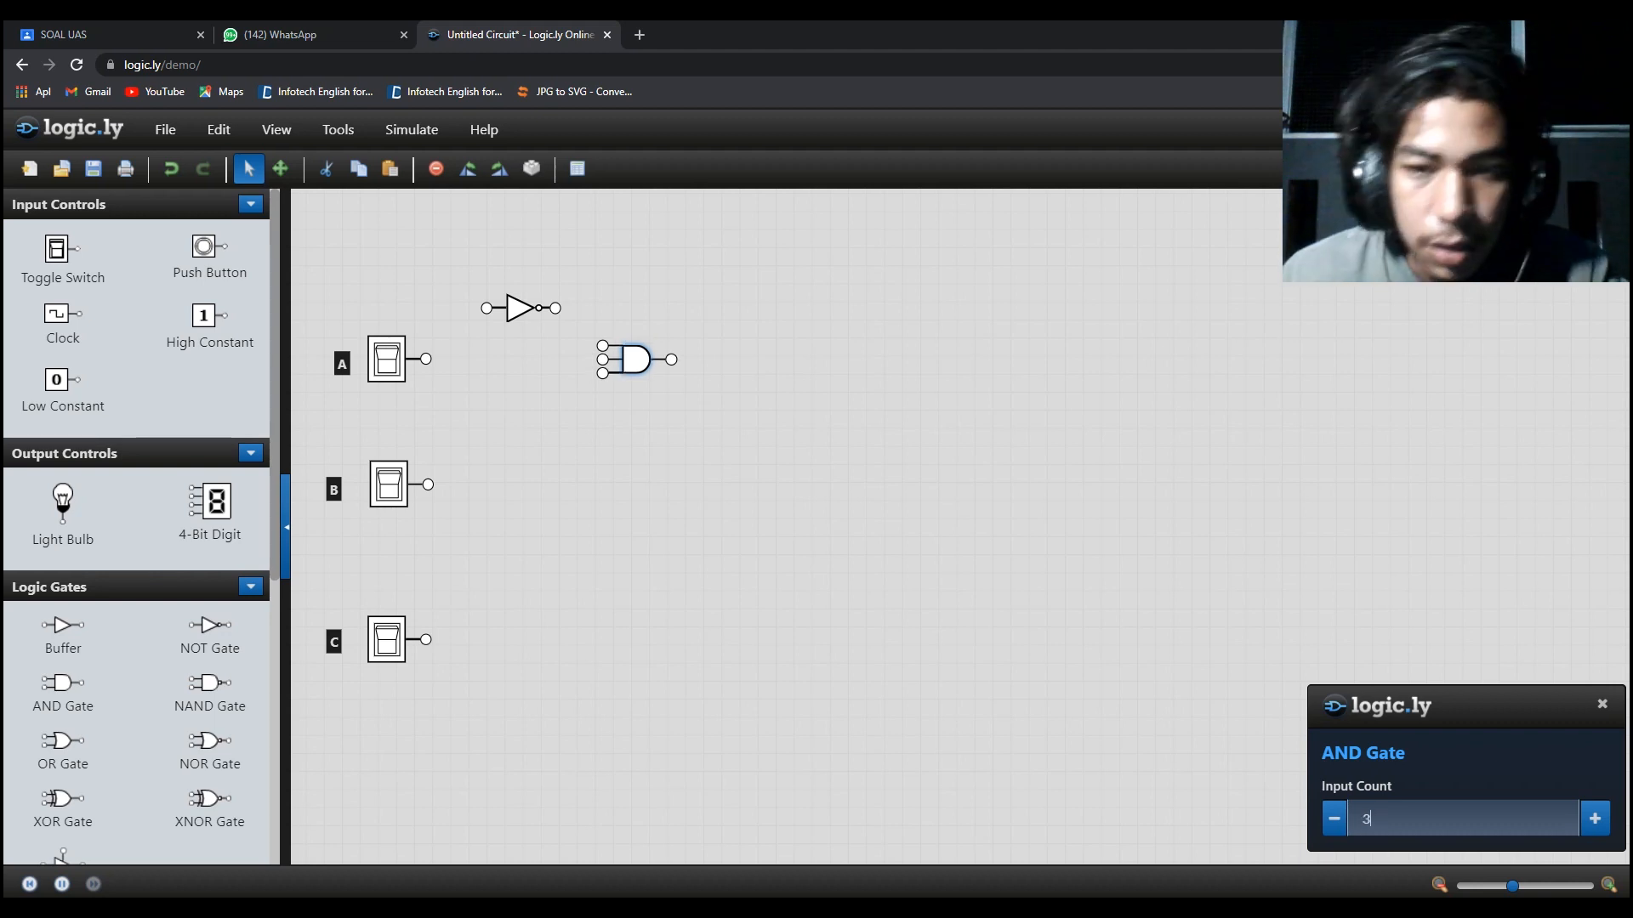
click(1602, 704)
Wire switch A through the NOT gate to the AND gate, and connect switches B and C directly to its other inputs.
drag(425, 359, 487, 308)
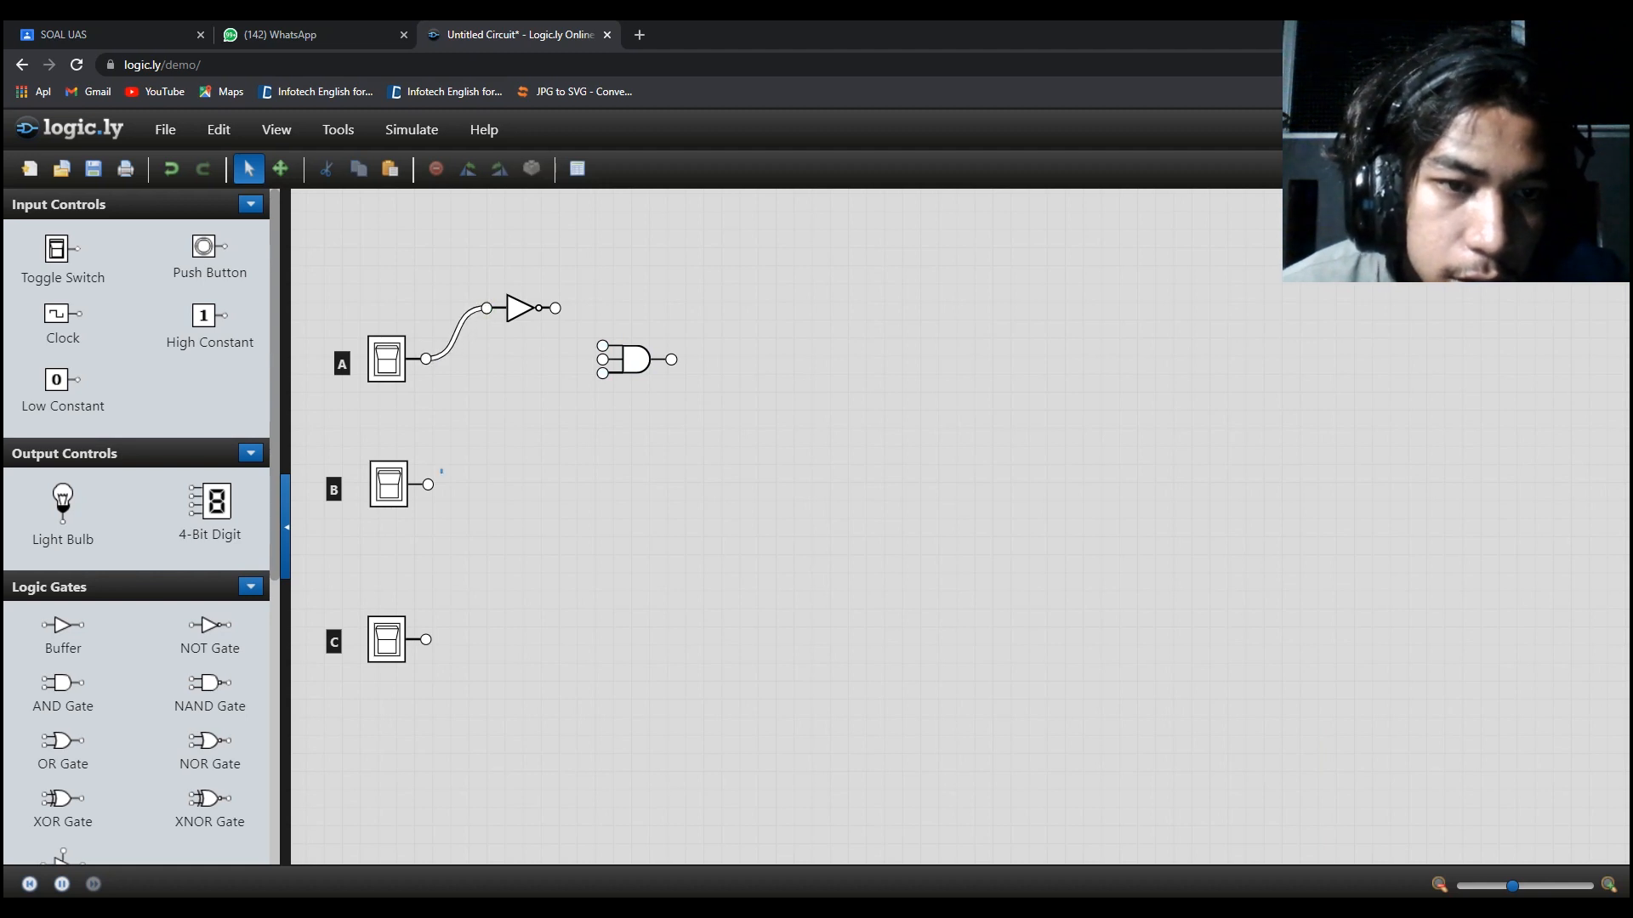
drag(427, 484, 603, 359)
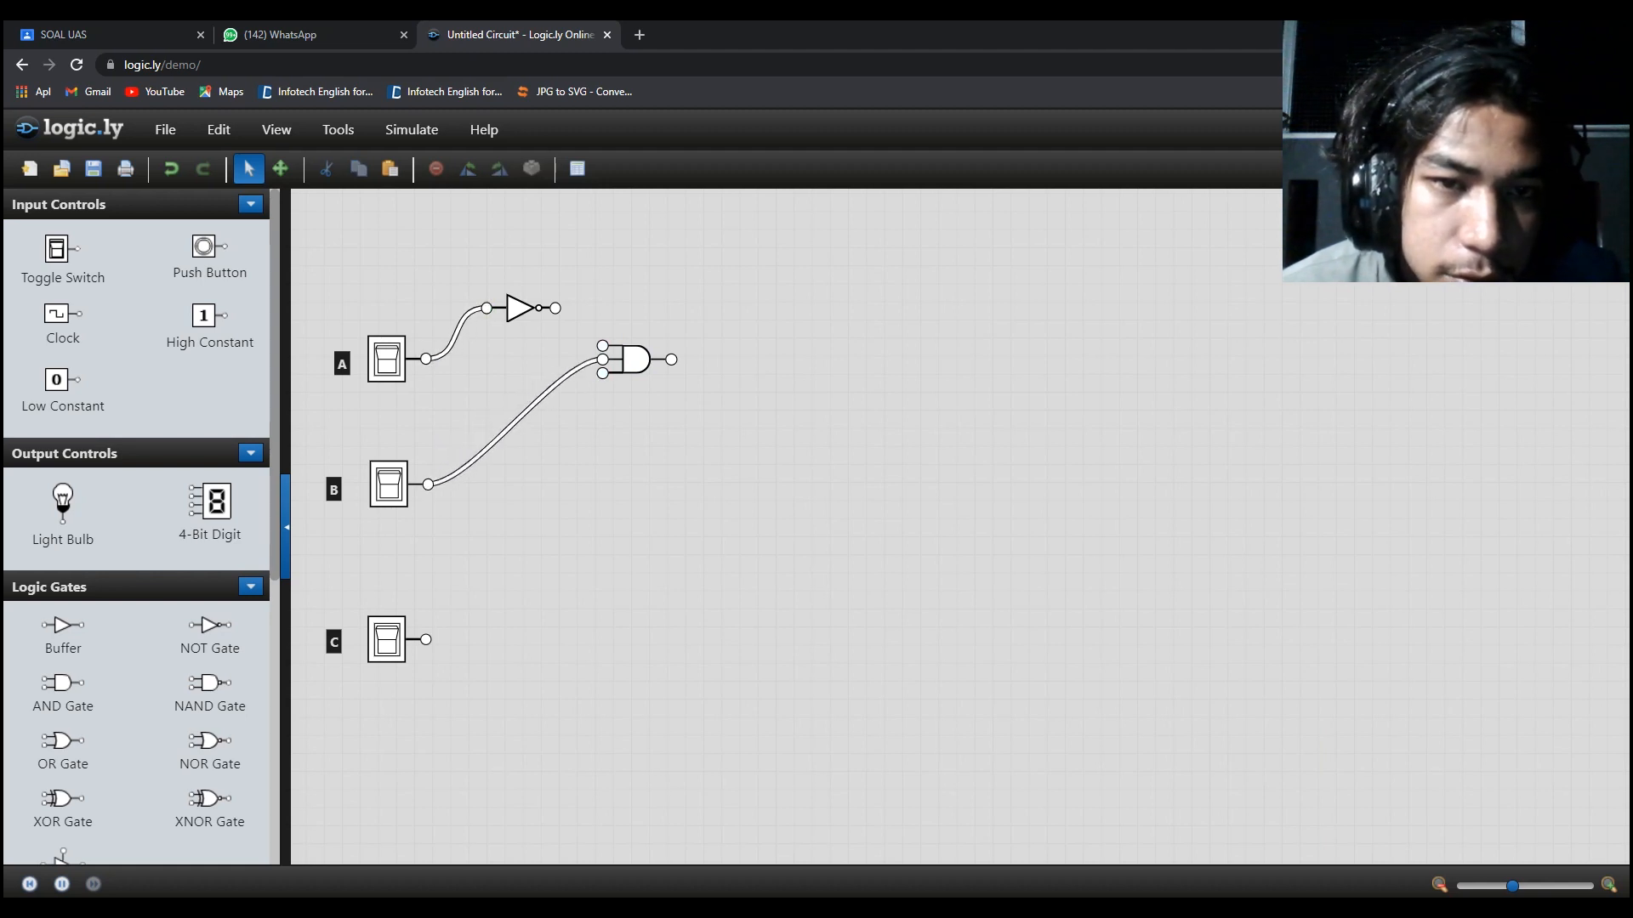
drag(425, 640, 603, 373)
drag(555, 307, 603, 346)
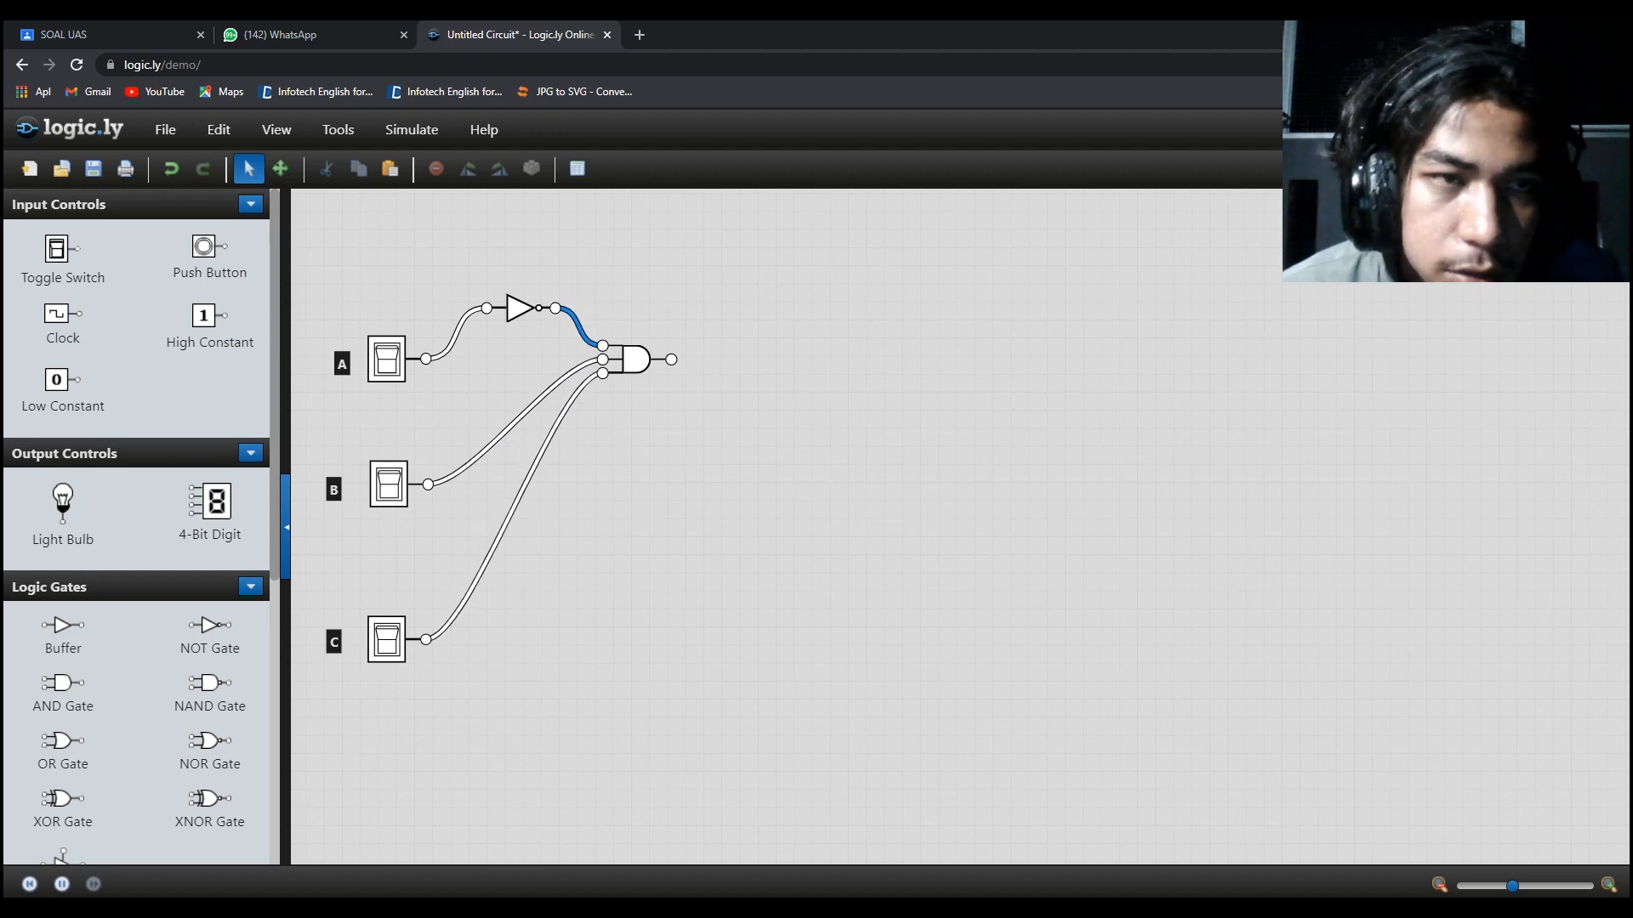
Check expression B in the assignment PDF, and add a two-input NAND gate below the NOT gate fed by switches A and B.
click(111, 35)
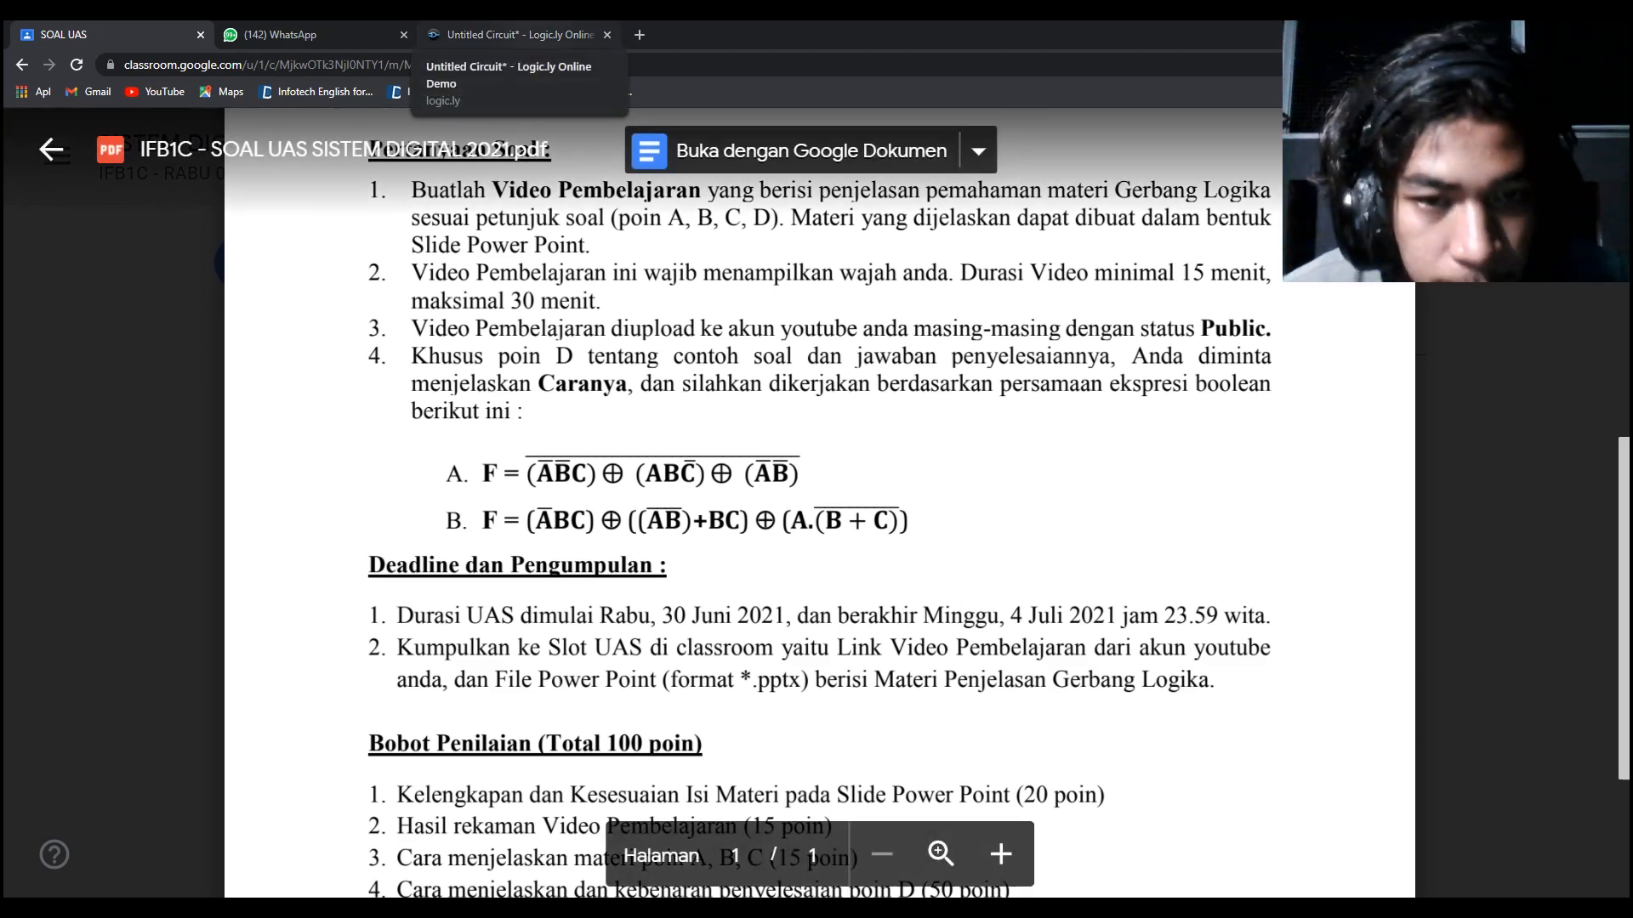
click(518, 35)
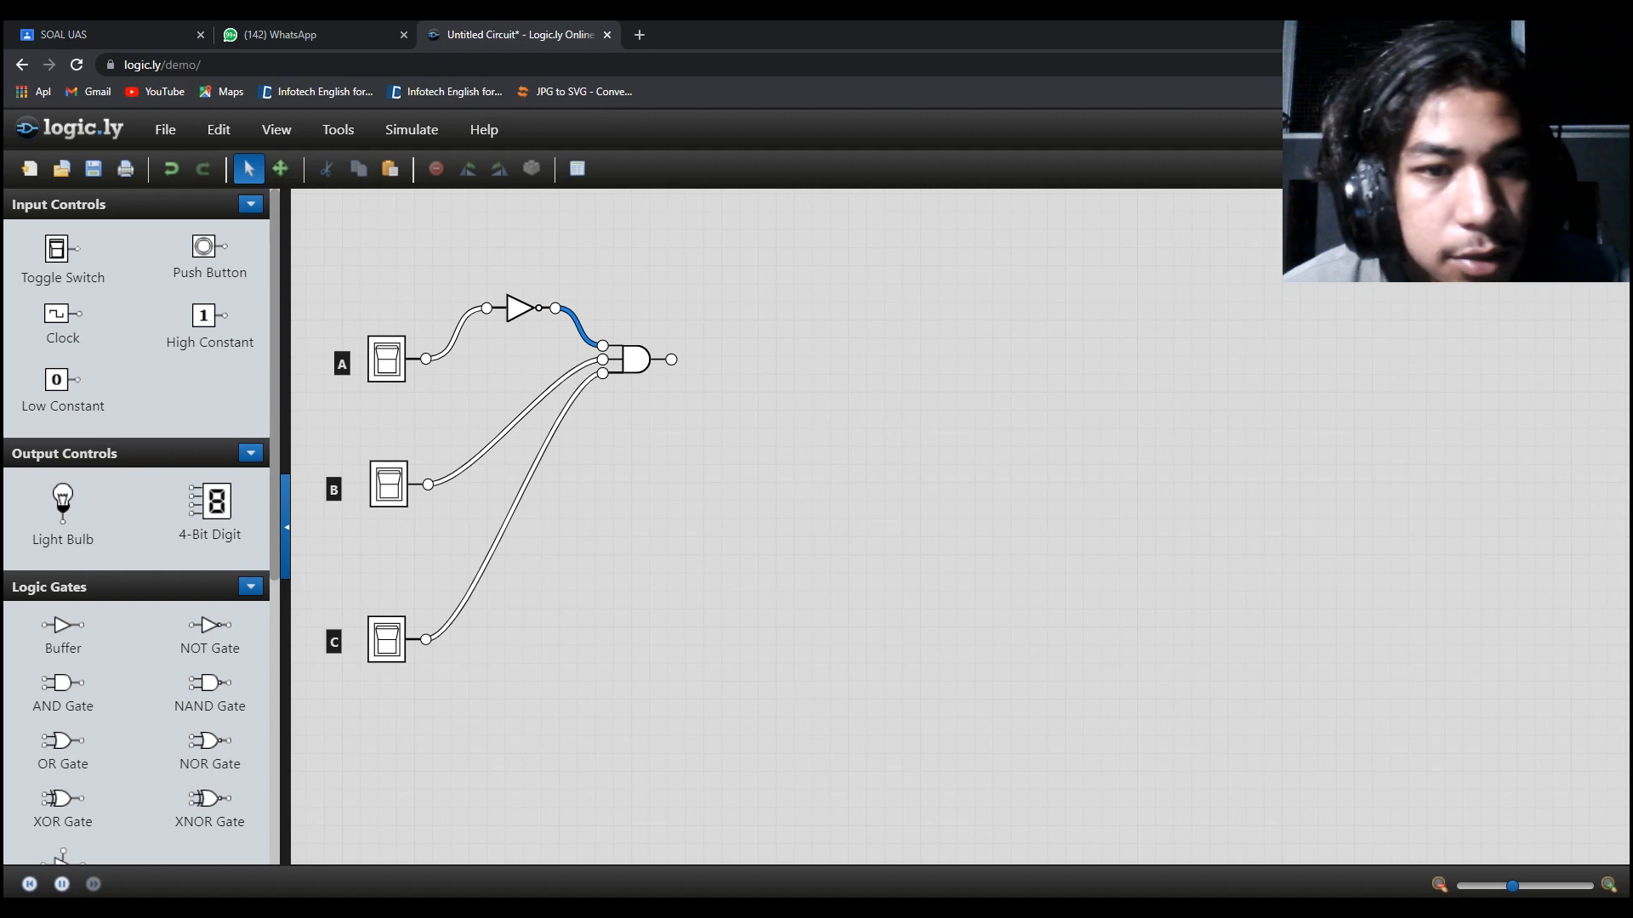
drag(210, 682, 527, 431)
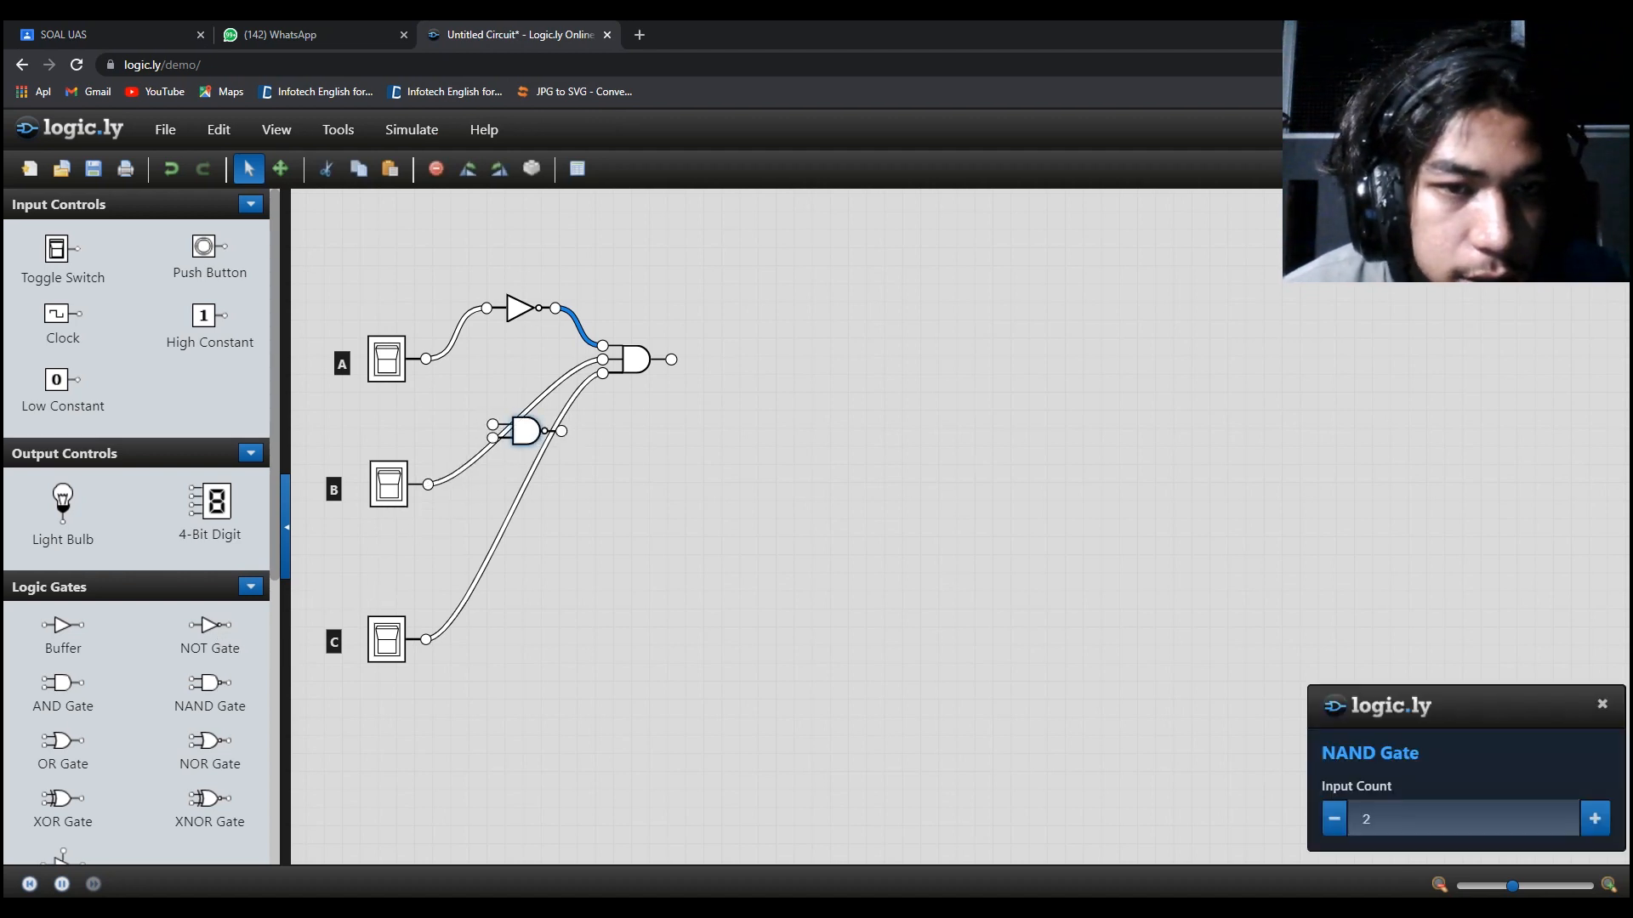
drag(425, 359, 492, 424)
drag(428, 484, 527, 404)
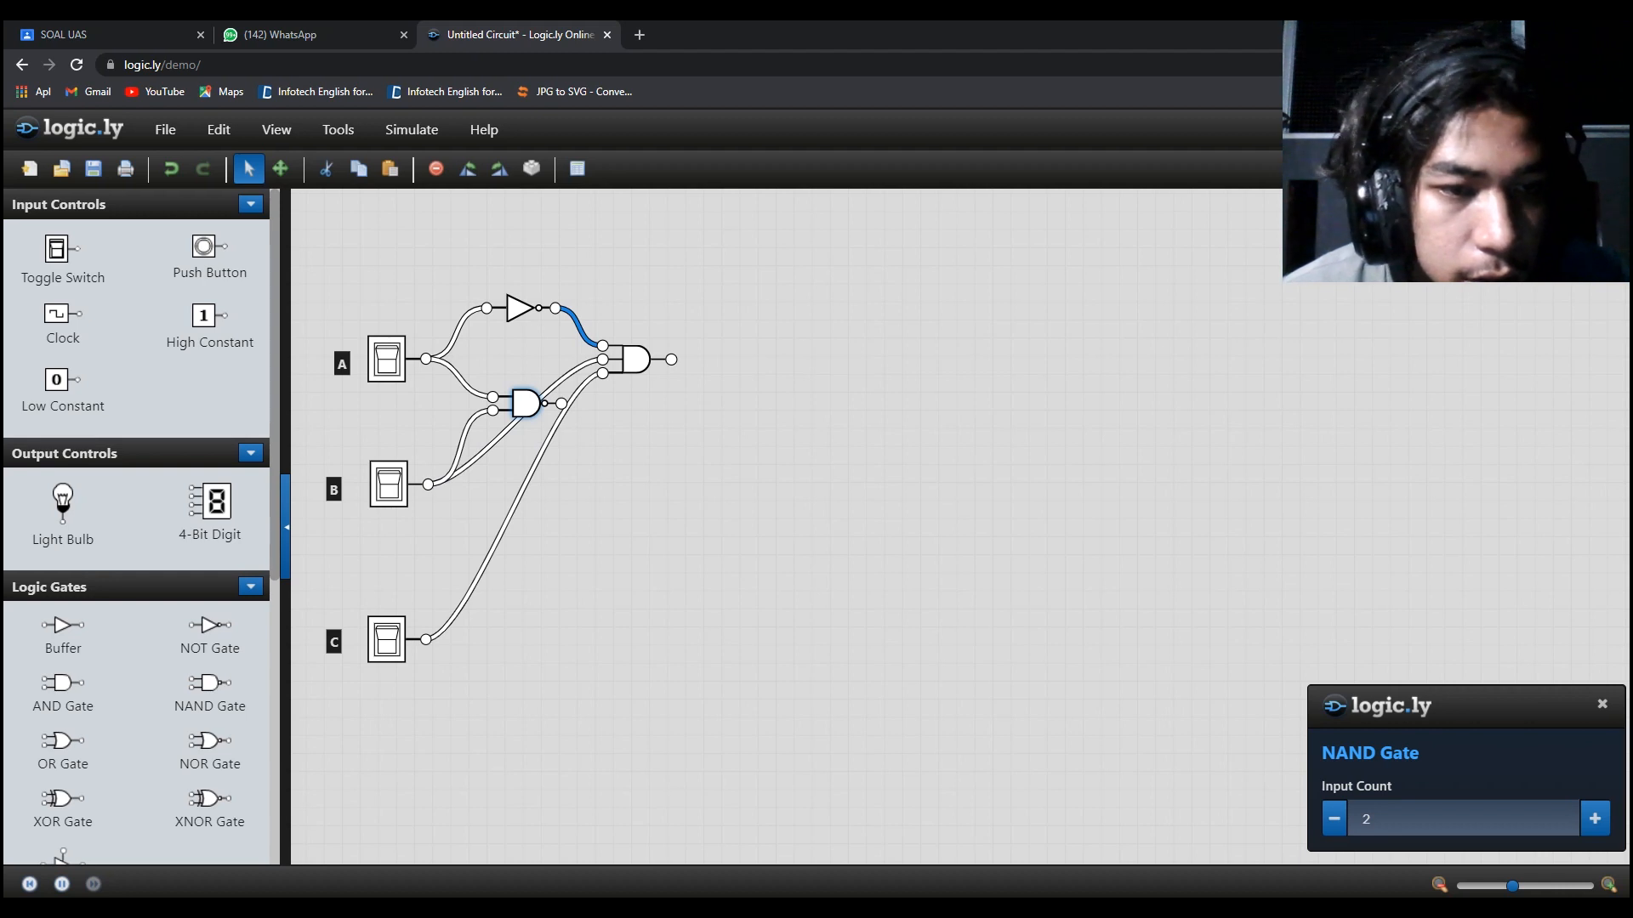
Add an AND gate fed by switches B and C, and an OR gate combining the NAND and AND outputs.
drag(62, 682, 490, 471)
drag(425, 639, 490, 485)
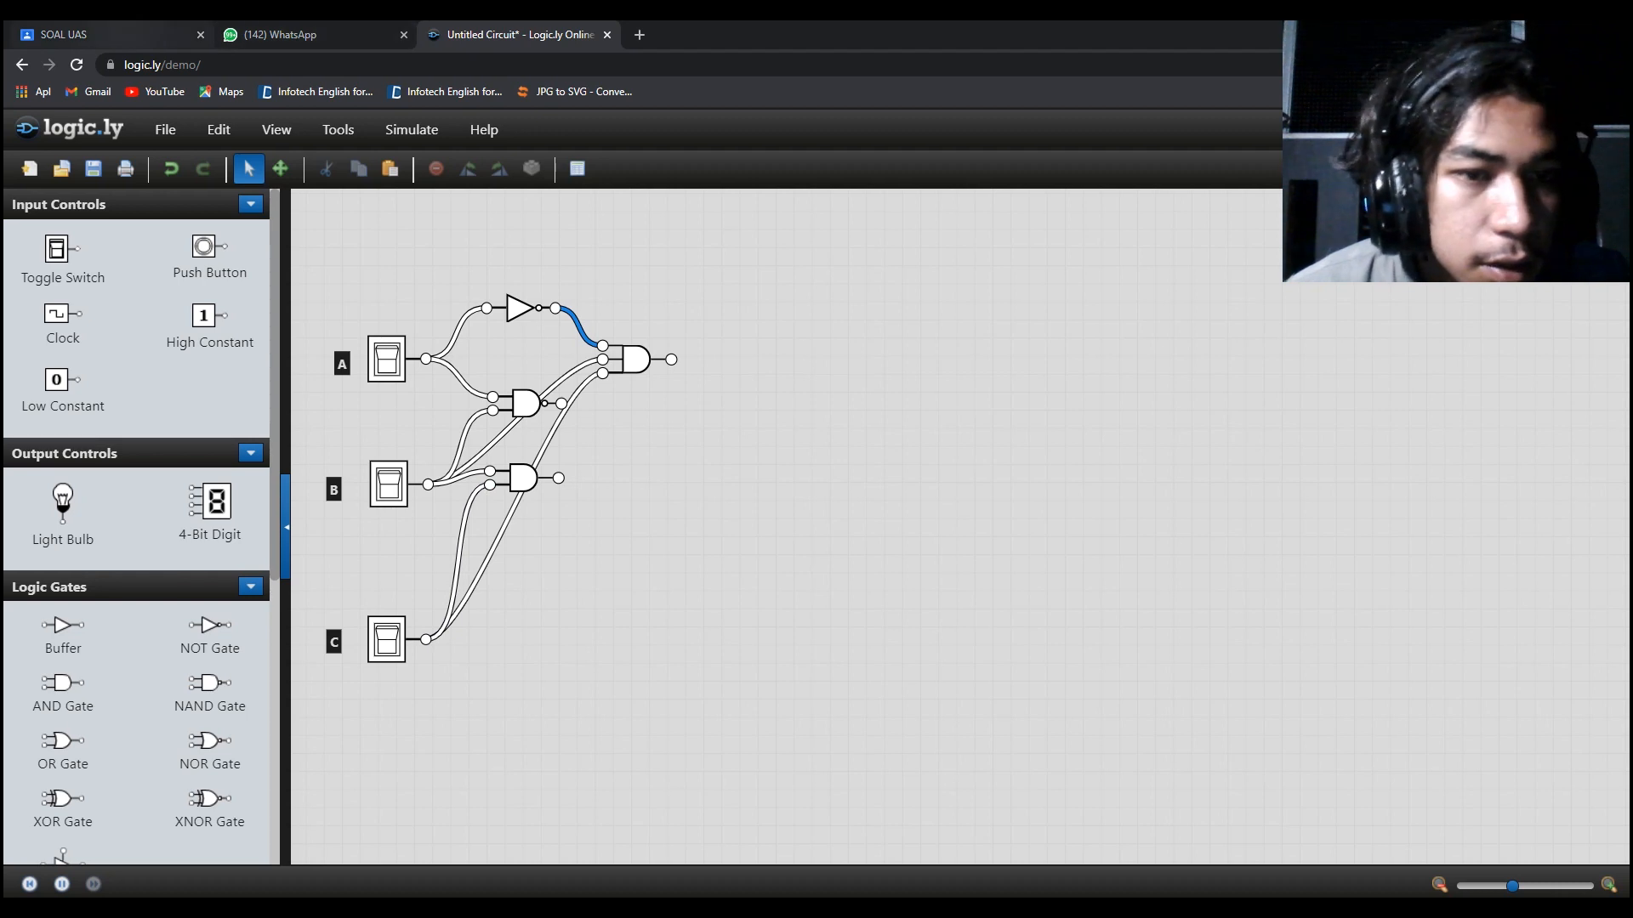
click(153, 34)
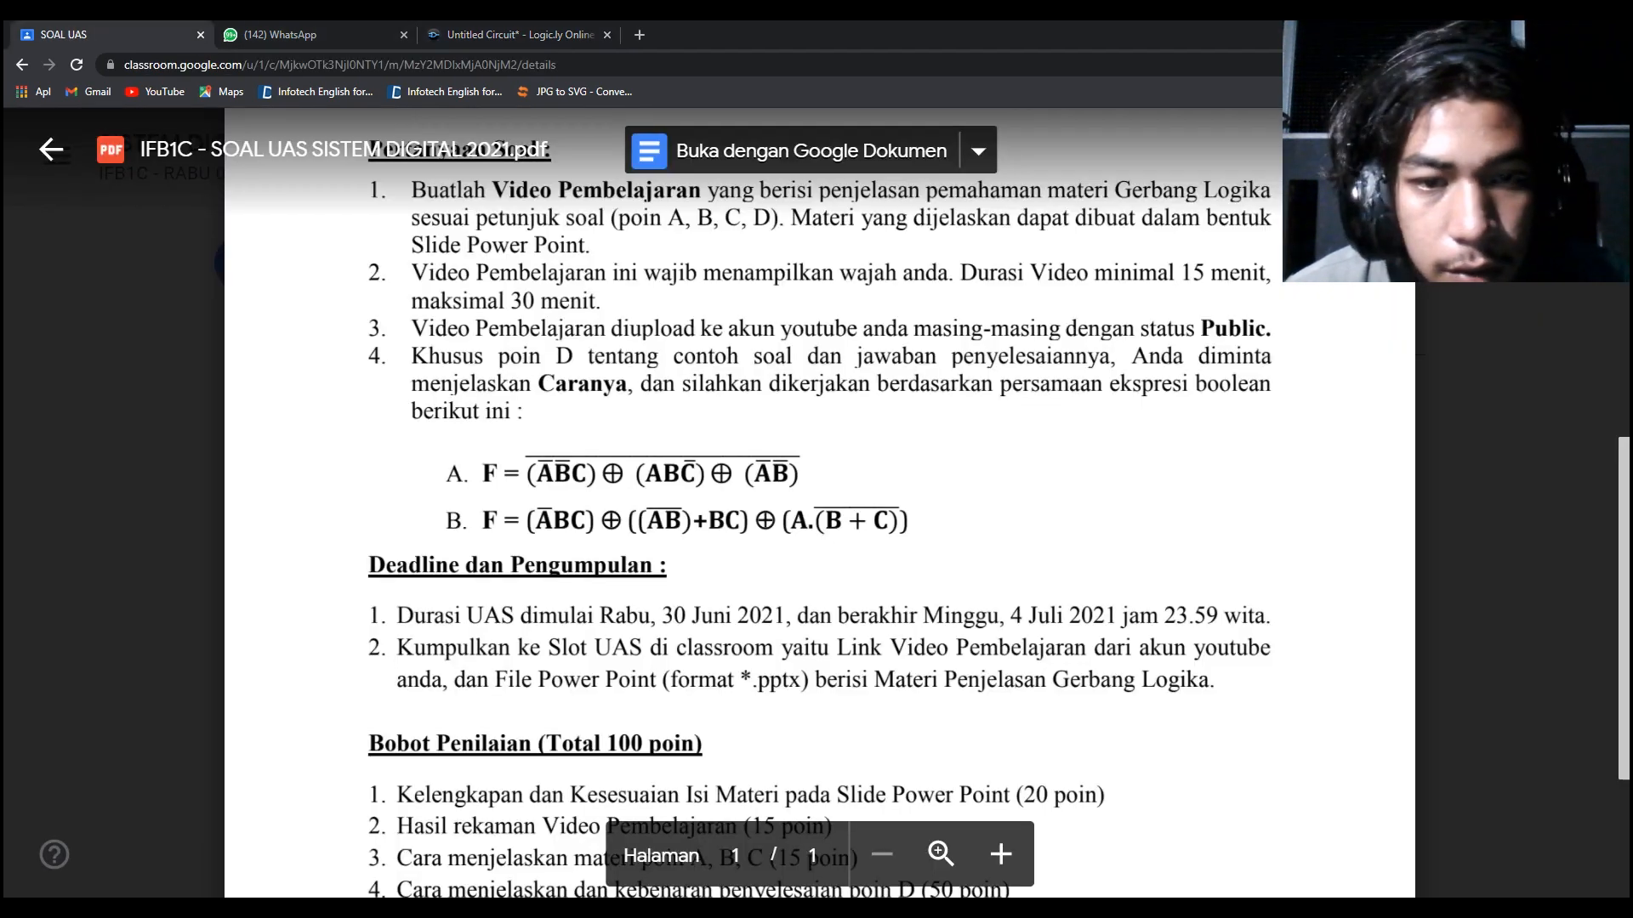
click(518, 35)
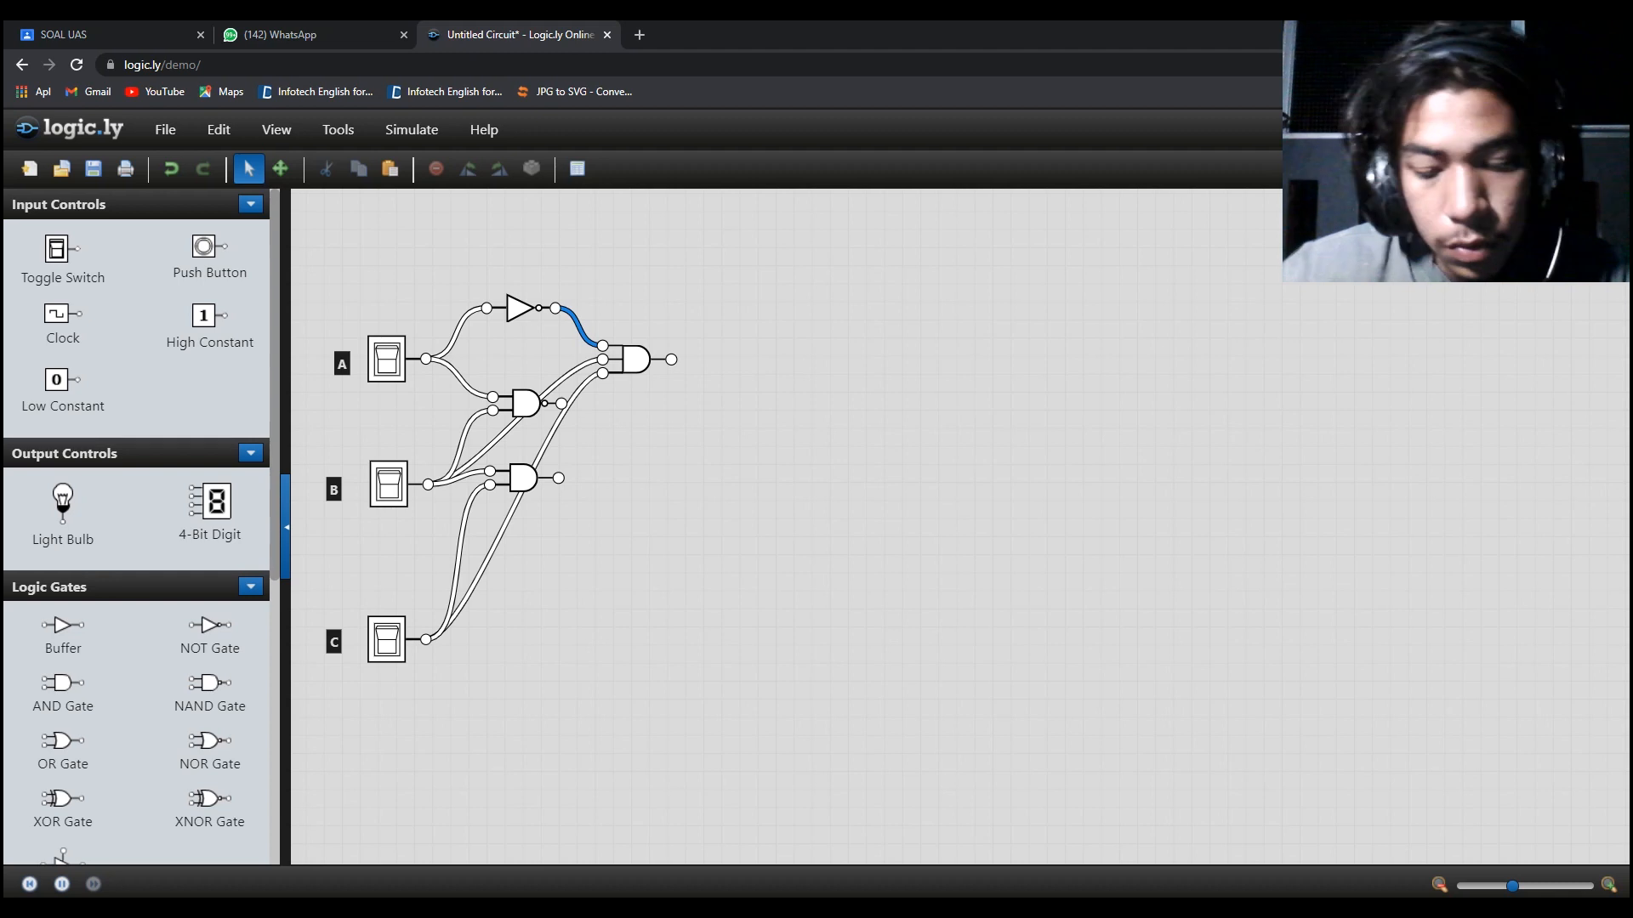
drag(63, 740, 598, 450)
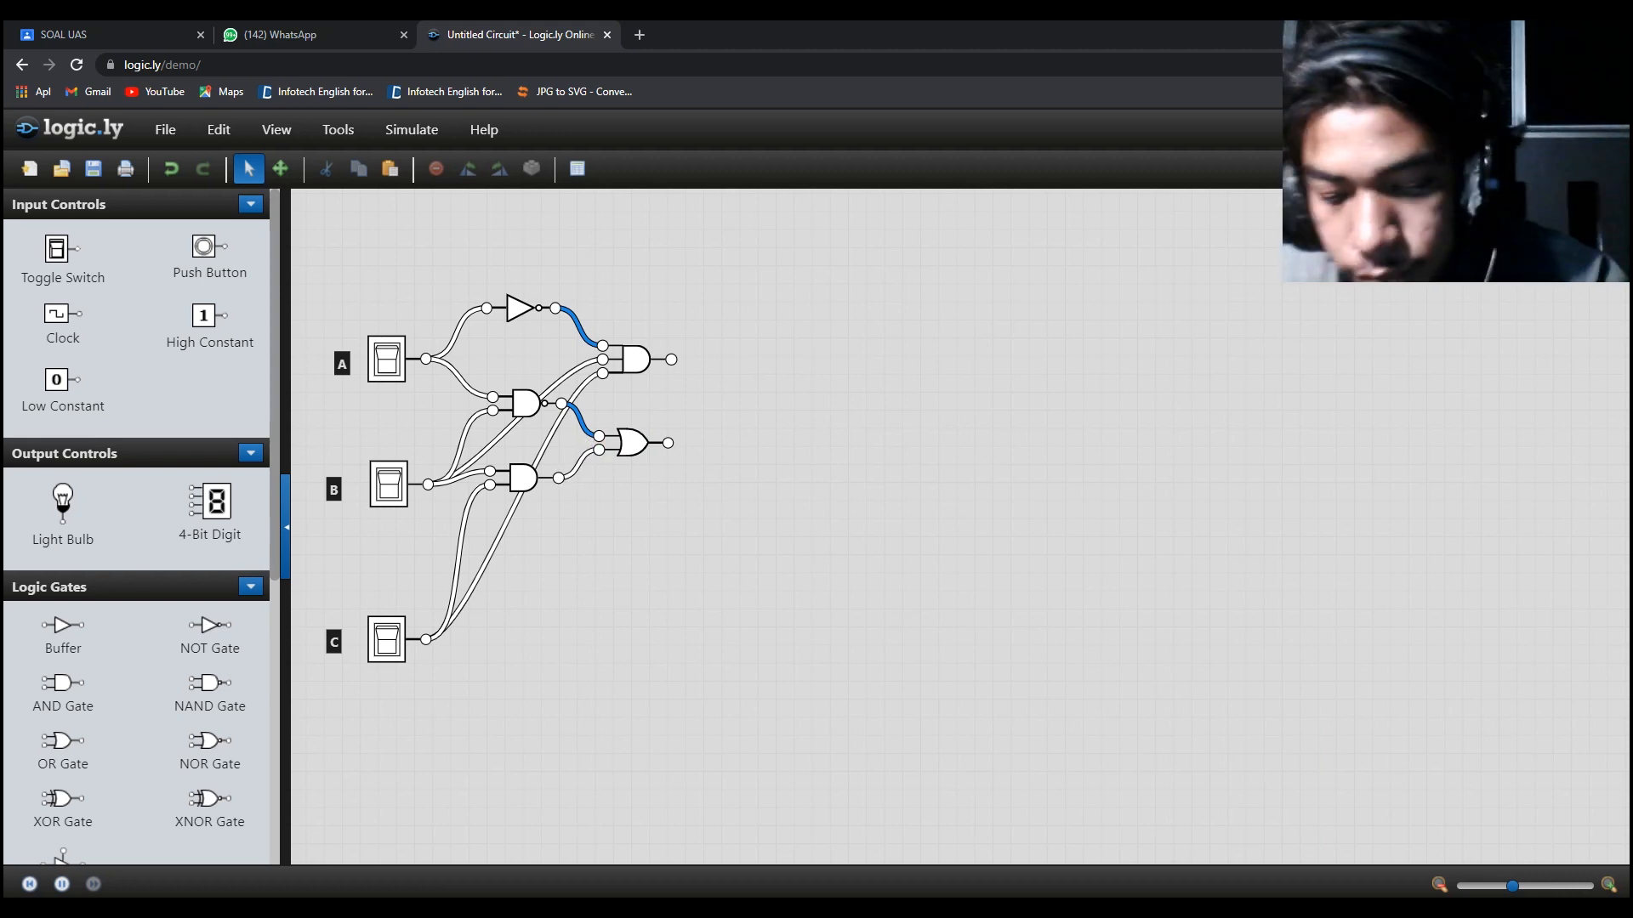
Check the last term of expression B in the assignment PDF and return to the Logic.ly circuit.
click(113, 35)
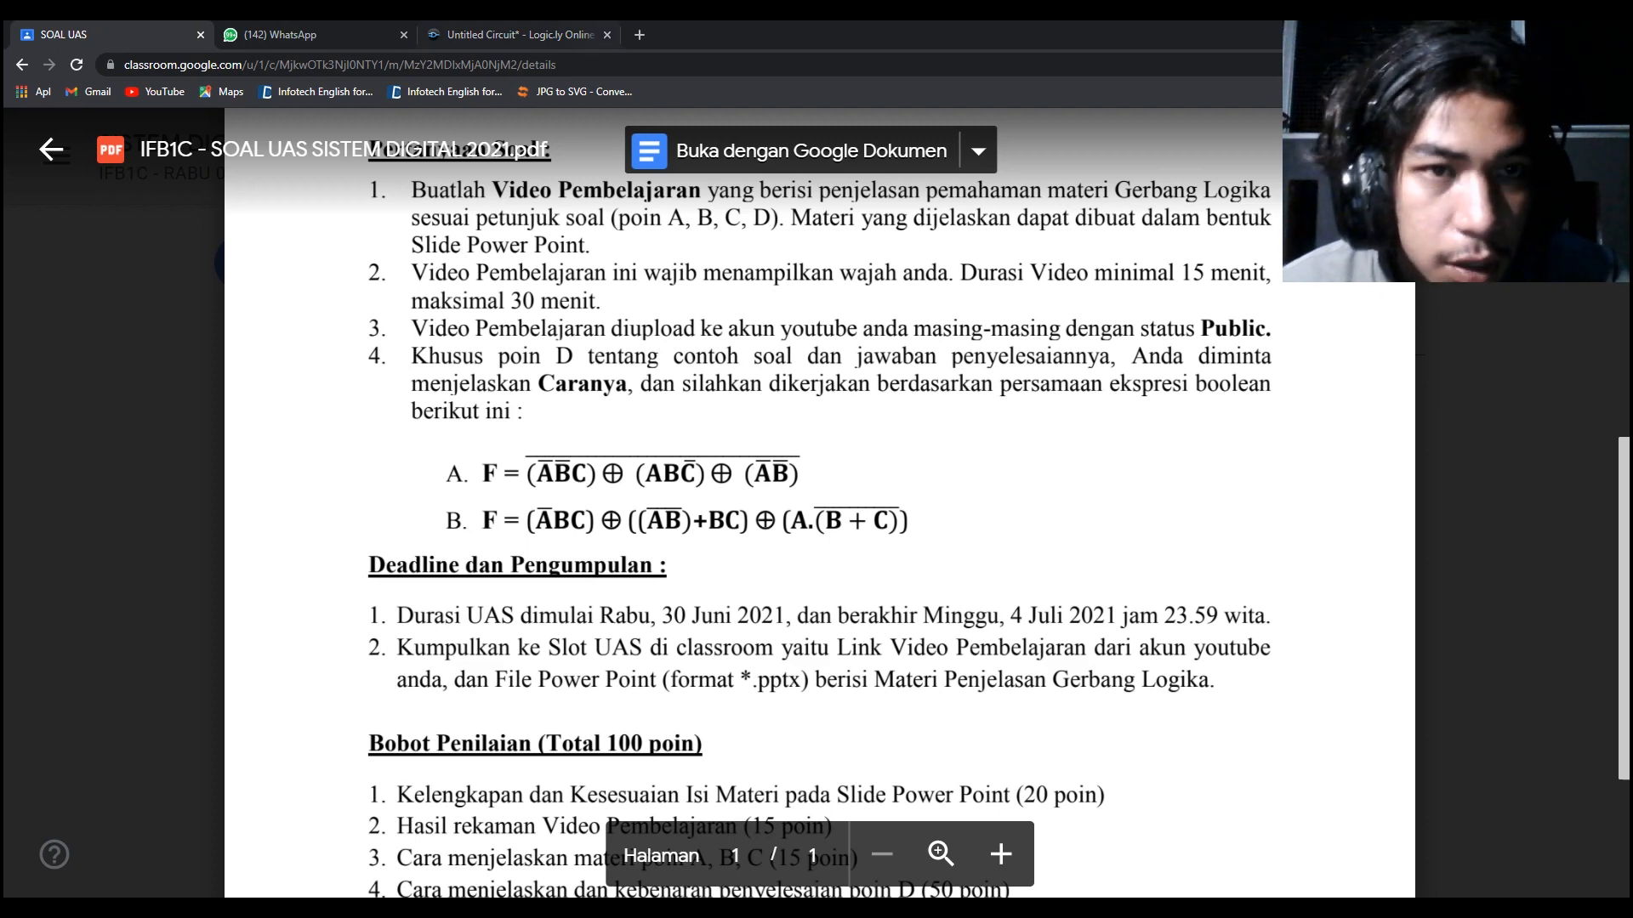
click(514, 35)
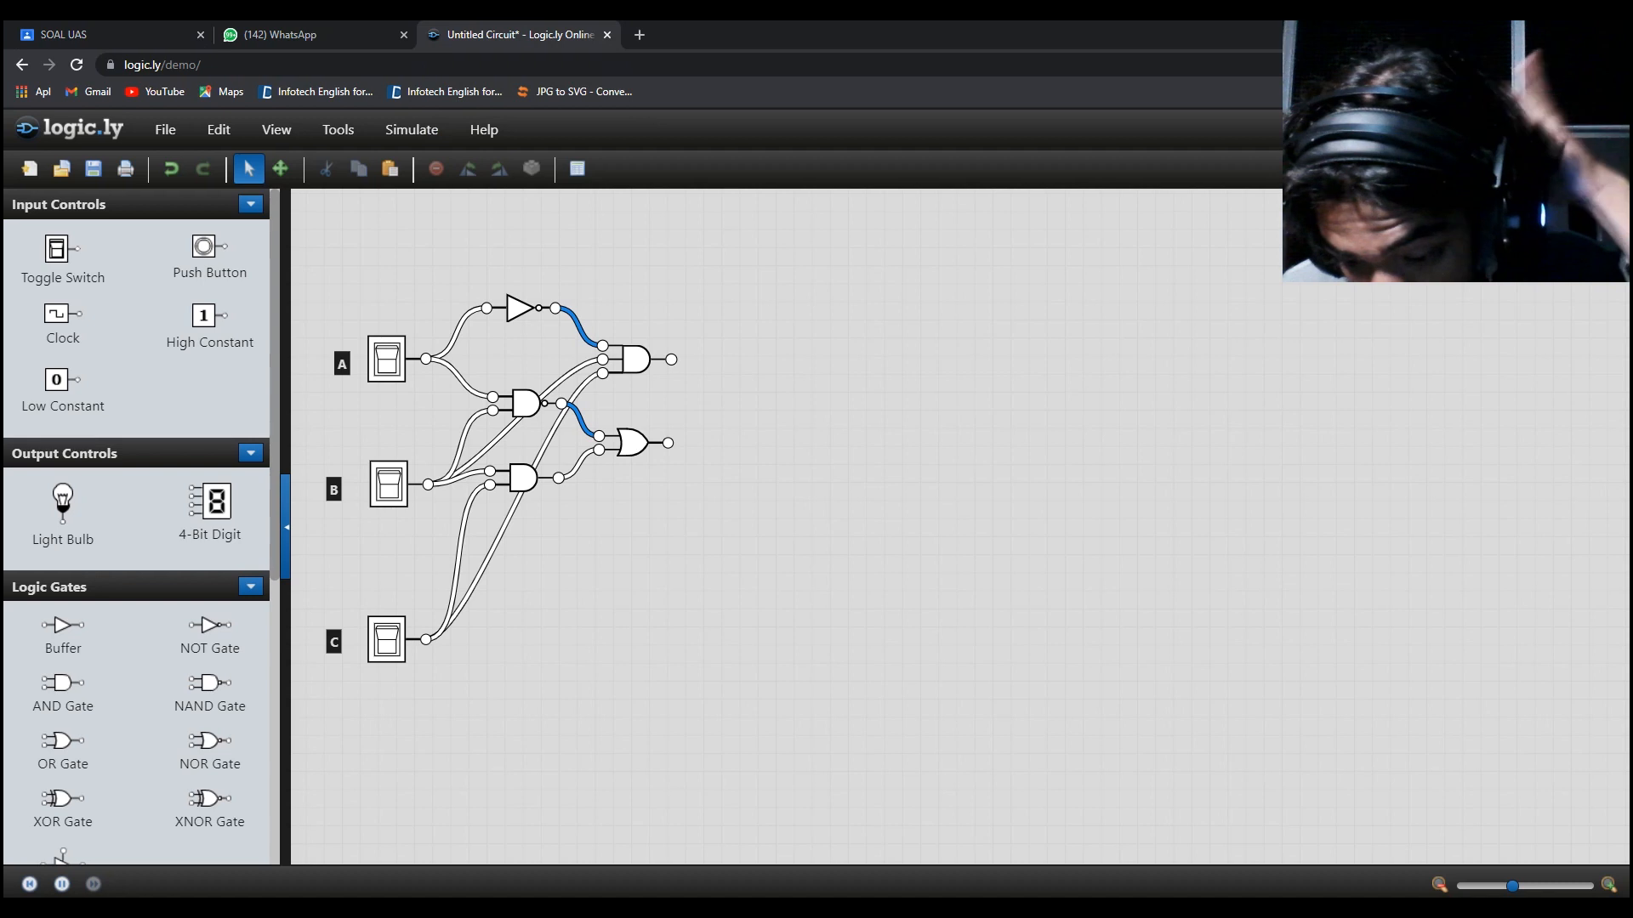
Add an OR gate fed by switches B and C, and an AND gate combining switch A with the OR gate's output.
drag(63, 740, 599, 629)
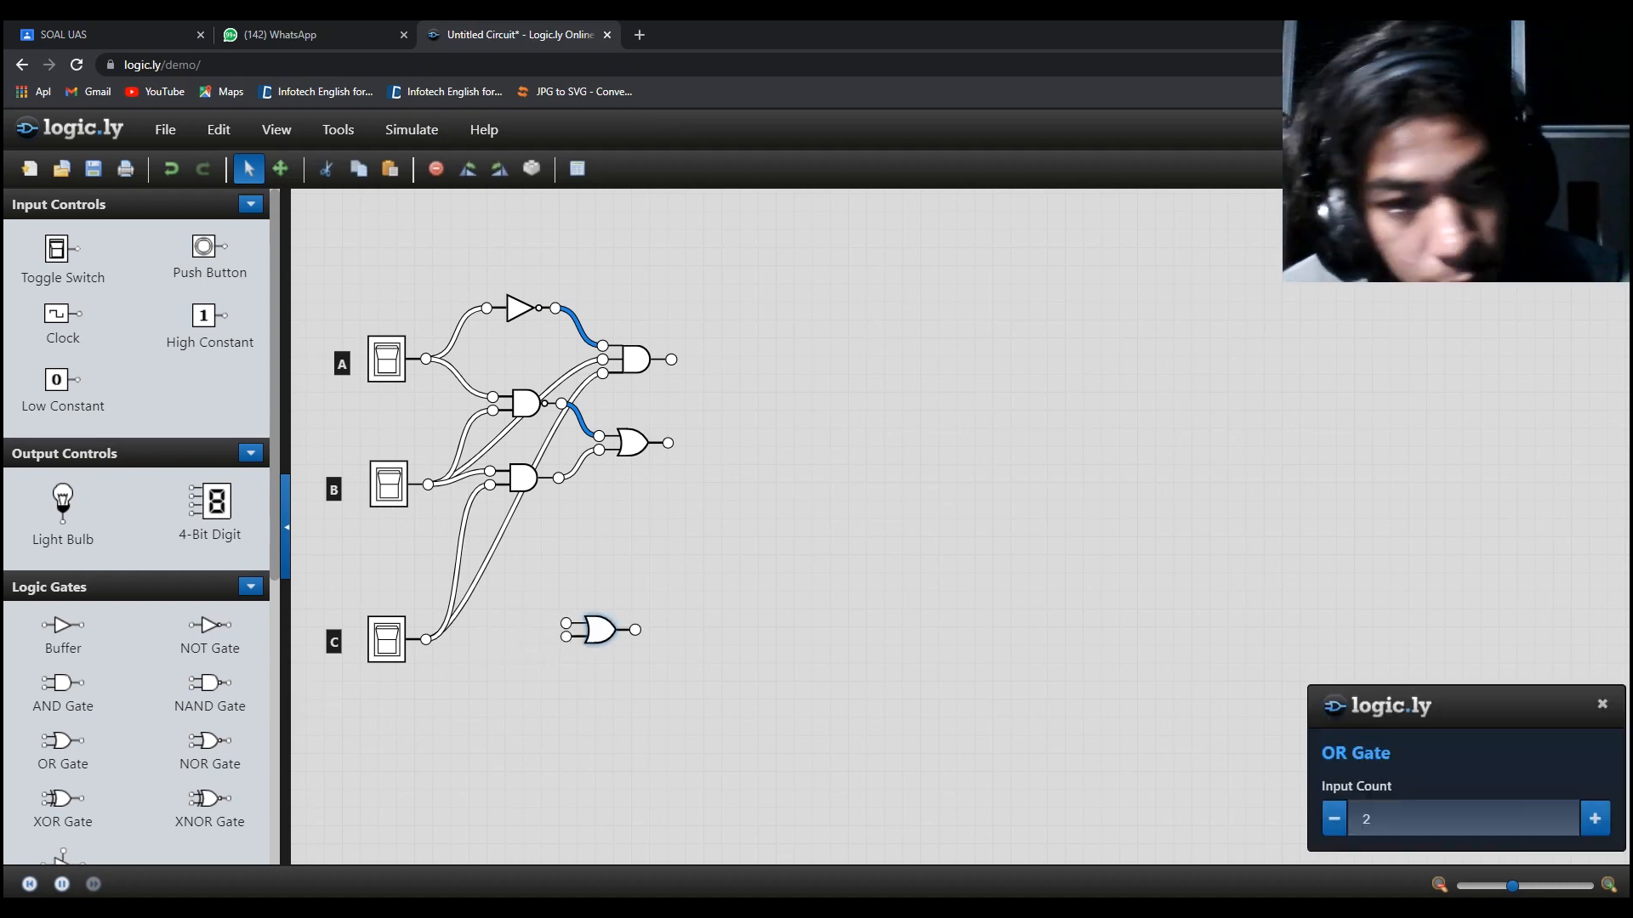
drag(63, 683, 702, 584)
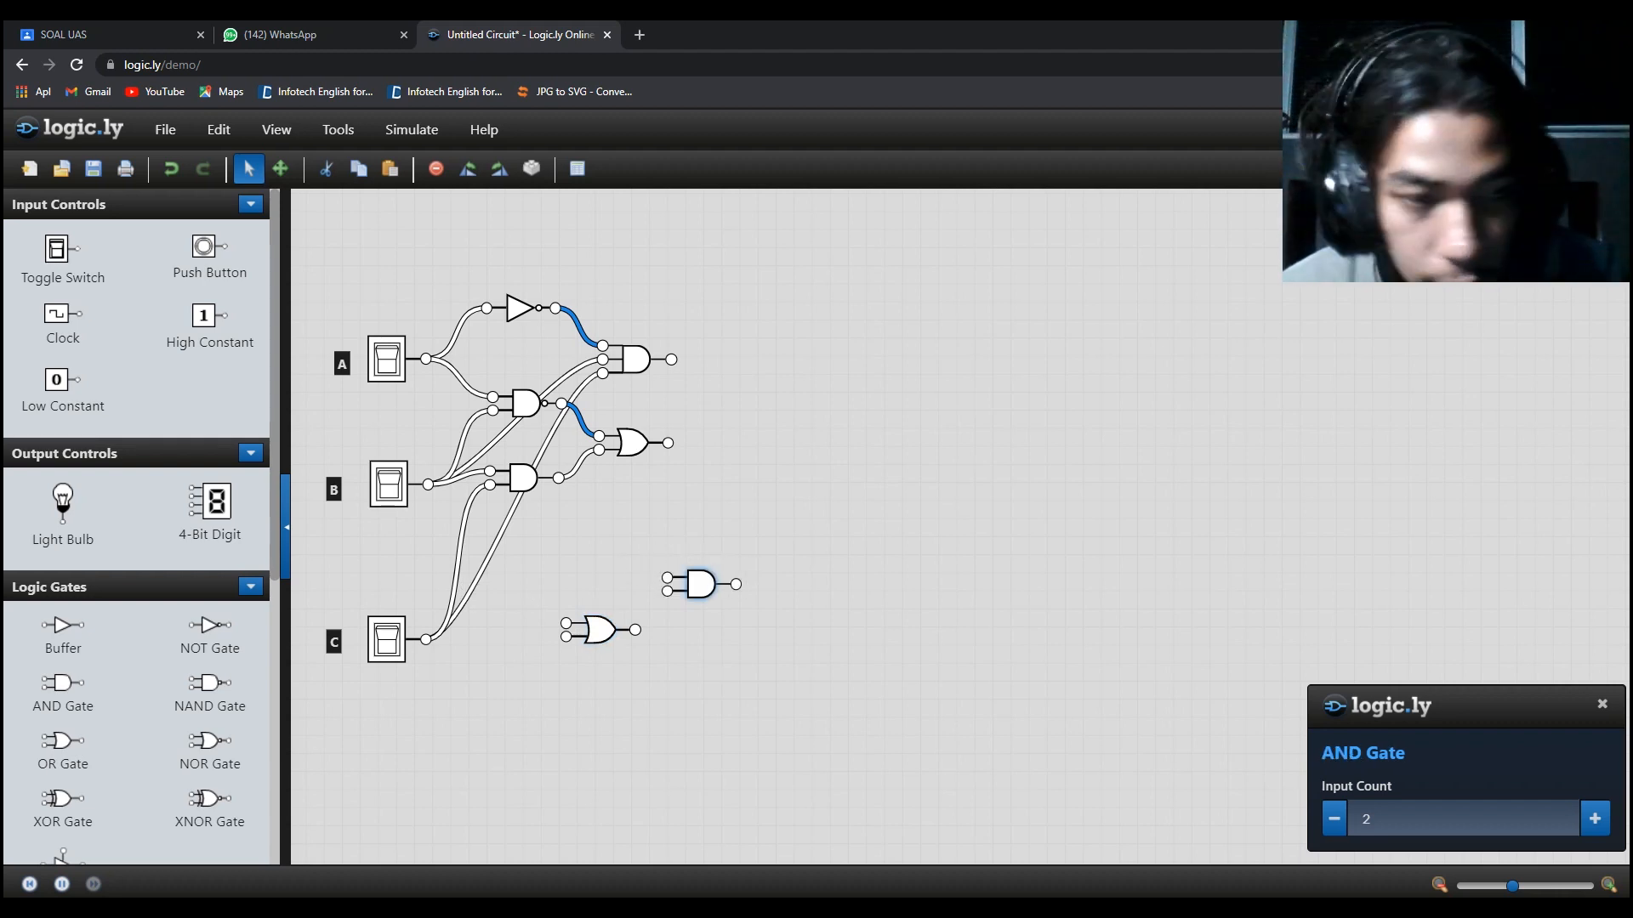
mouse_move(417, 358)
mouse_down()
mouse_move(643, 591)
mouse_move(458, 344)
mouse_move(595, 519)
mouse_move(668, 578)
mouse_up()
drag(428, 484, 565, 631)
drag(428, 484, 565, 624)
mouse_move(425, 640)
mouse_down()
mouse_move(566, 636)
mouse_move(668, 591)
mouse_up()
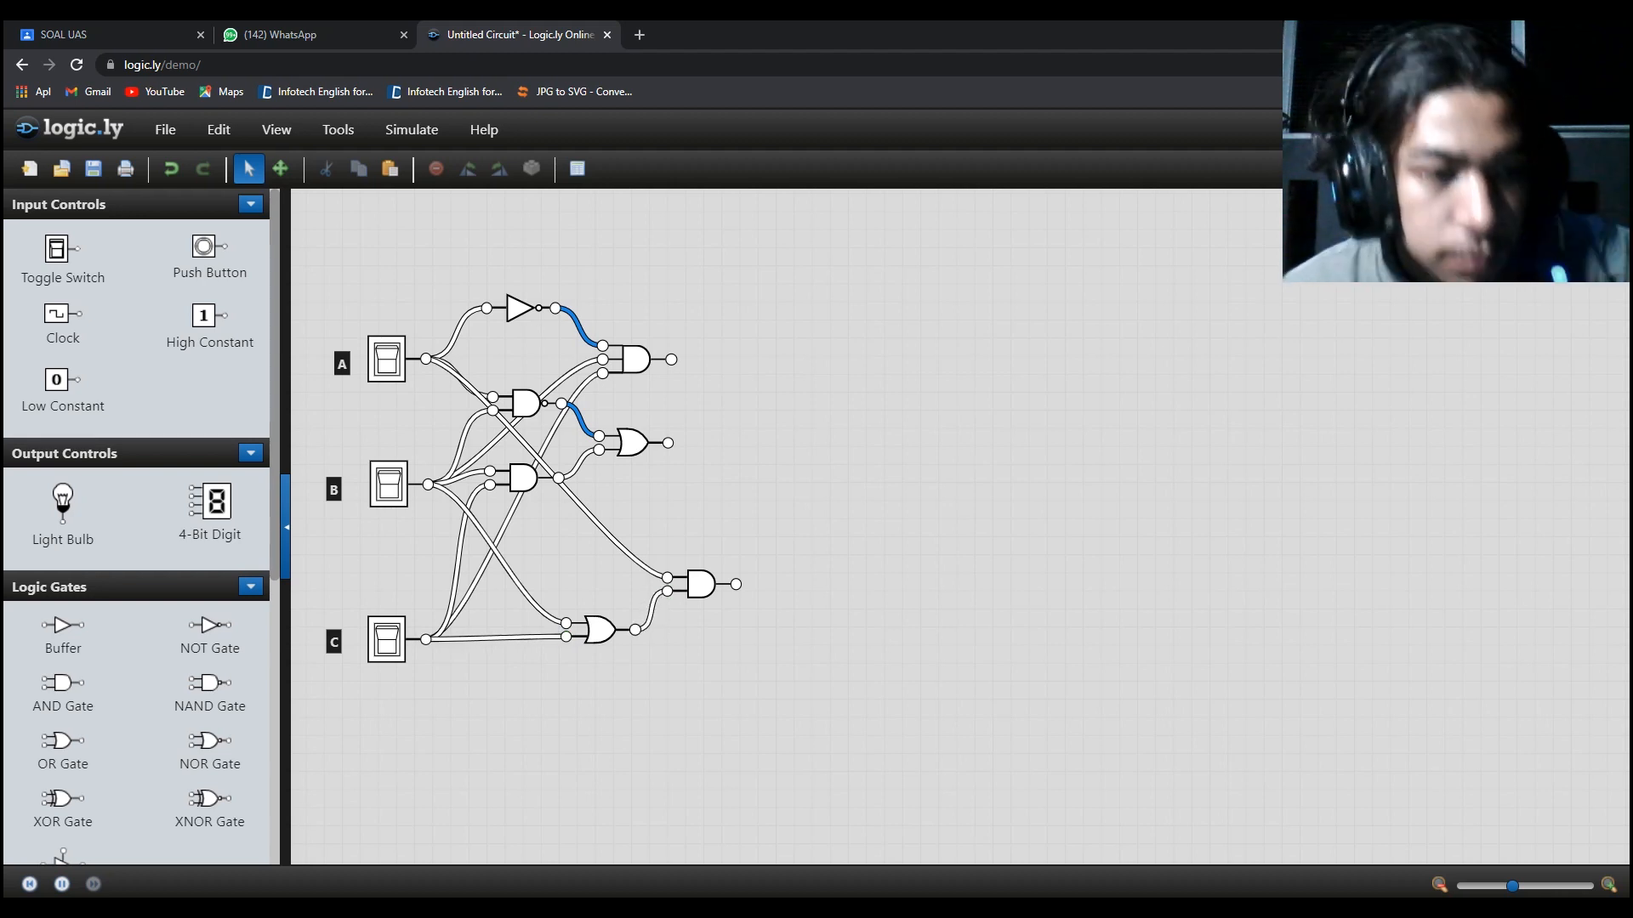
Place a light bulb beyond the gates, check expression B in the assignment PDF, and add an XOR gate before the bulb.
drag(63, 502, 1014, 466)
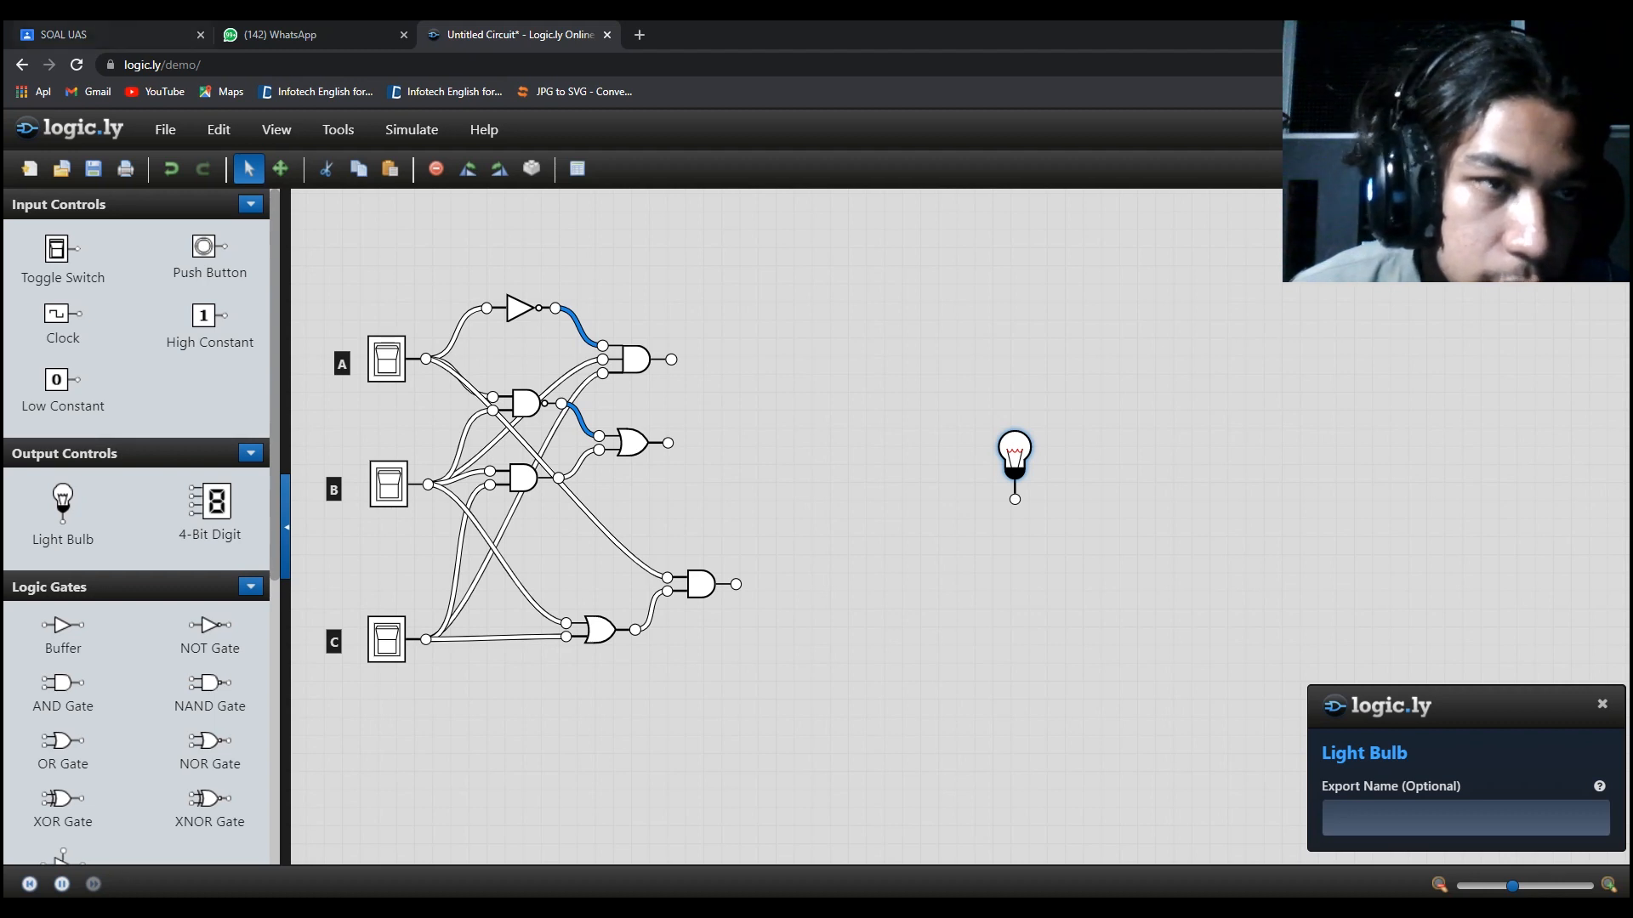
click(110, 34)
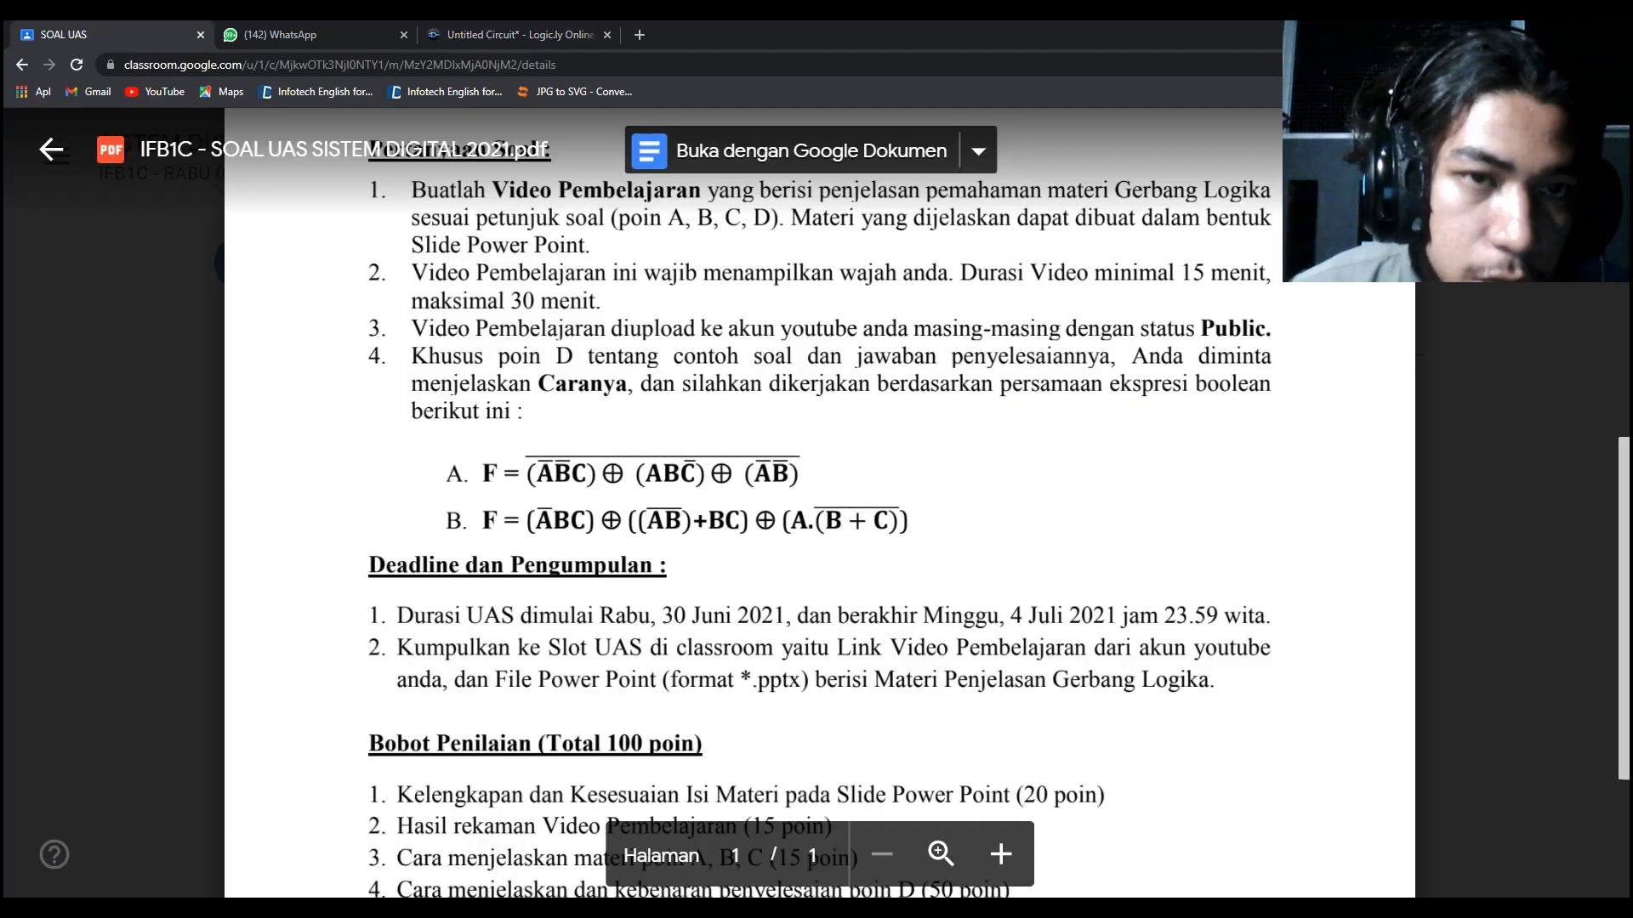
click(519, 35)
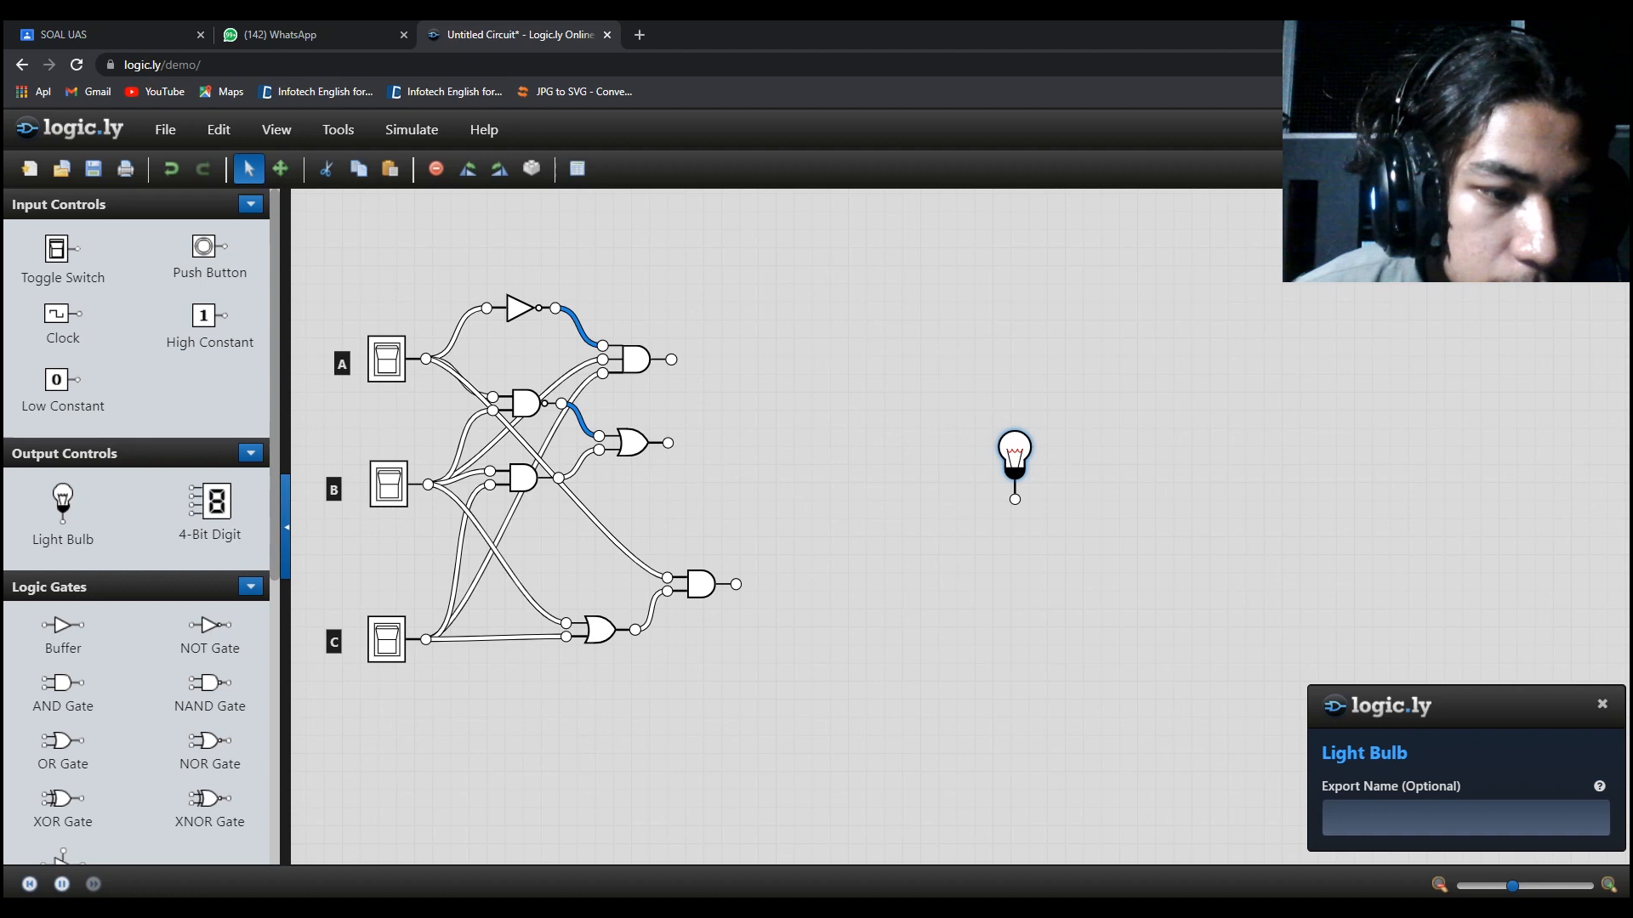
drag(63, 799, 875, 482)
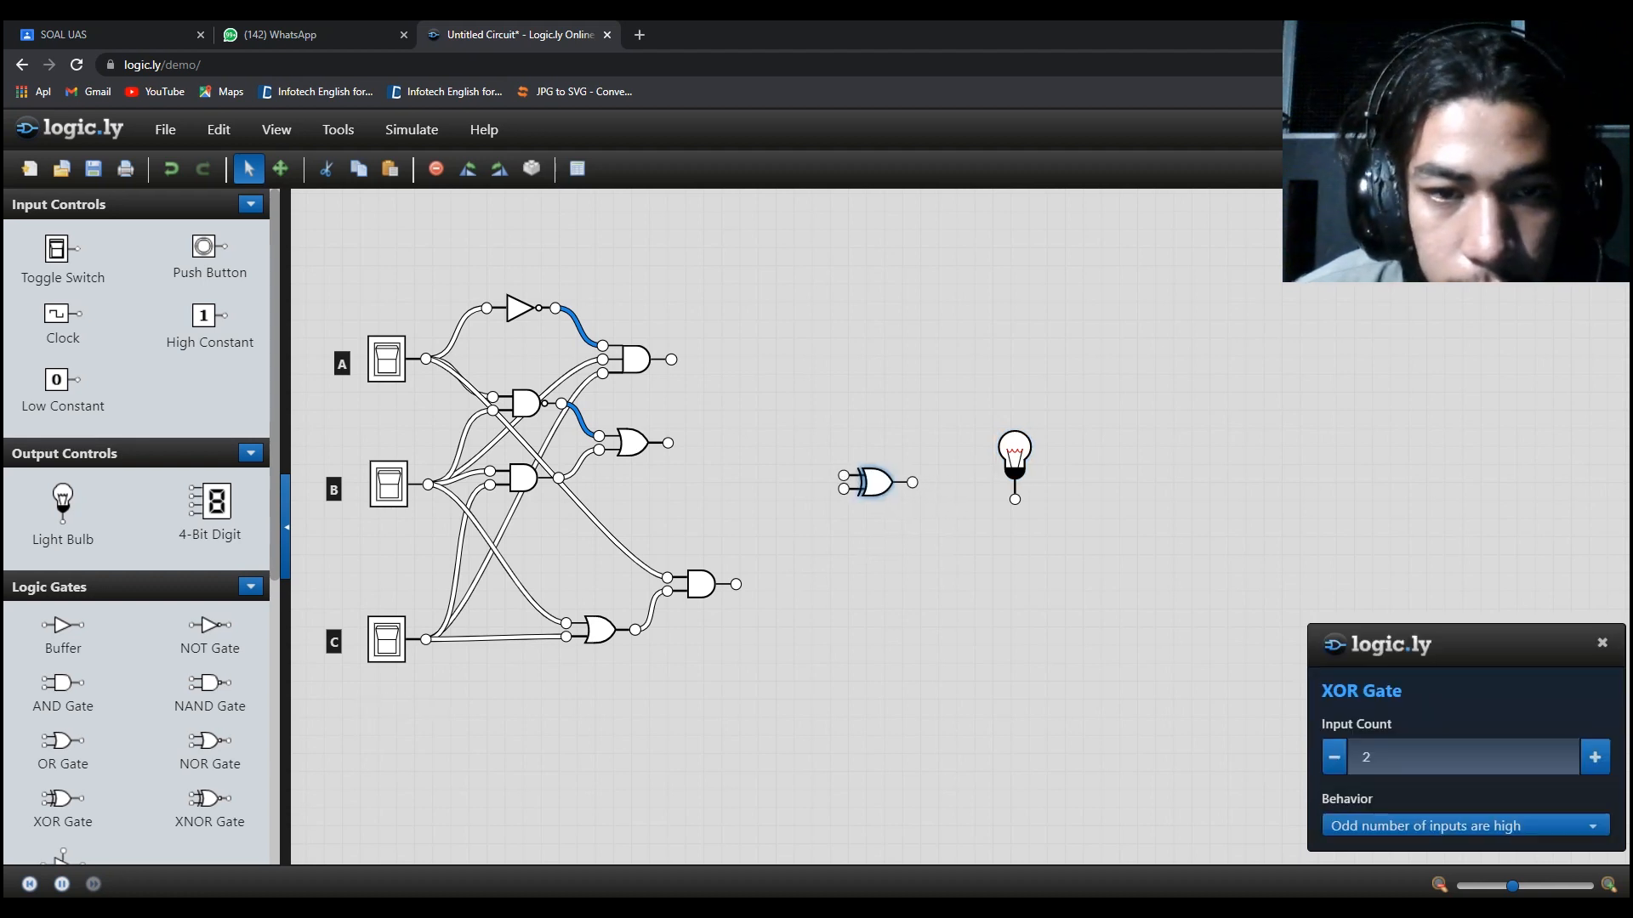
drag(671, 359, 871, 487)
Set the XOR gate's input count to 3 and connect the uppermost AND gate's output to its first input.
click(1428, 758)
key(BackSpace)
text(3)
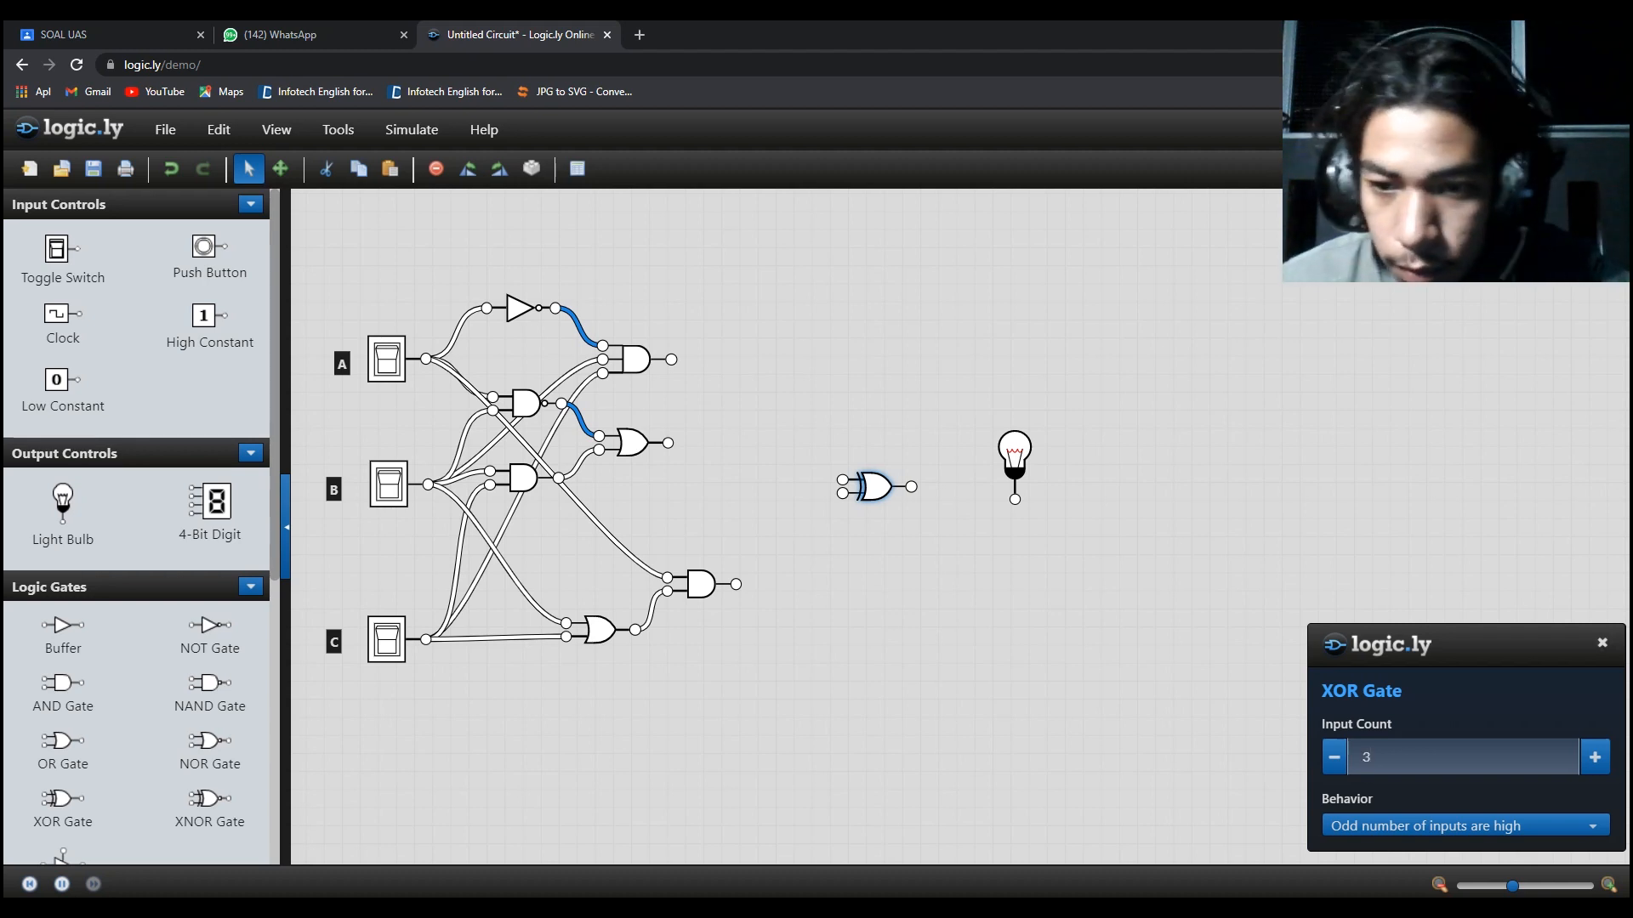
click(1602, 643)
drag(671, 359, 843, 480)
click(1428, 758)
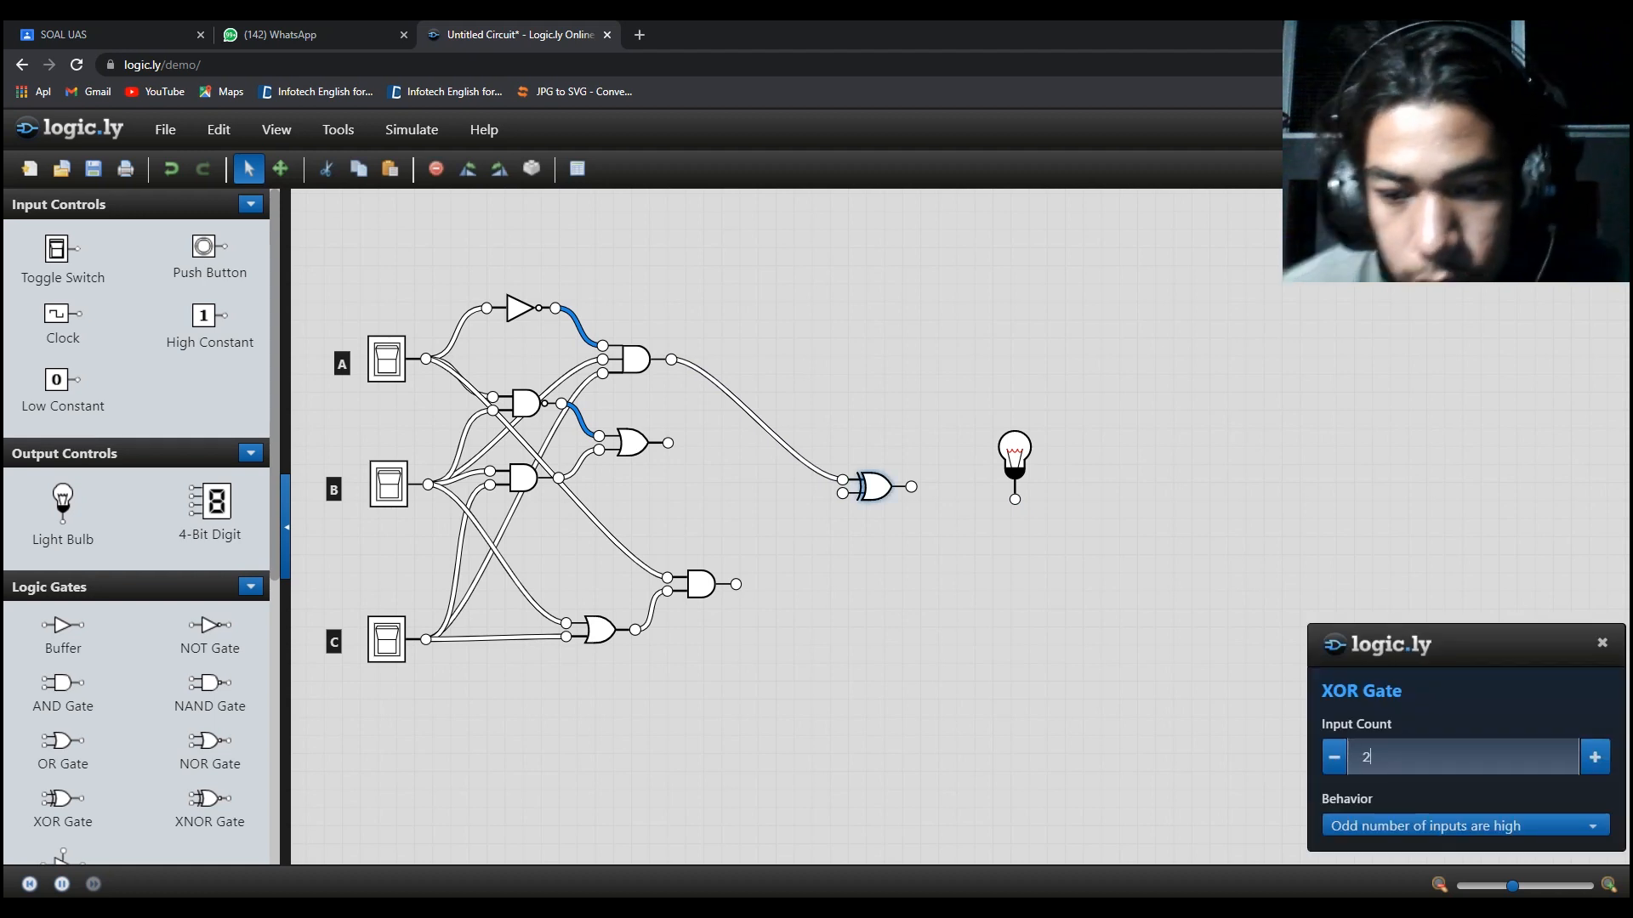
key(BackSpace)
text(3)
key(Return)
Wire the upper OR gate and the lowest AND gate to the remaining XOR inputs, and the XOR output to the light bulb.
drag(667, 443, 829, 475)
drag(736, 584, 1016, 502)
drag(911, 491, 1014, 499)
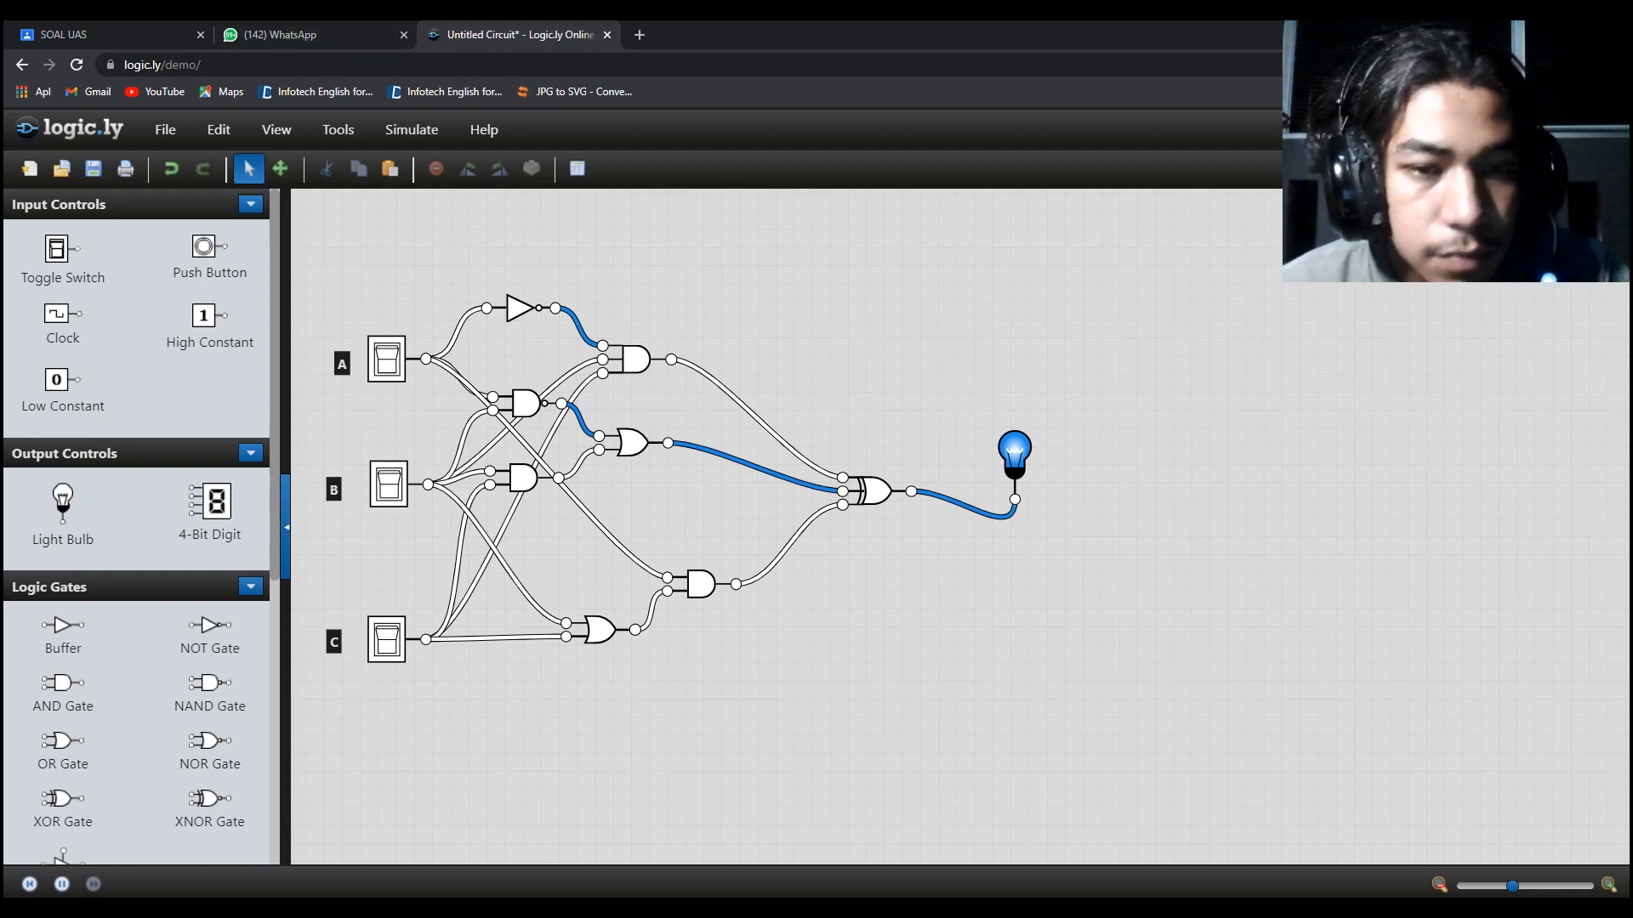
Switch to Sheet1 in Excel and fill the NOT A column (F9:F16) with 1, 1, 1, 1, 0, 0, 0, 0.
key(alt+Tab)
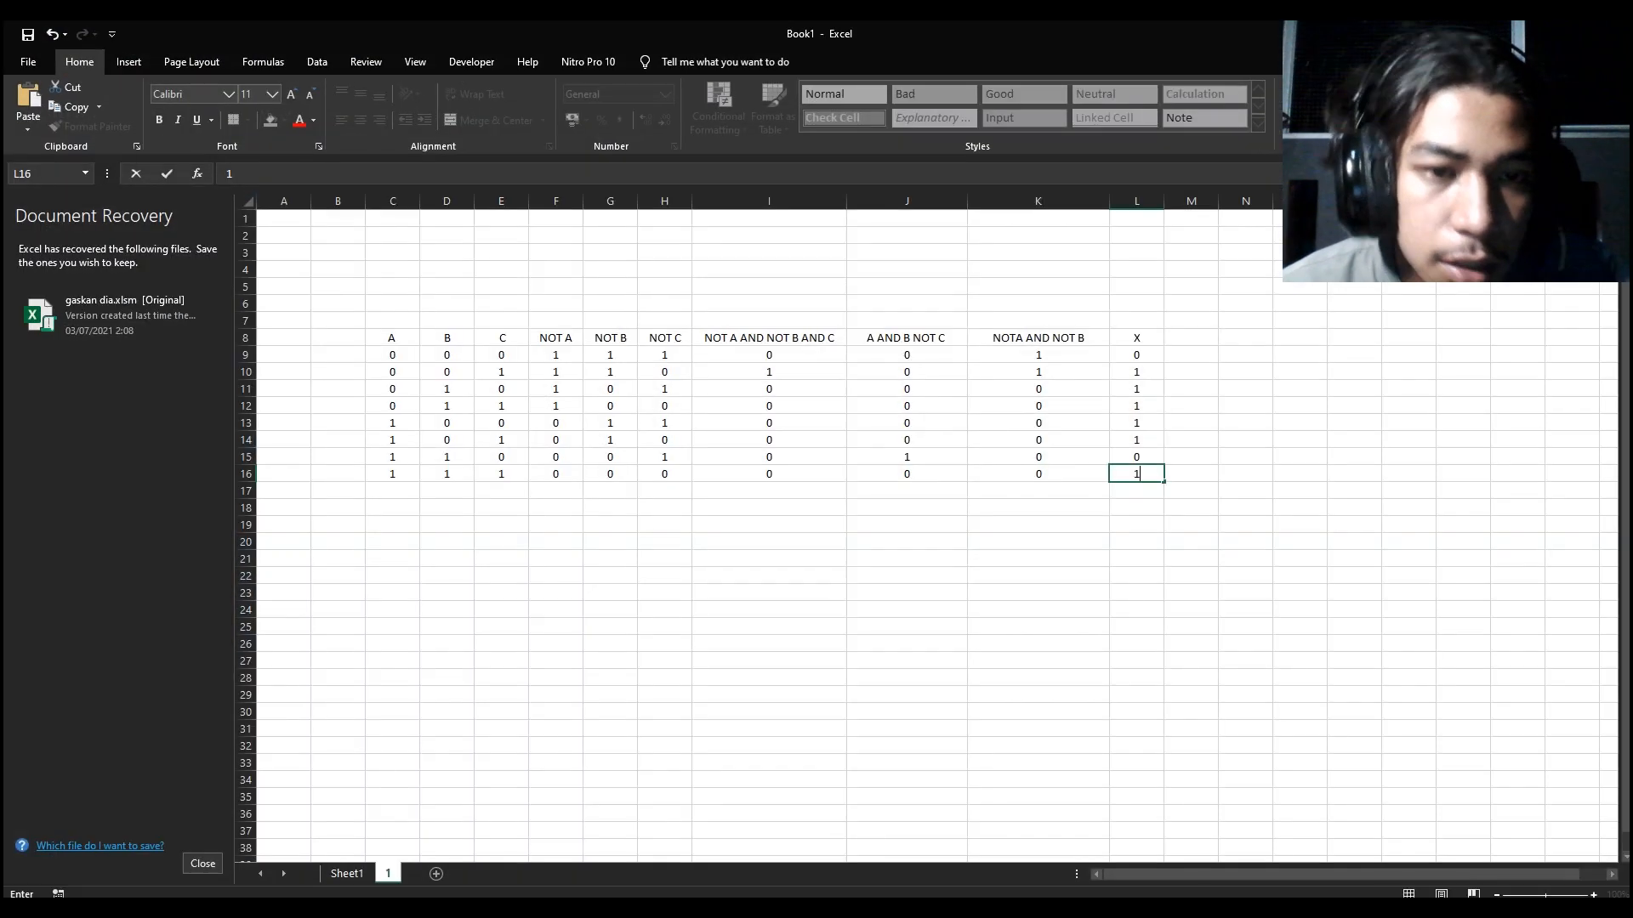
click(346, 874)
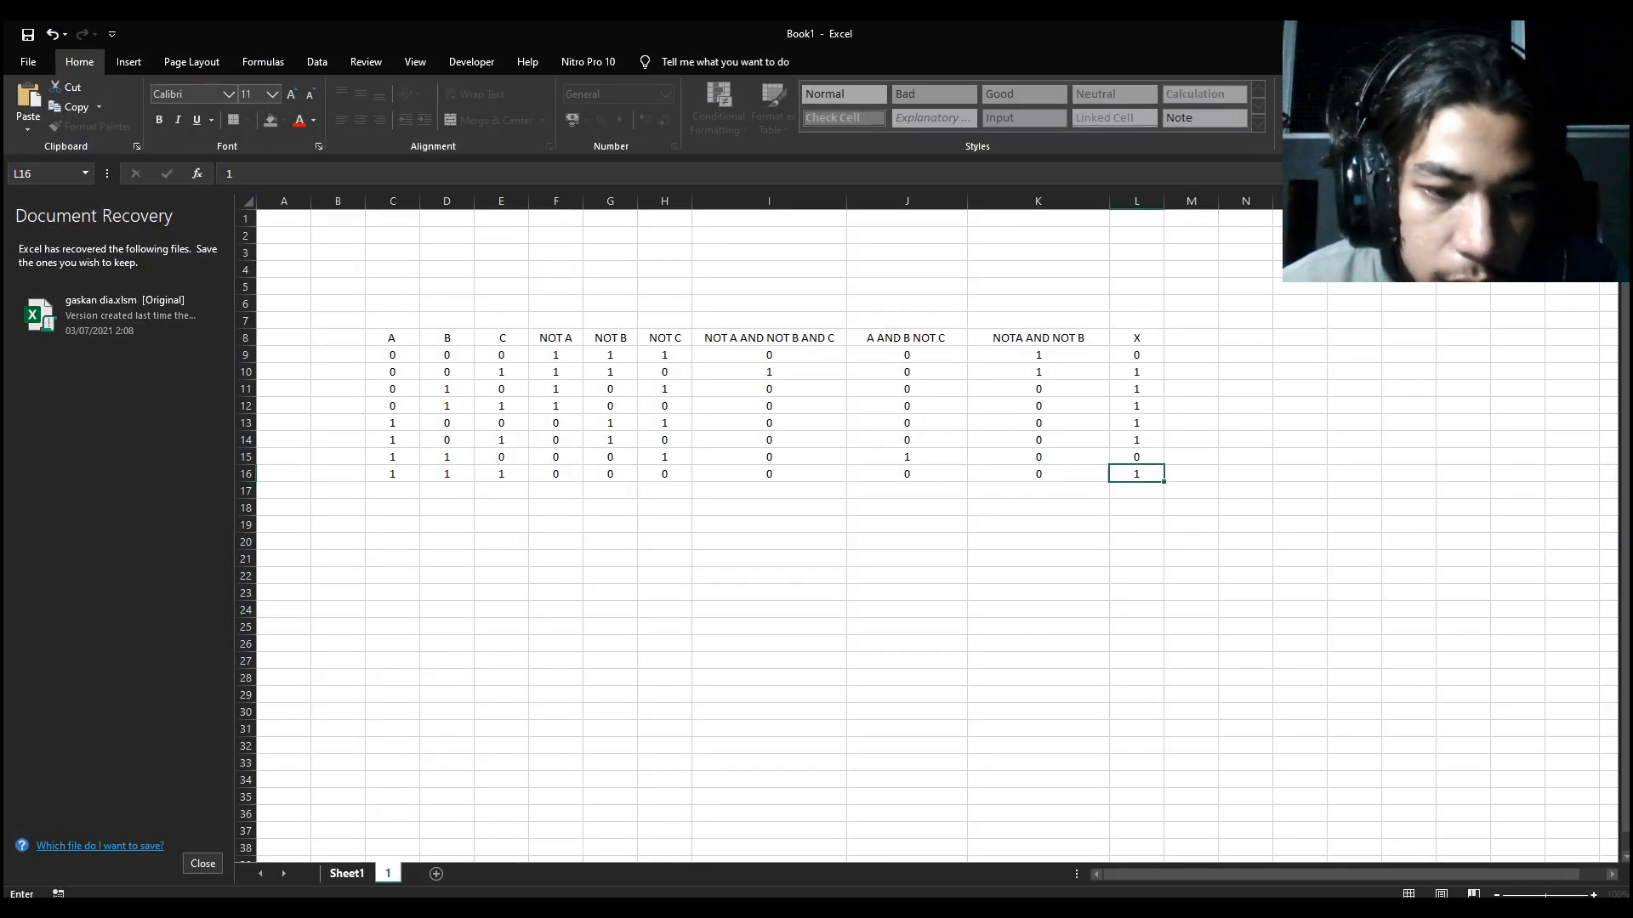
click(559, 356)
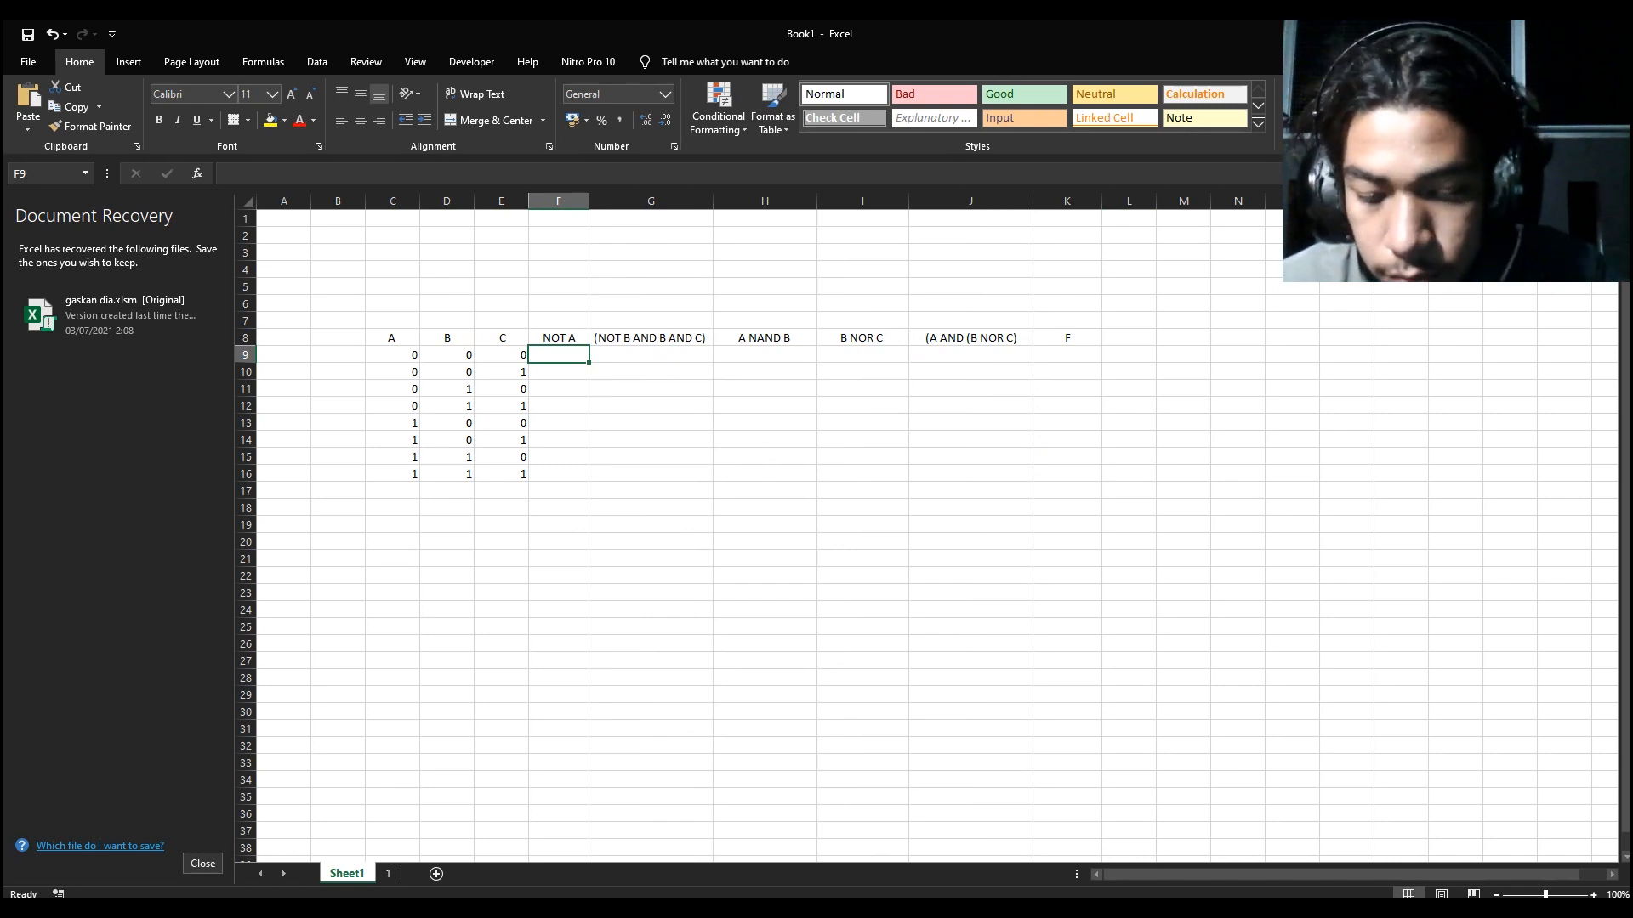
text(0)
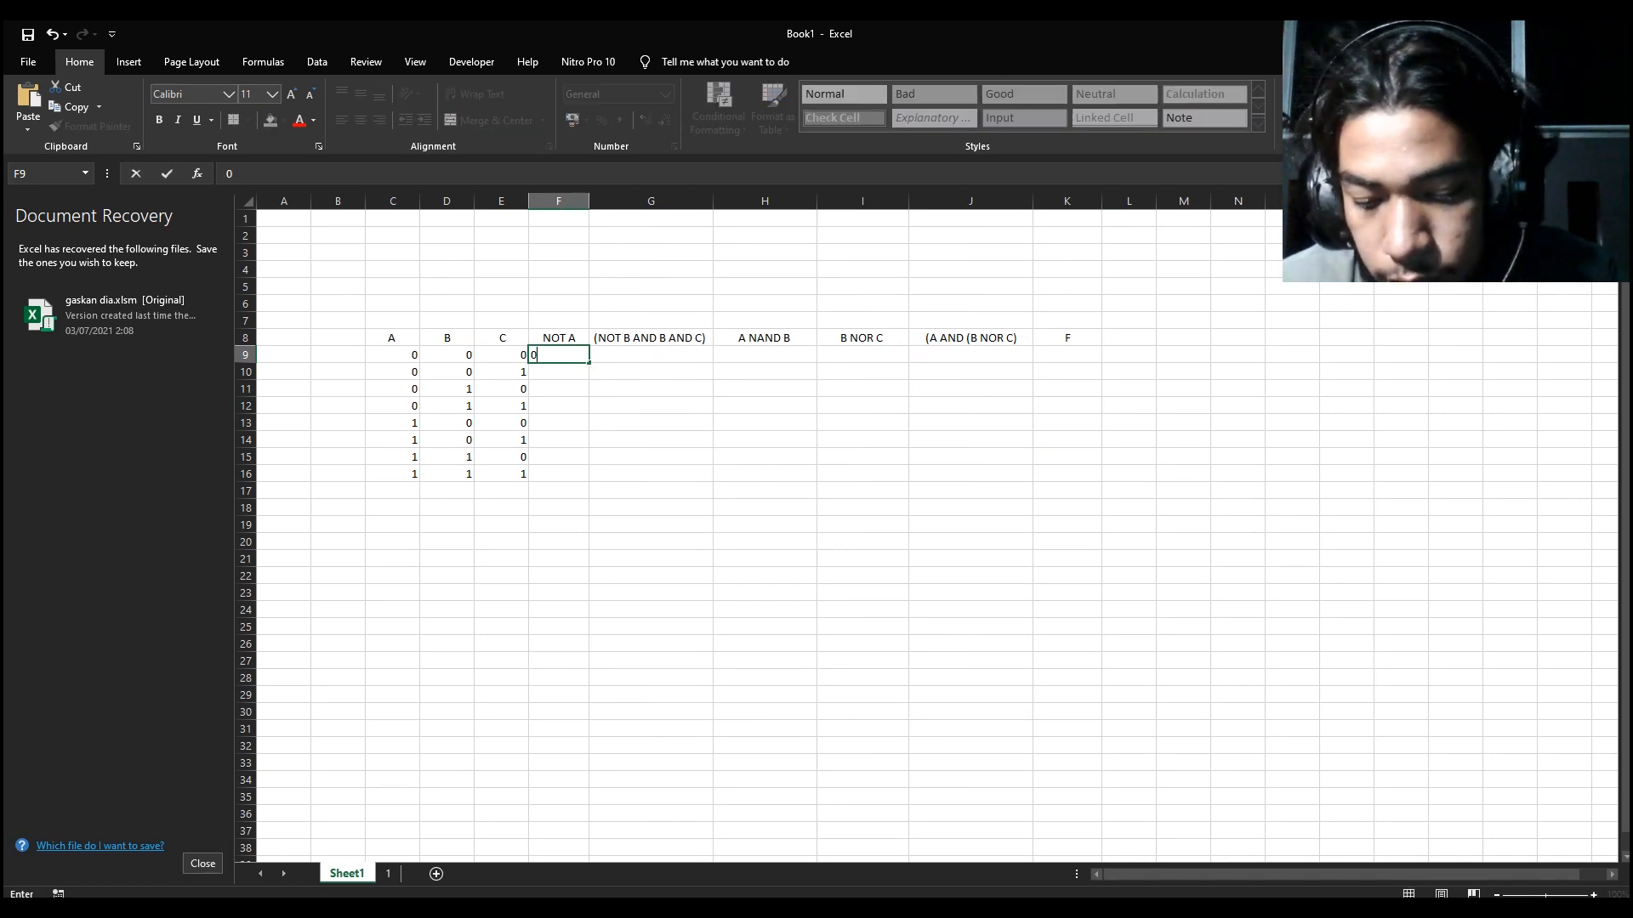
key(BackSpace)
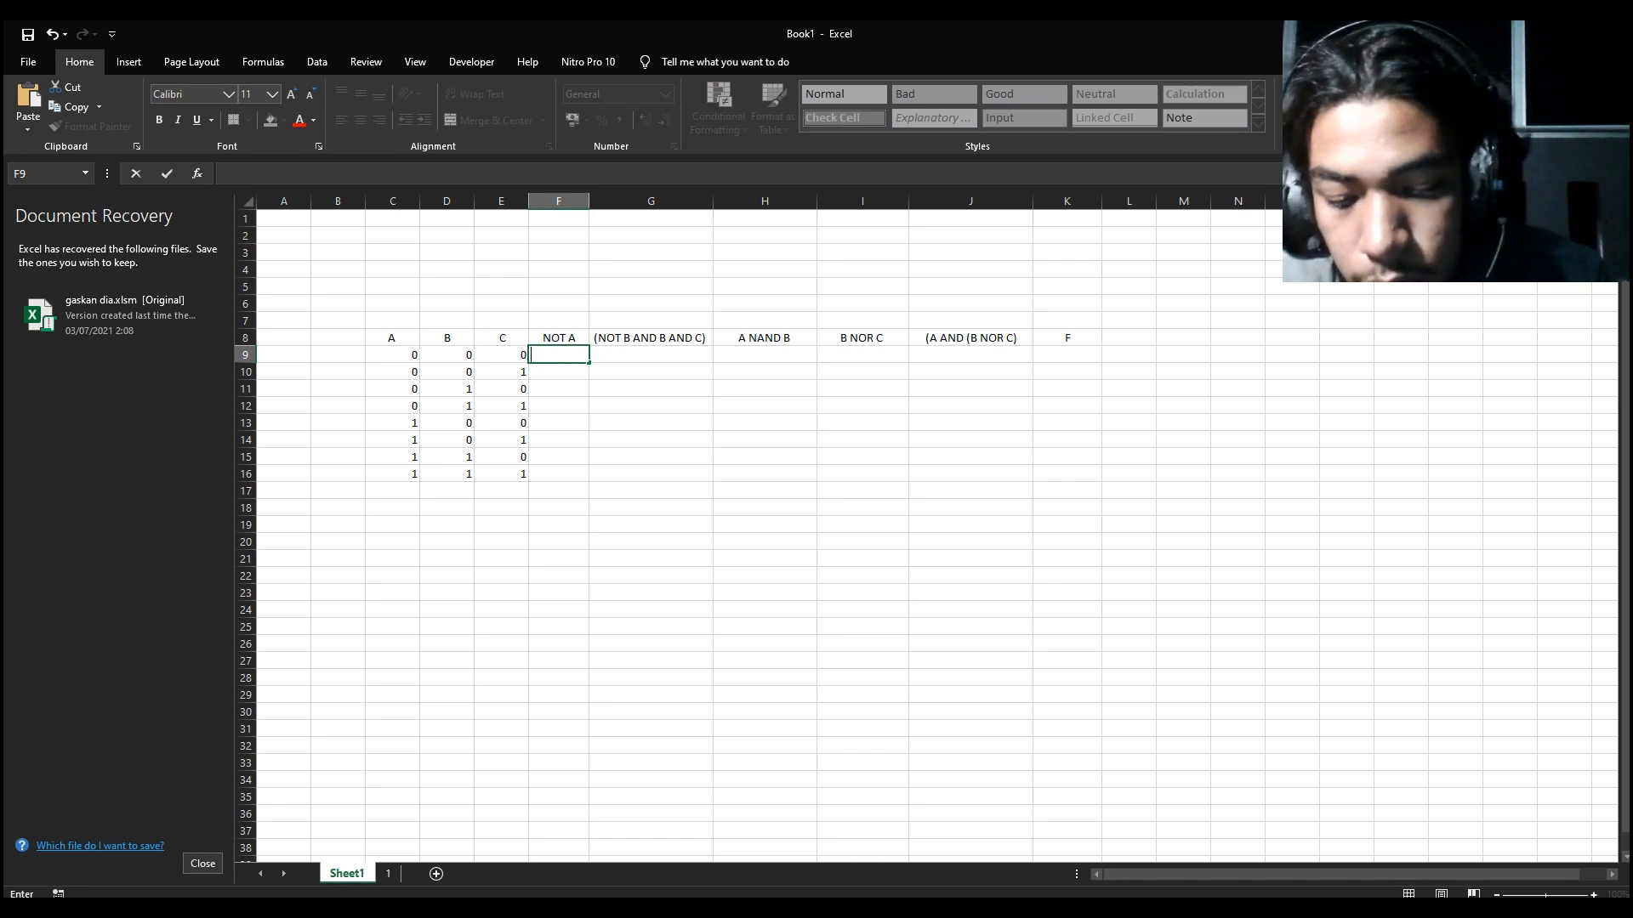
text(1)
key(Return)
text(1)
key(Return)
text(1)
key(Return)
text(1)
key(Return)
text(0)
key(Return)
text(0)
key(Return)
text(0)
key(Return)
text(0)
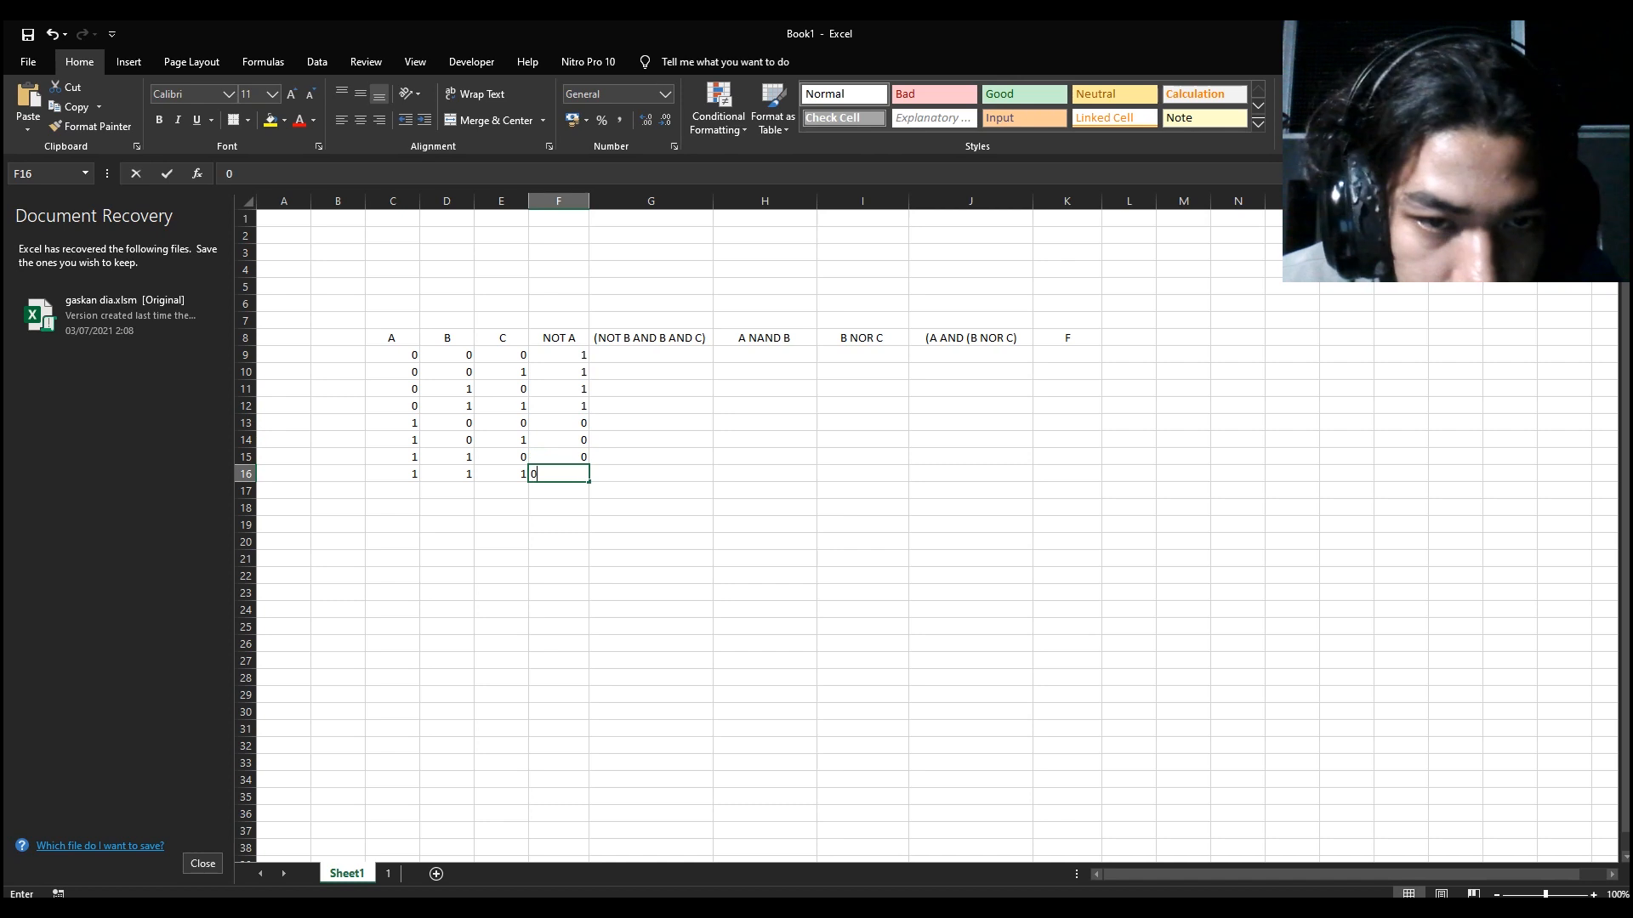
key(Tab)
Correct the header in G8 to (NOT A AND B AND C).
key(Up)
key(Up)
key(Up)
key(Up)
key(Up)
key(Up)
key(Up)
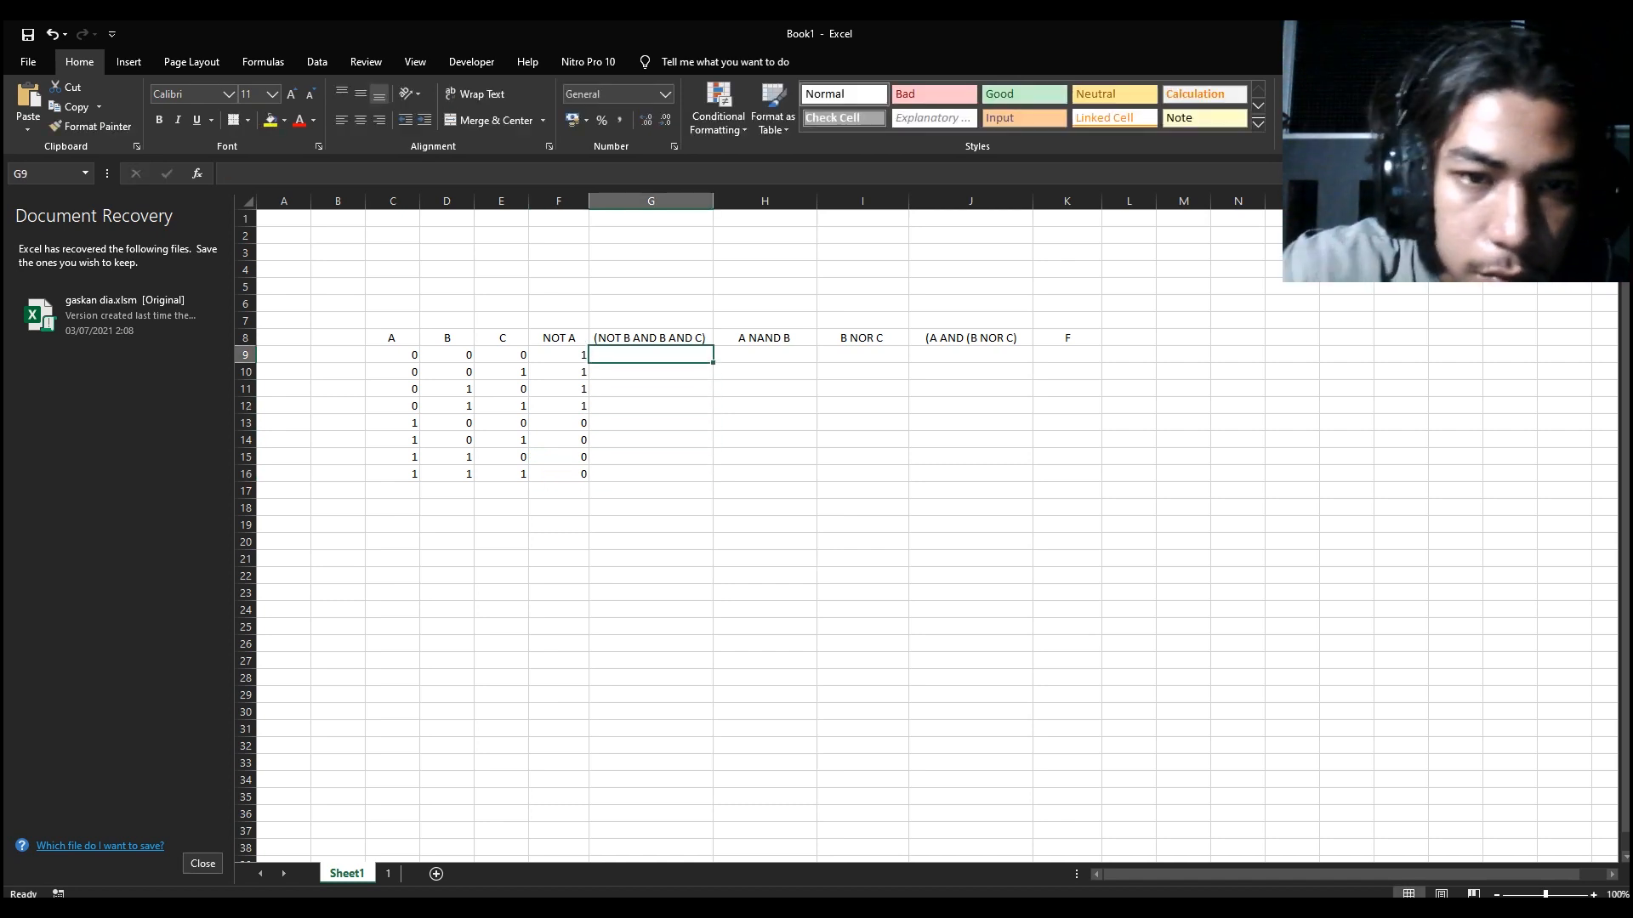
double_click(632, 339)
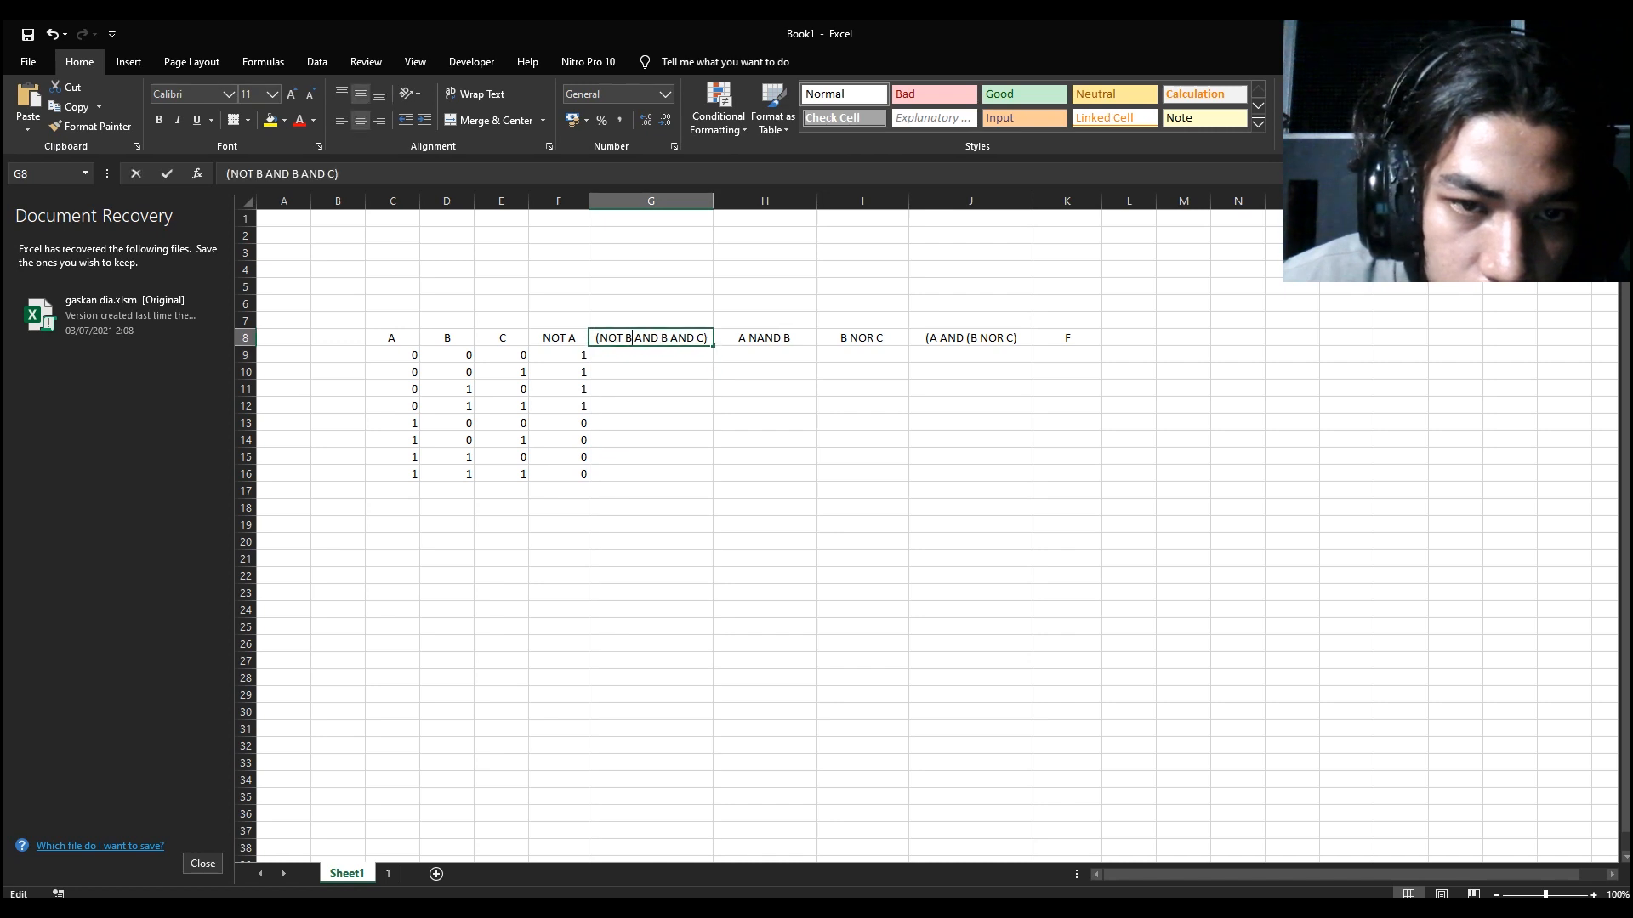
key(BackSpace)
text(A)
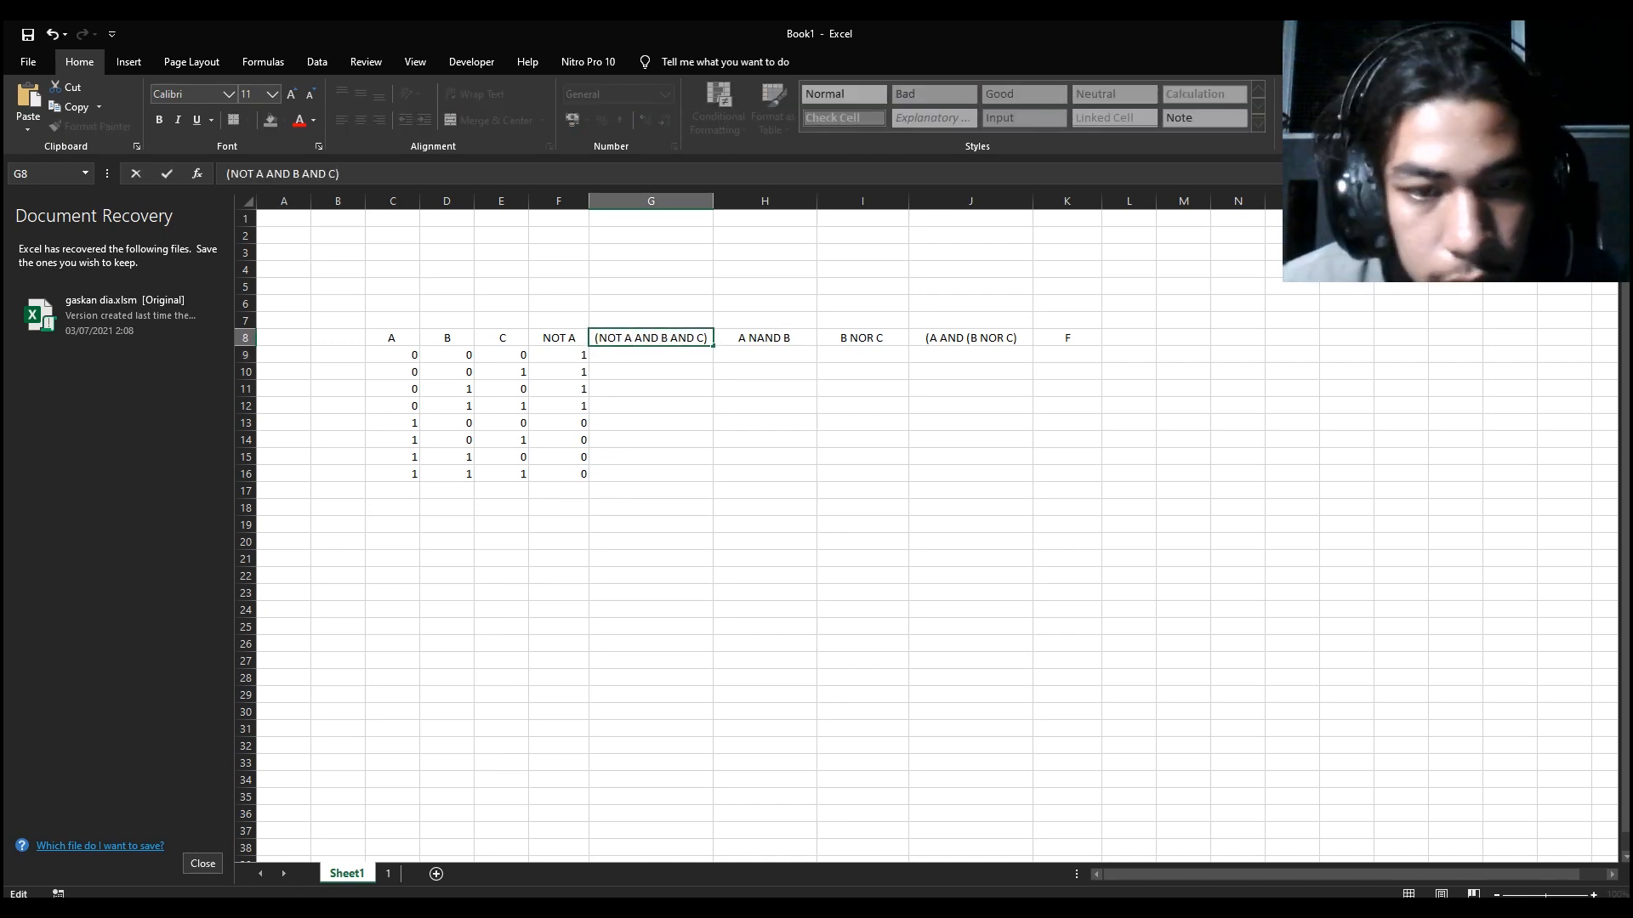
key(Return)
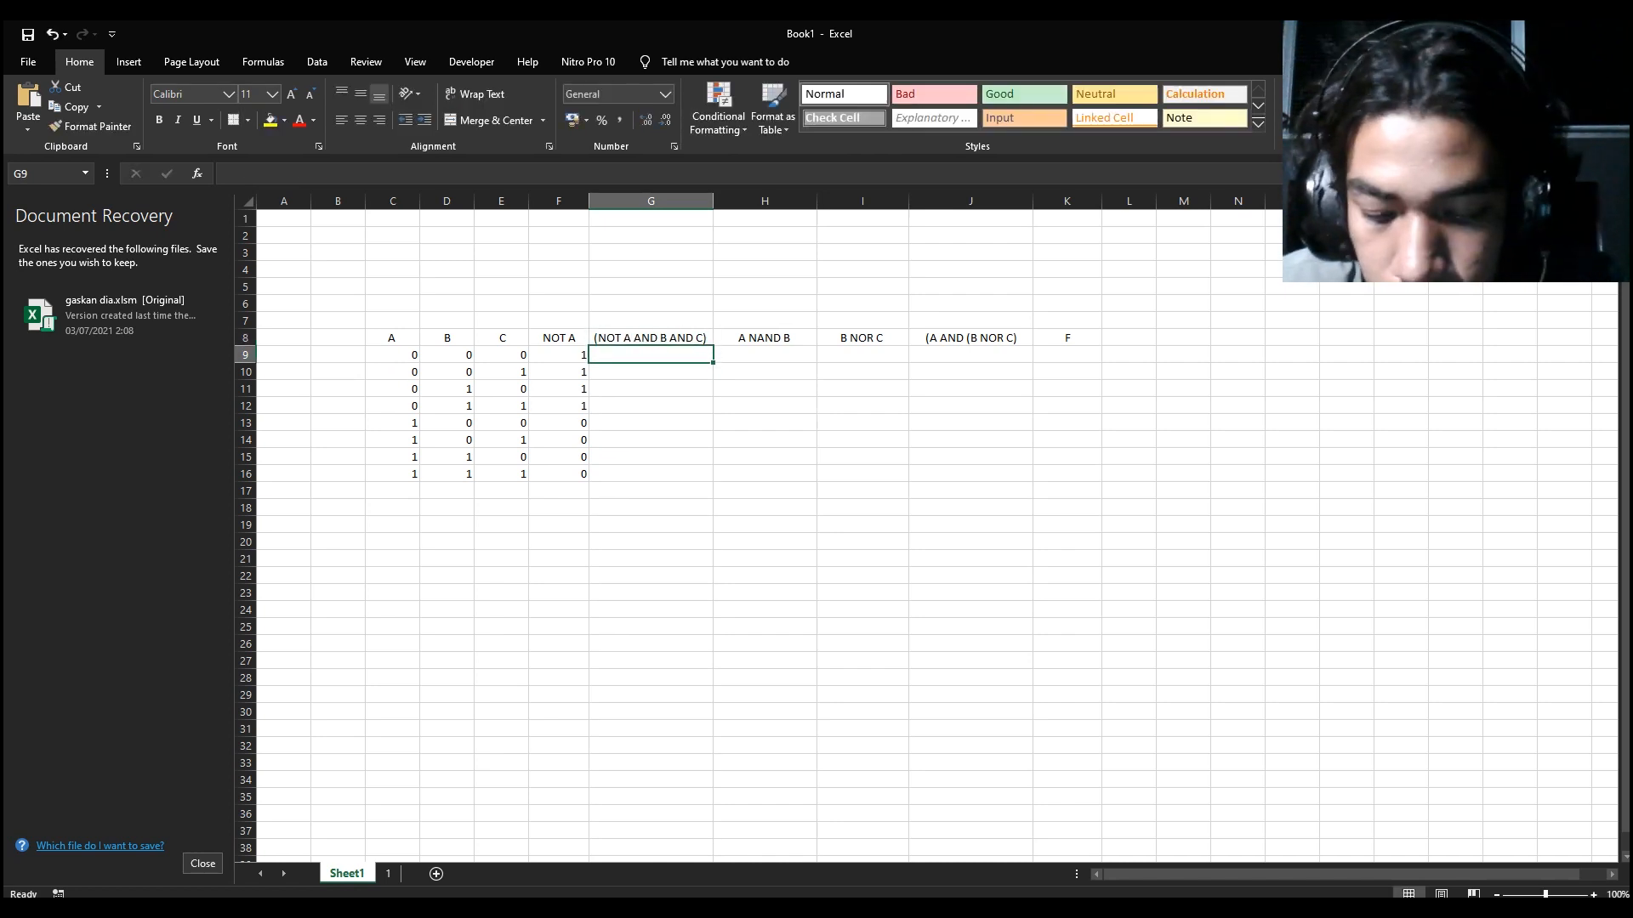
Fill the (NOT A AND B AND C) column (G9:G16) with 0, 0, 0, 1, 0, 0, 0, 0.
text(0)
key(Return)
text(0)
key(Return)
text(0)
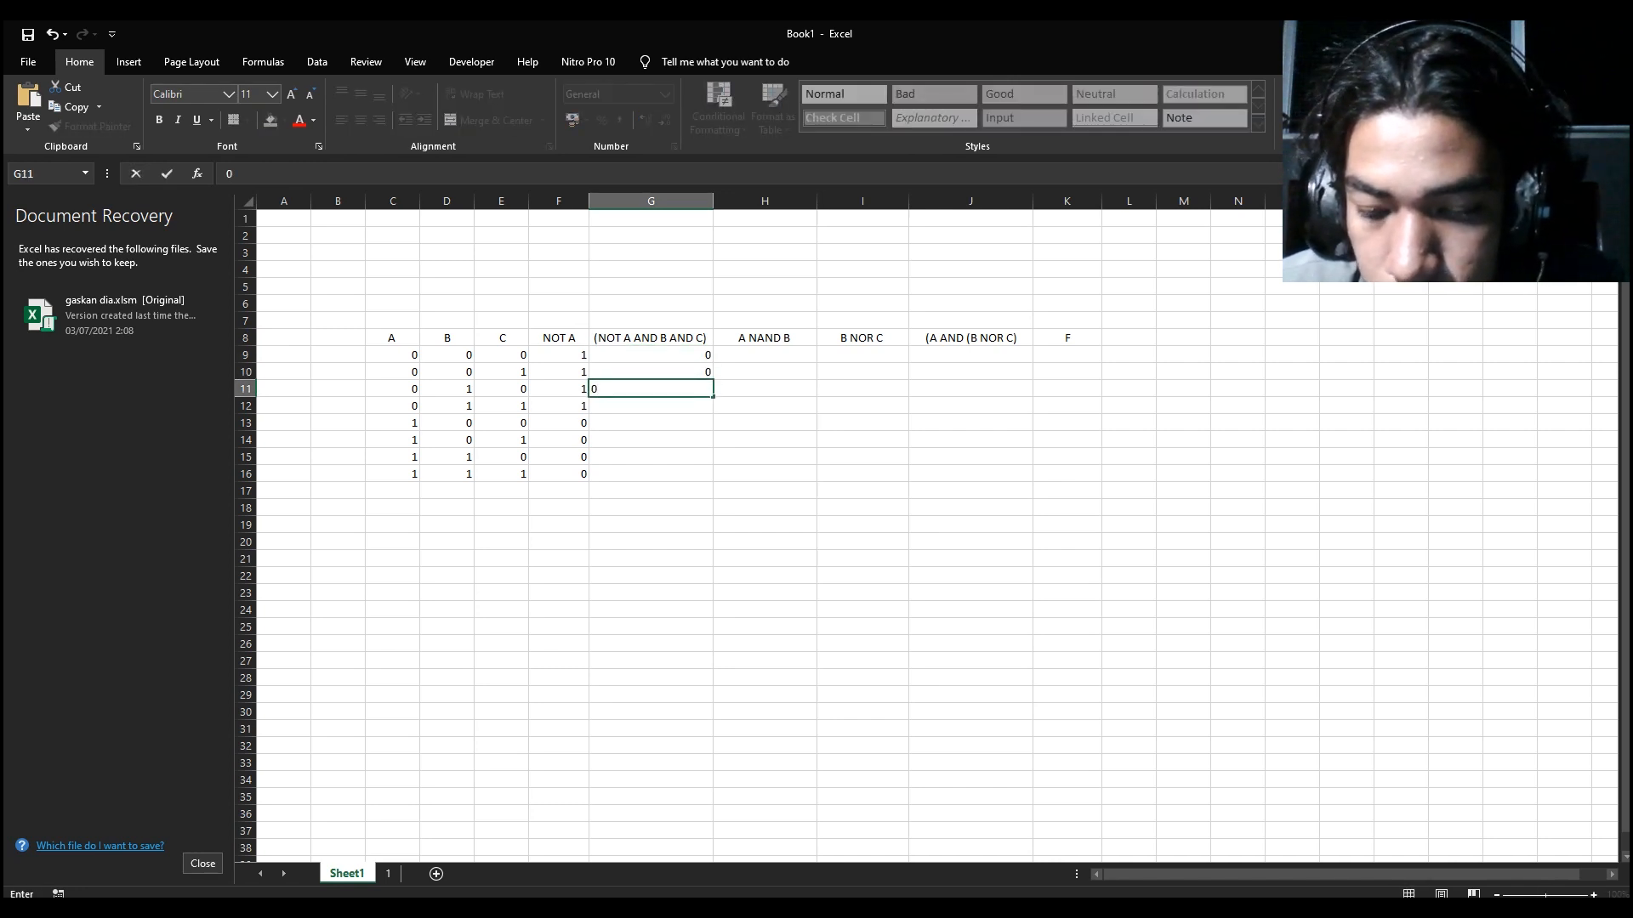
key(Return)
text(1)
key(Return)
text(0)
key(Return)
text(0)
key(Return)
text(0)
key(Return)
text(0)
key(Return)
text(0)
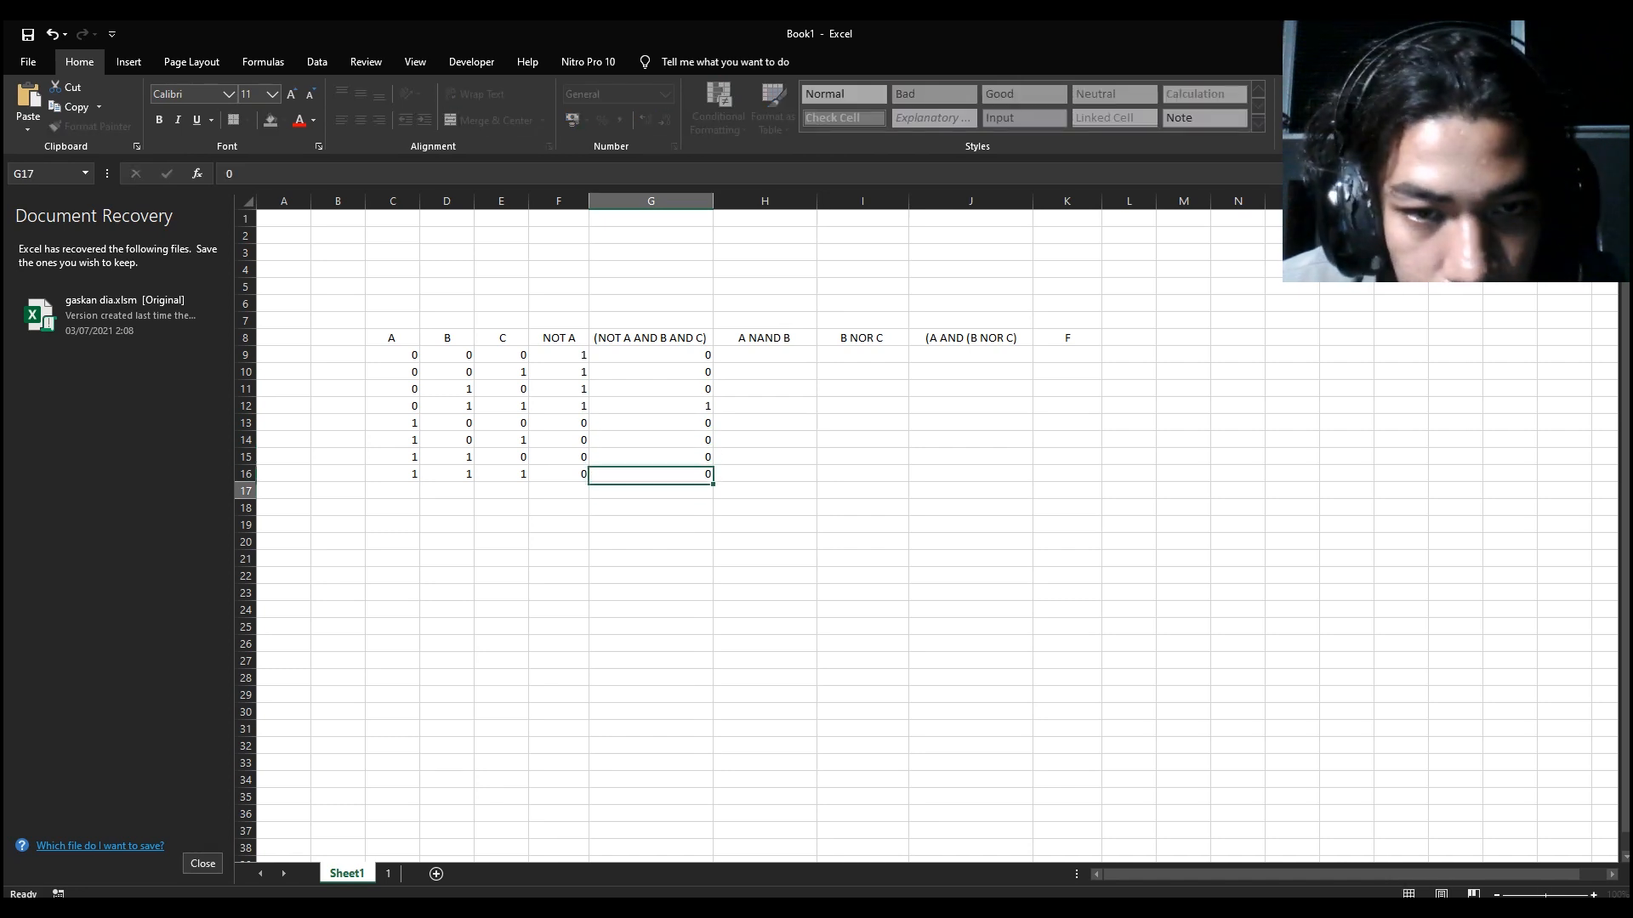
key(Escape)
Fill the A NAND B column (H9:H16) with 1 in the first six rows and 0 in the last two.
key(Up)
key(Up)
key(Up)
key(Up)
key(Up)
key(Up)
key(Up)
key(Up)
key(Right)
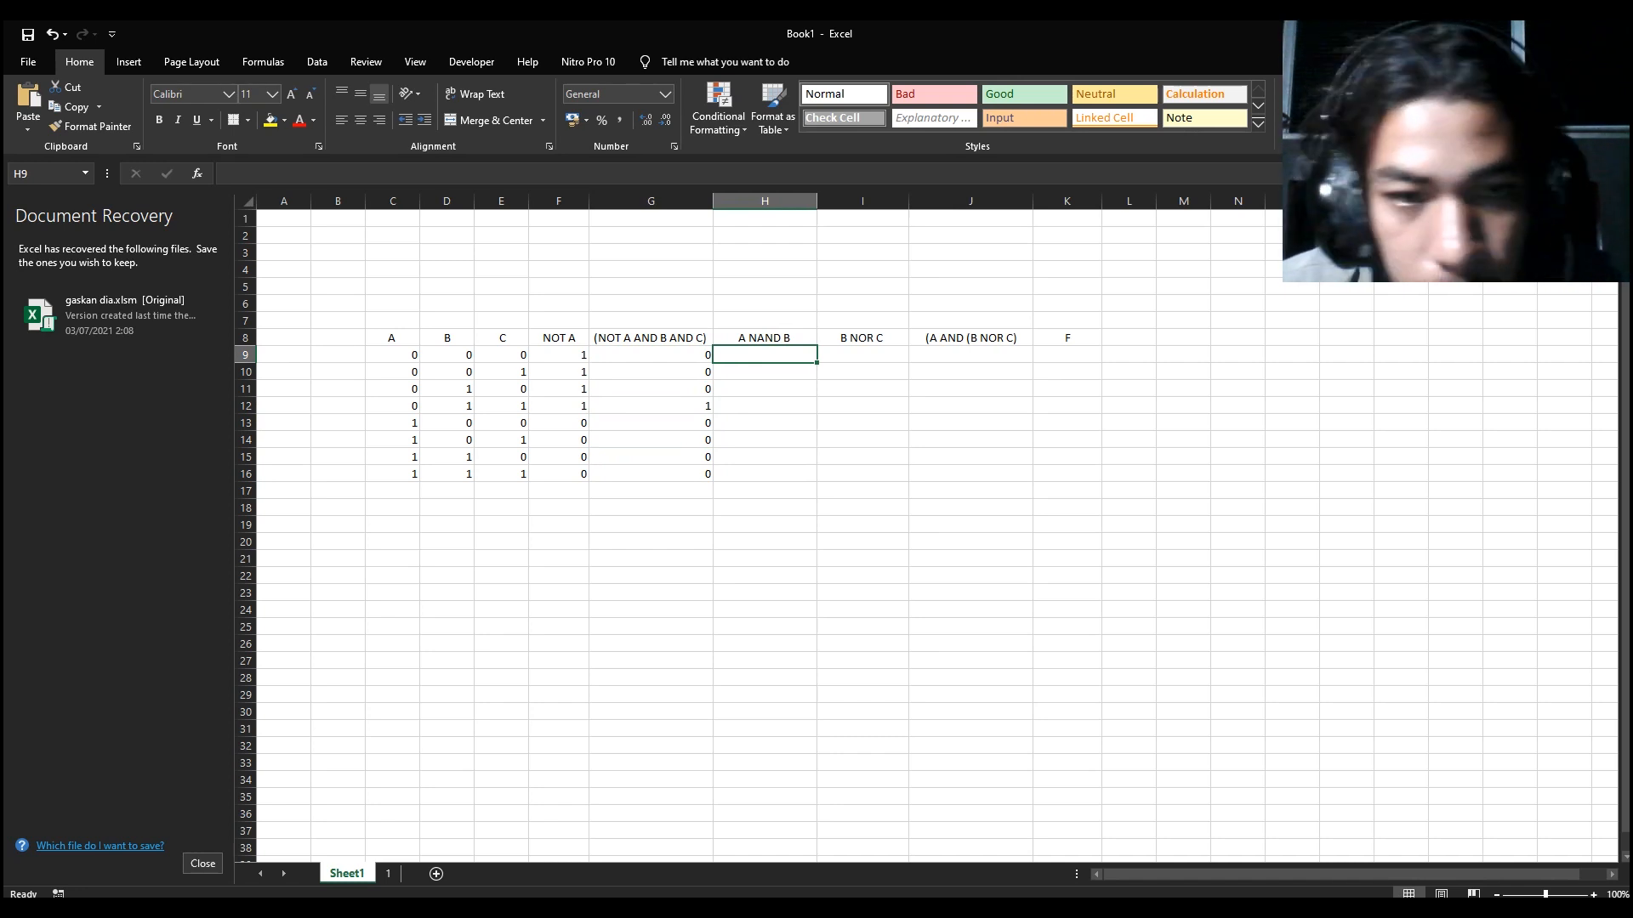
key(Down)
text(1)
key(Up)
text(1)
key(Return)
key(Return)
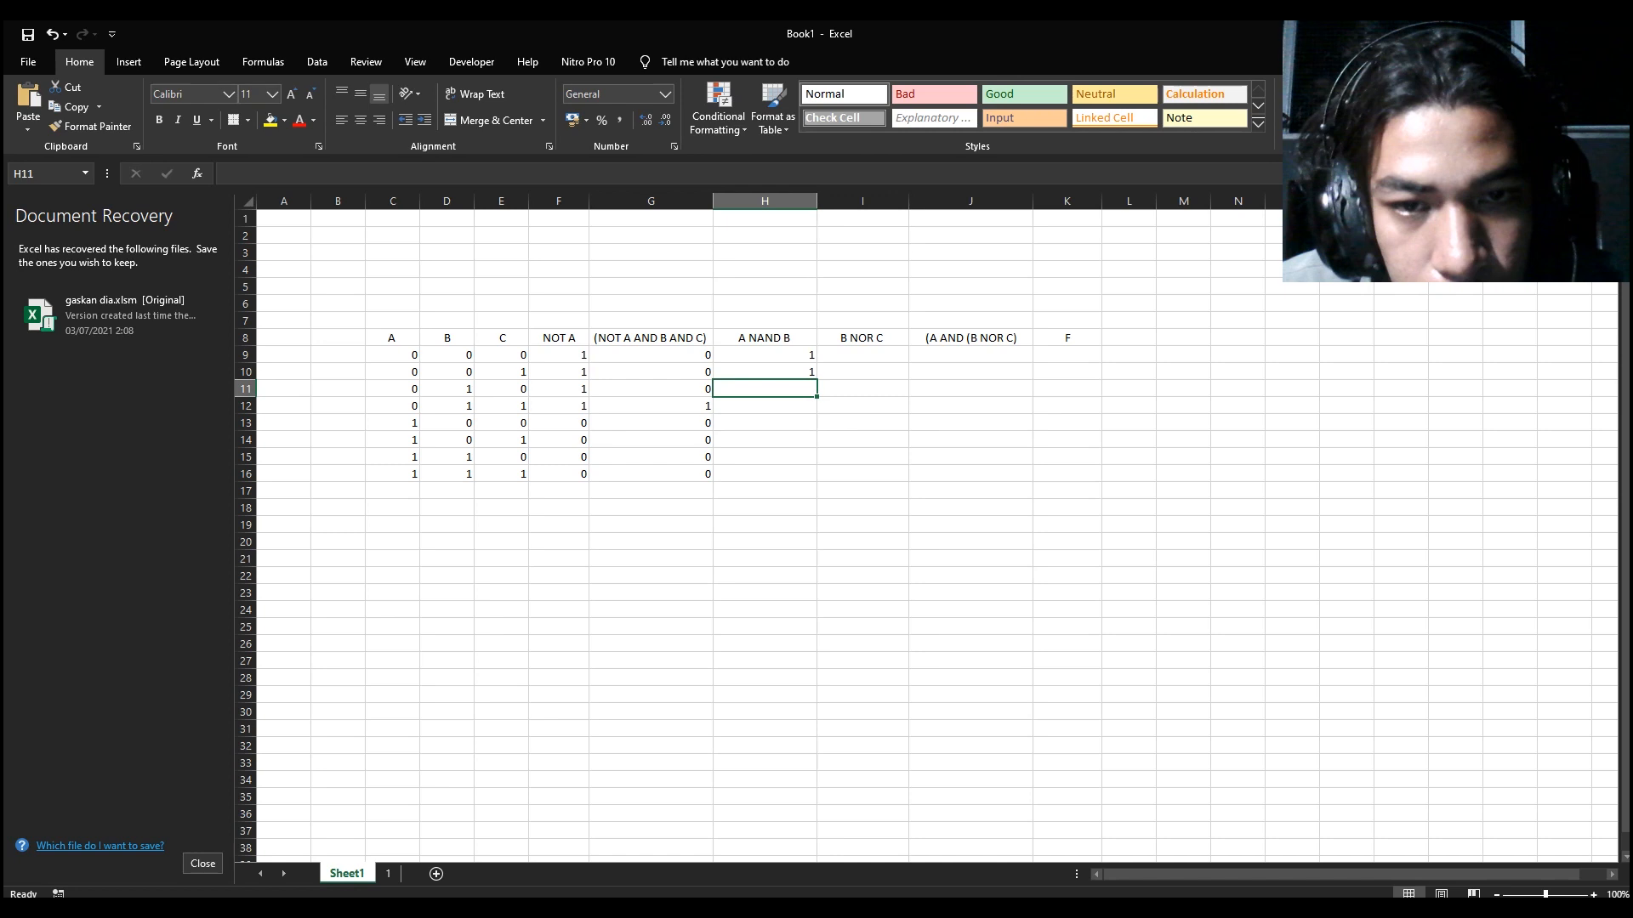
text(1)
key(Return)
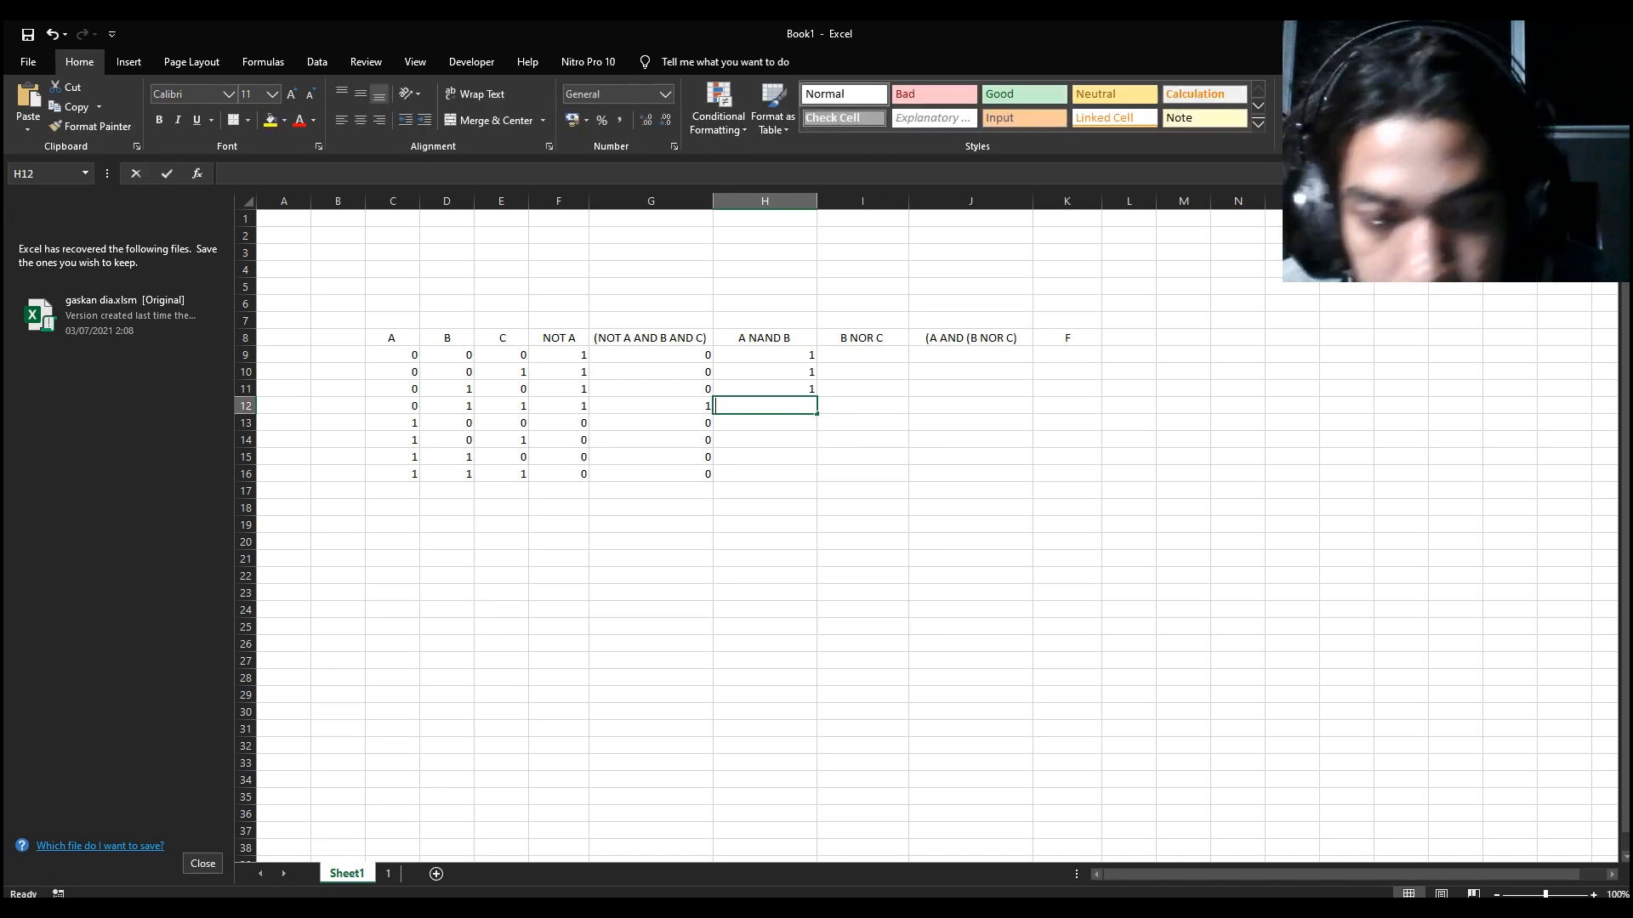
text(1)
key(Return)
text(1)
key(Return)
text(1)
key(Return)
text(0)
key(Return)
text(0)
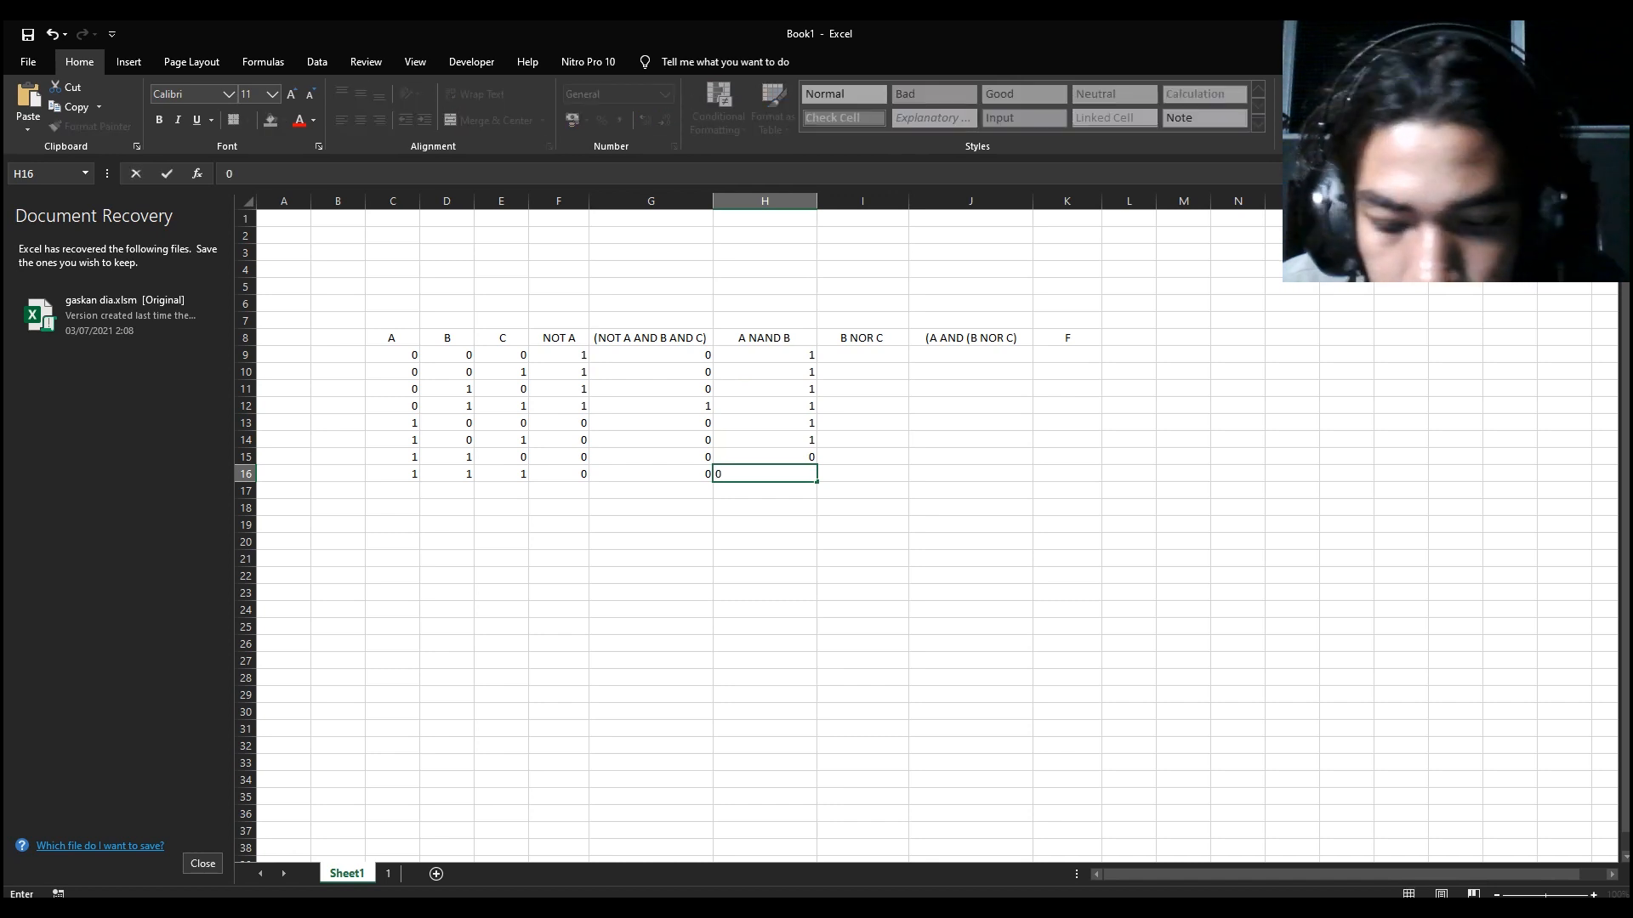
key(Right)
Fill the B NOR C column (I9:I16) with 1, 0, 0, 0, 1, 0, 0, 0.
key(Up)
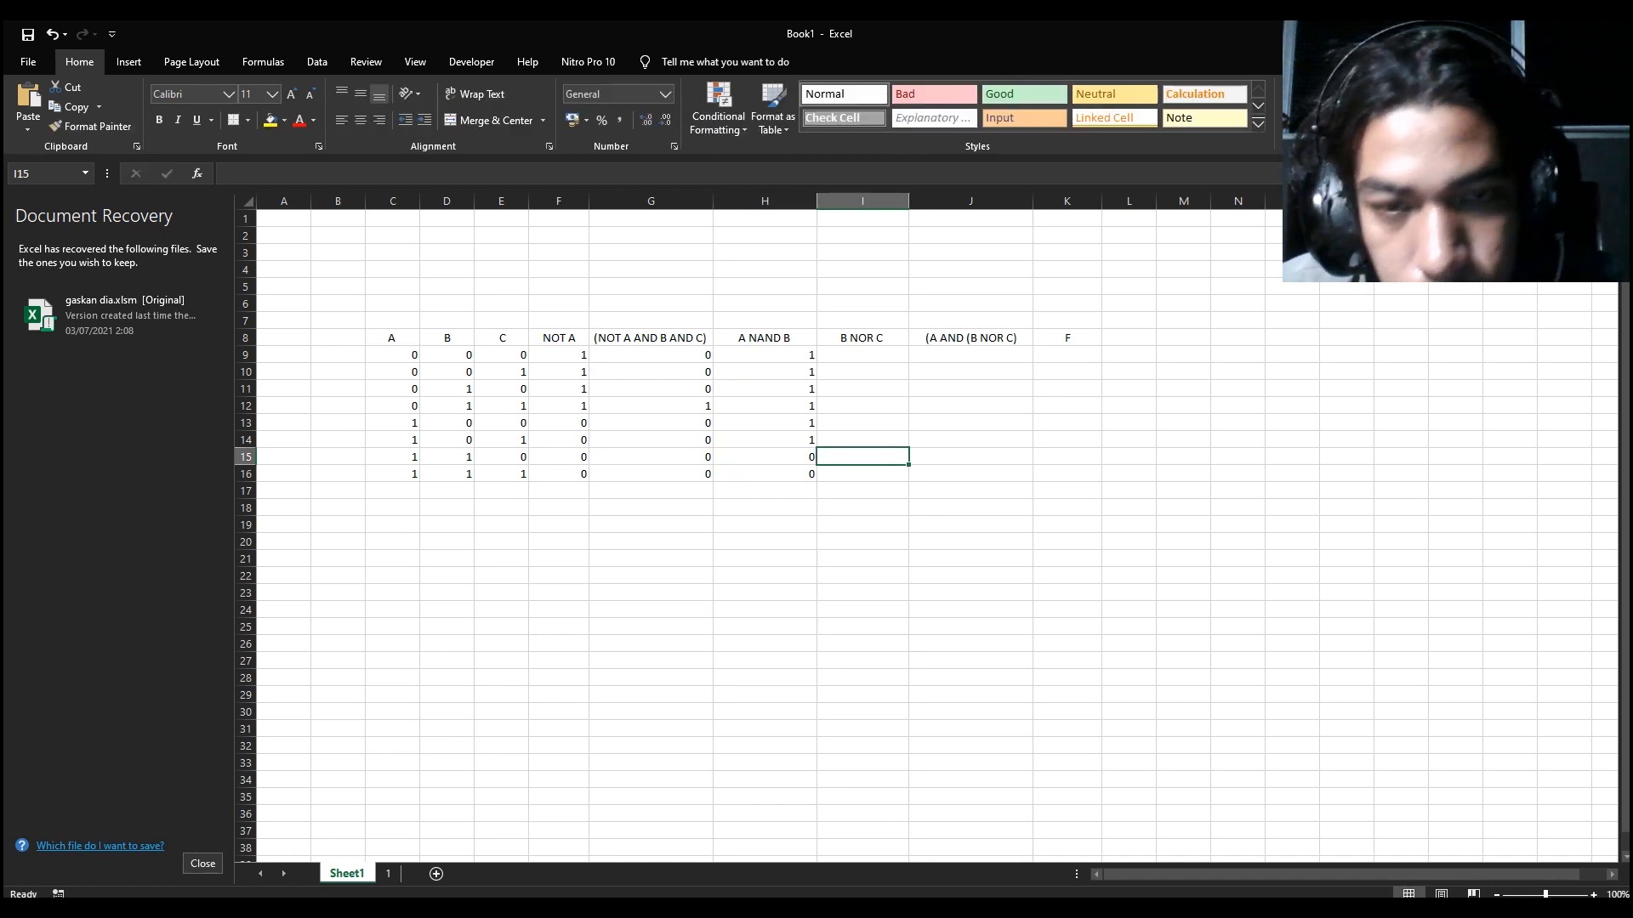
key(Up)
key(Up)
key(Up)
key(Up)
key(Up)
key(Up)
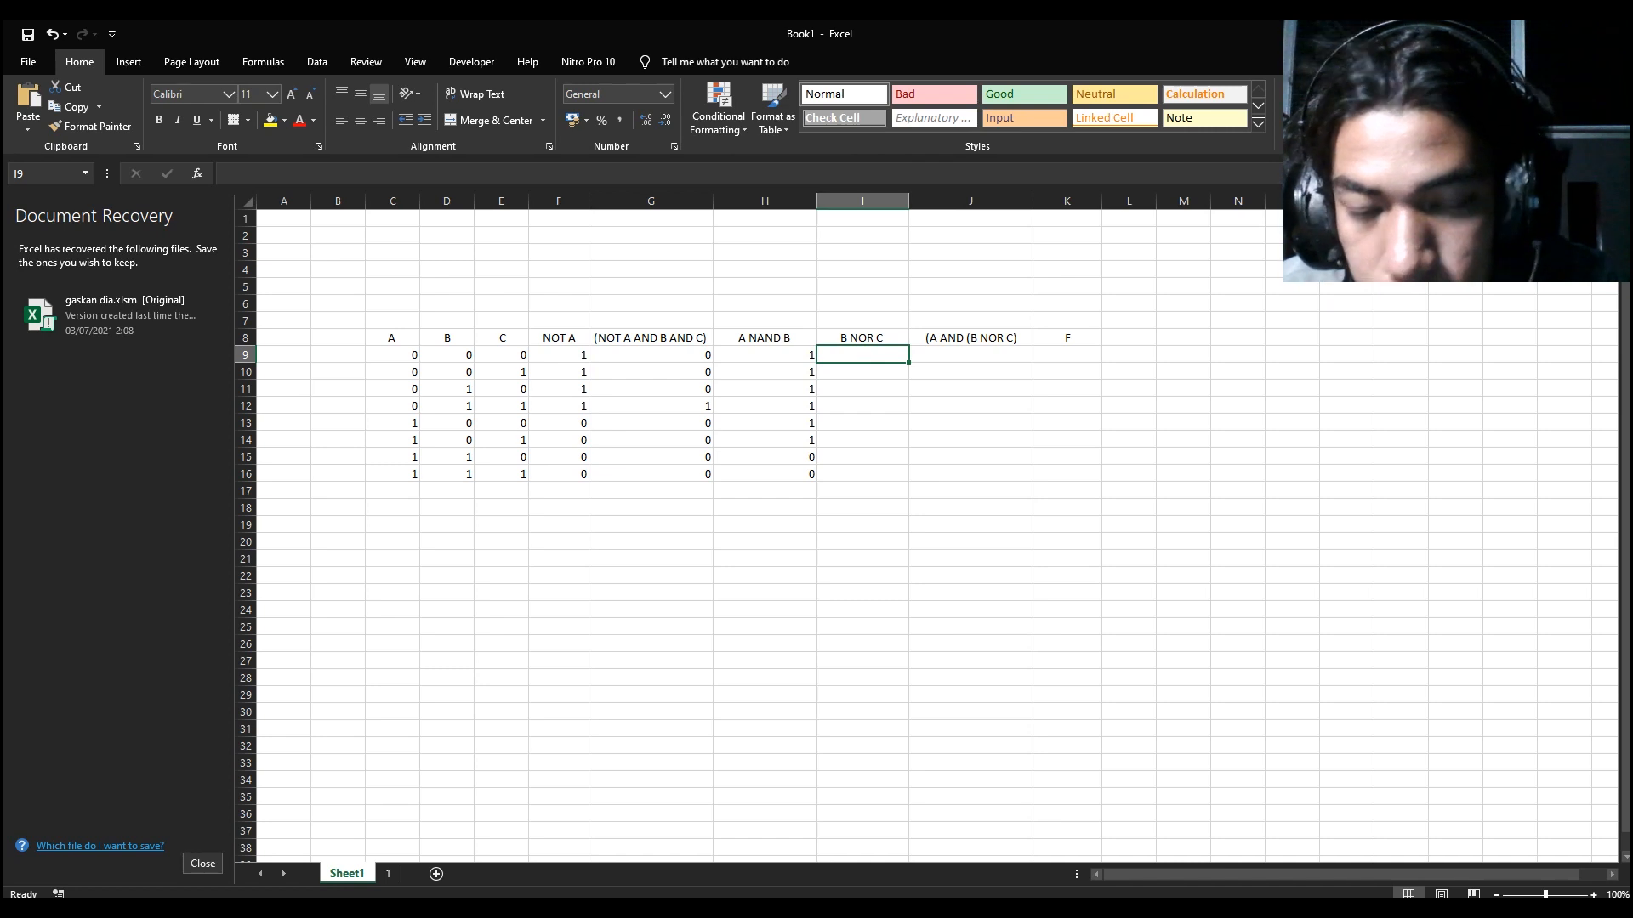
text(1)
key(Return)
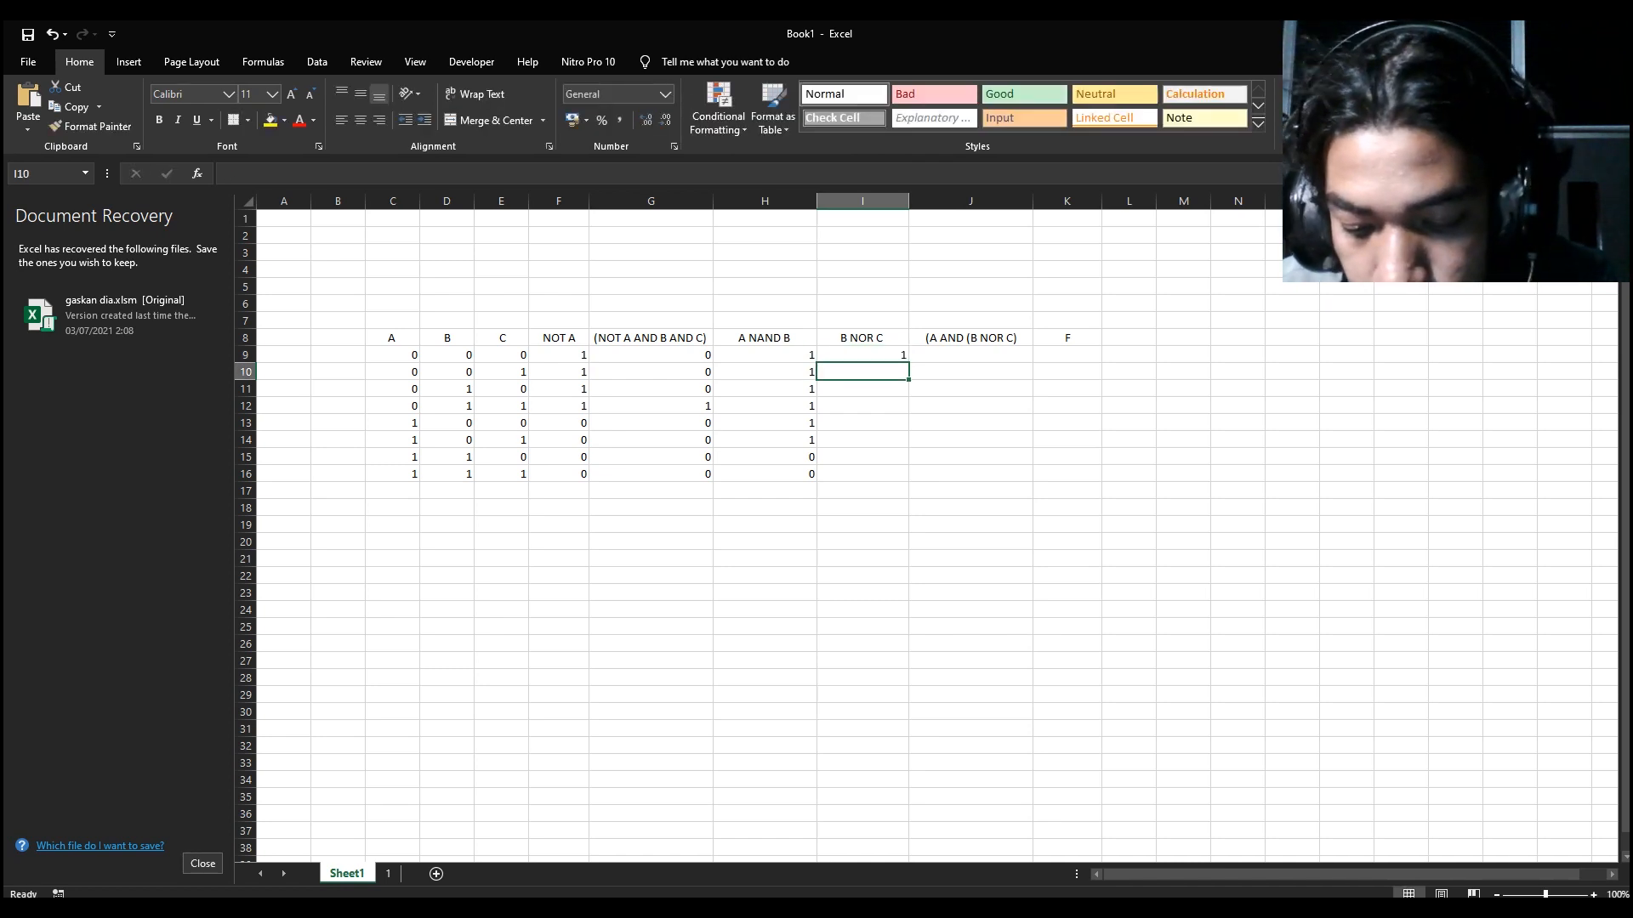
text(0)
key(Return)
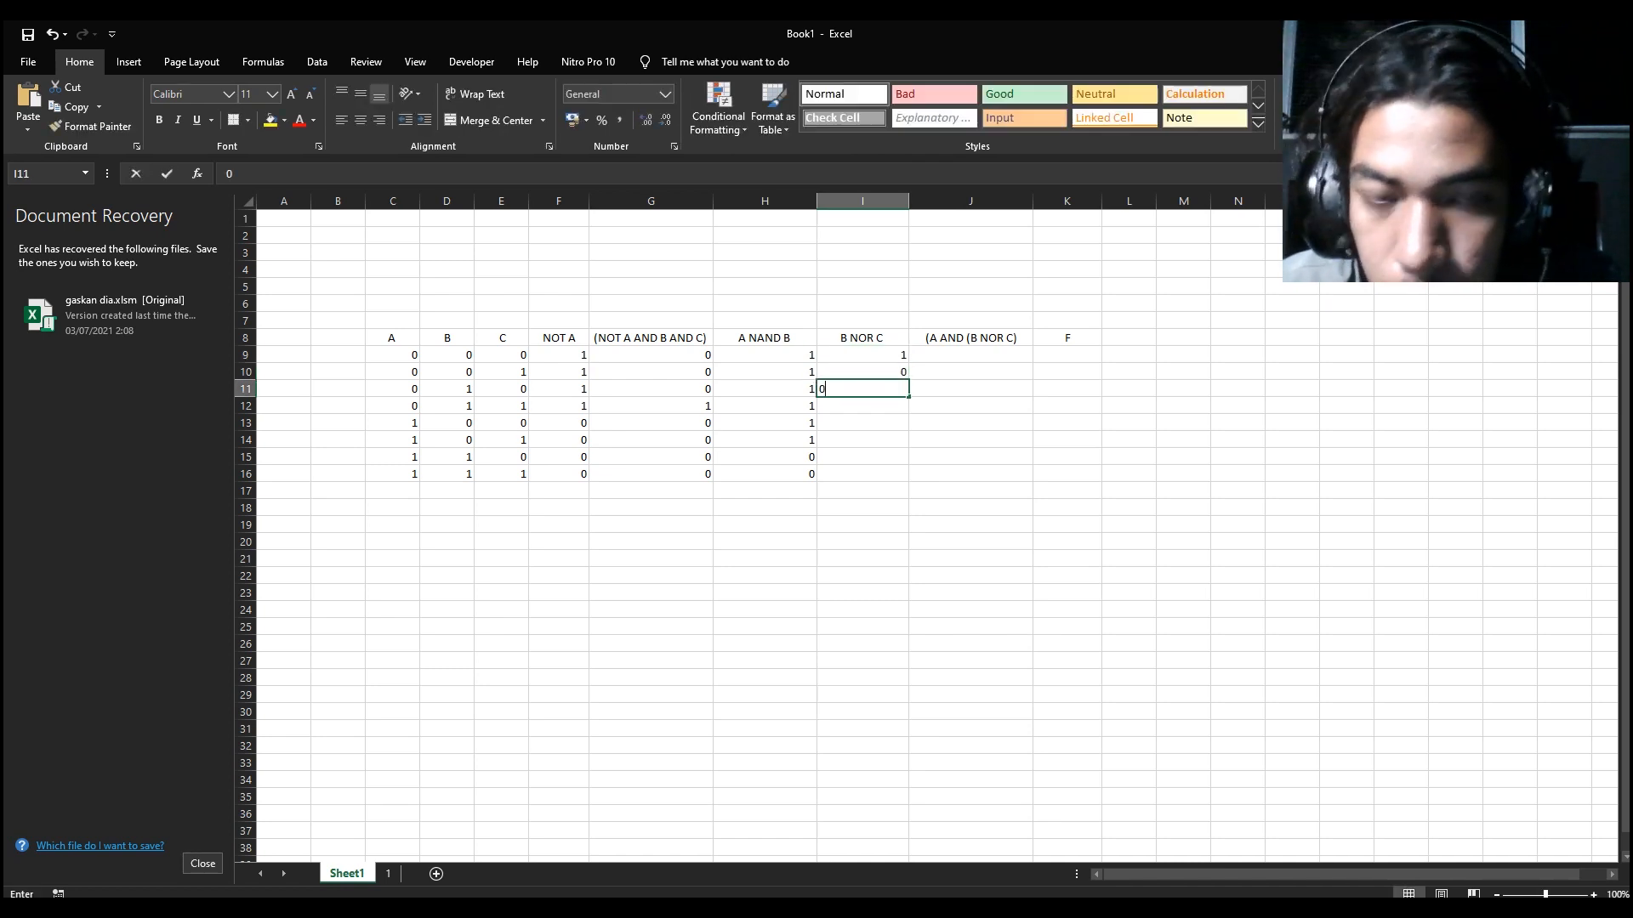
text(0)
key(Return)
text(0)
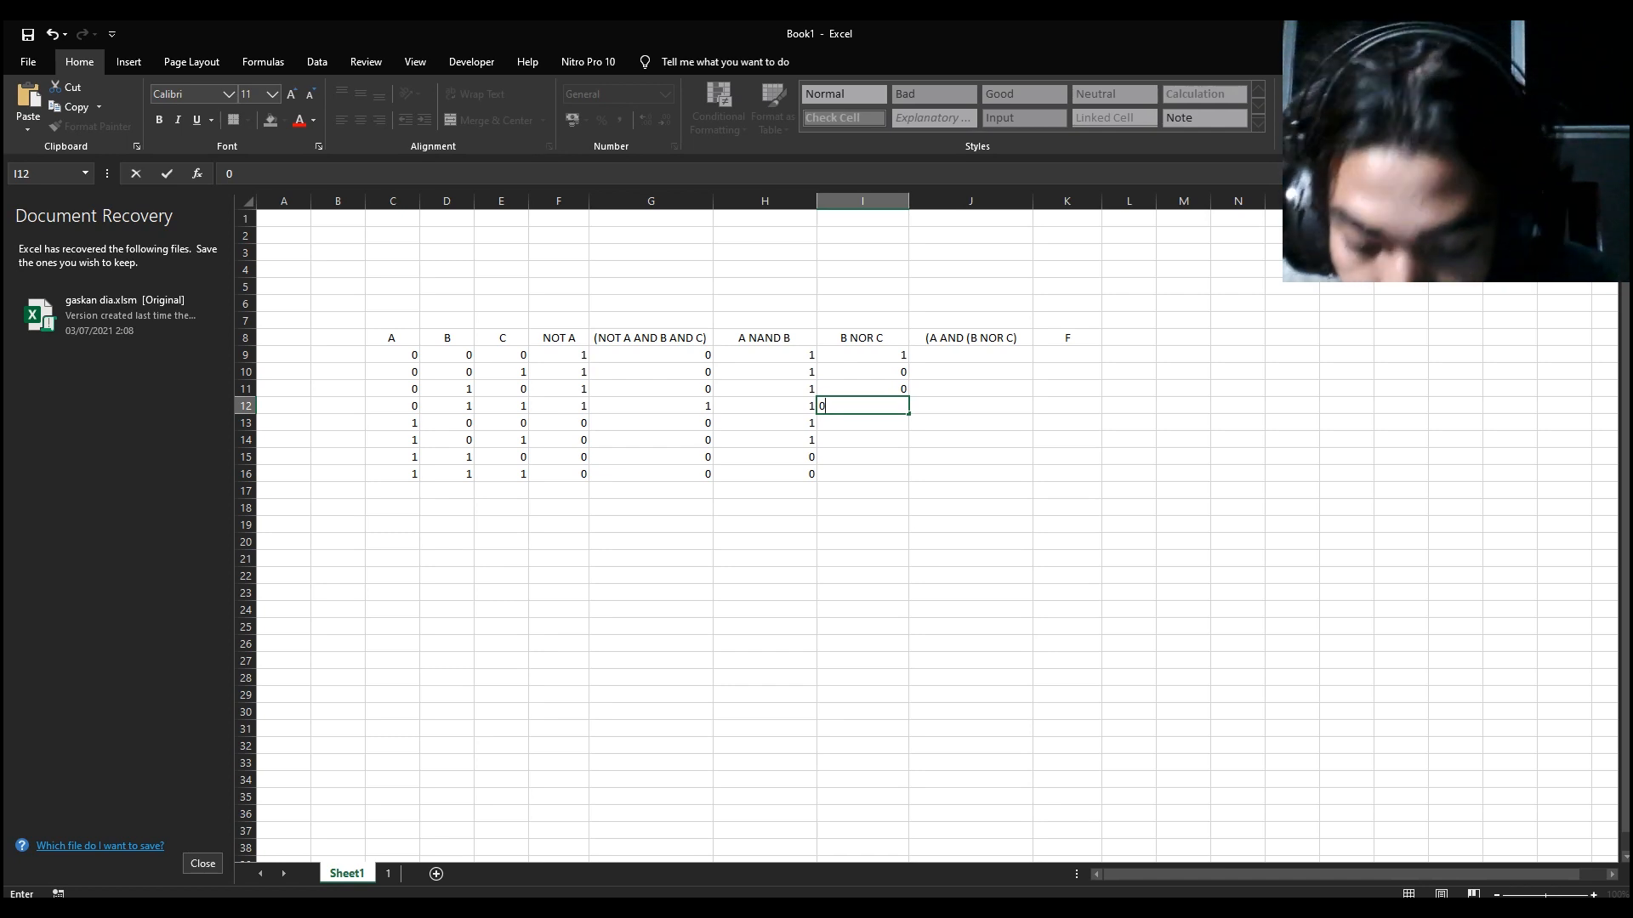
key(Return)
text(1)
key(Return)
text(0)
key(Return)
text(0)
key(Return)
text(0)
key(Right)
Fill the (A AND (B NOR C) column (J9:J16) with 0, 0, 0, 0, 1, 0, 0, 0.
key(Up)
key(Up)
key(Up)
key(Up)
key(Up)
key(Up)
key(Up)
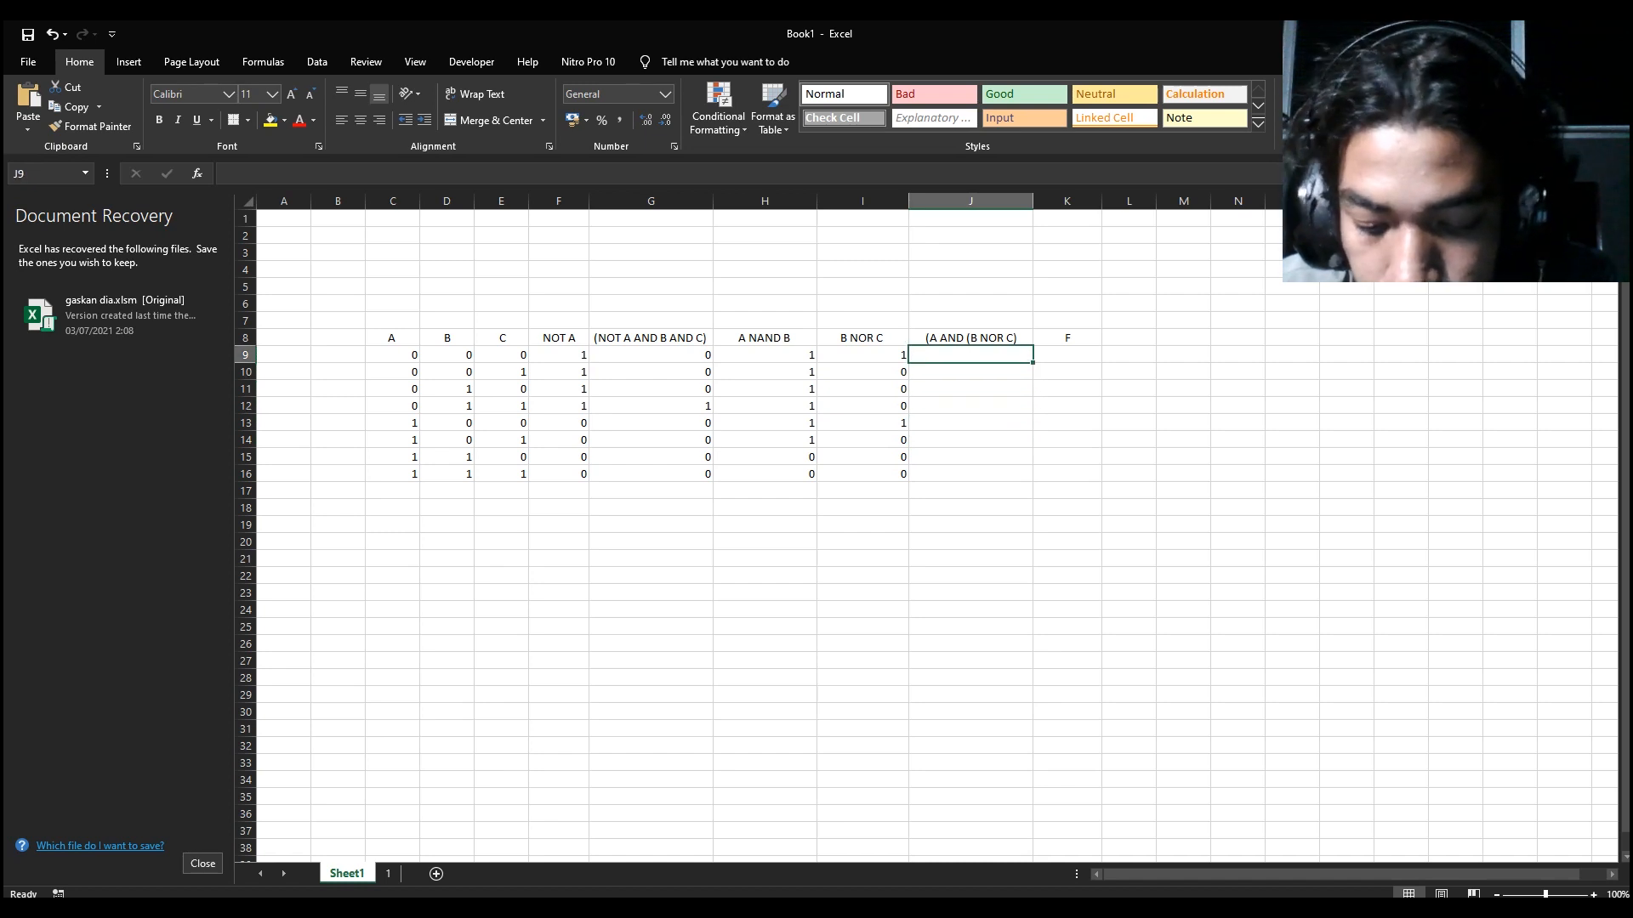
text(0)
key(Return)
text(0)
key(Return)
text(0)
key(Return)
text(0)
key(Return)
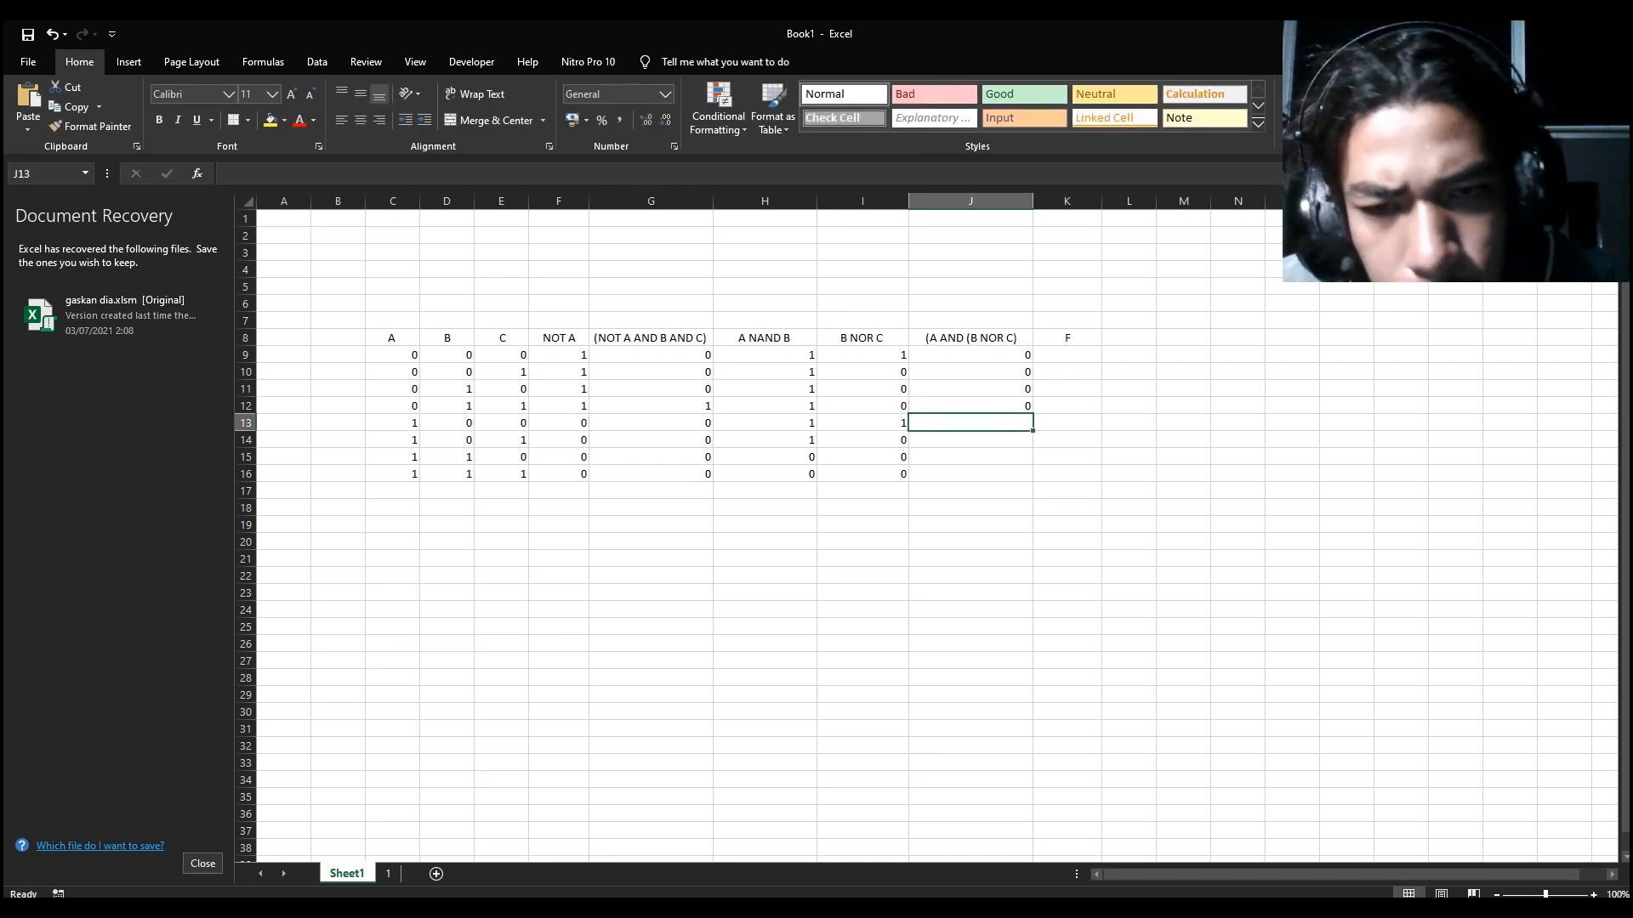
text(1)
key(Return)
text(0)
key(Return)
text(0)
key(Return)
text(0)
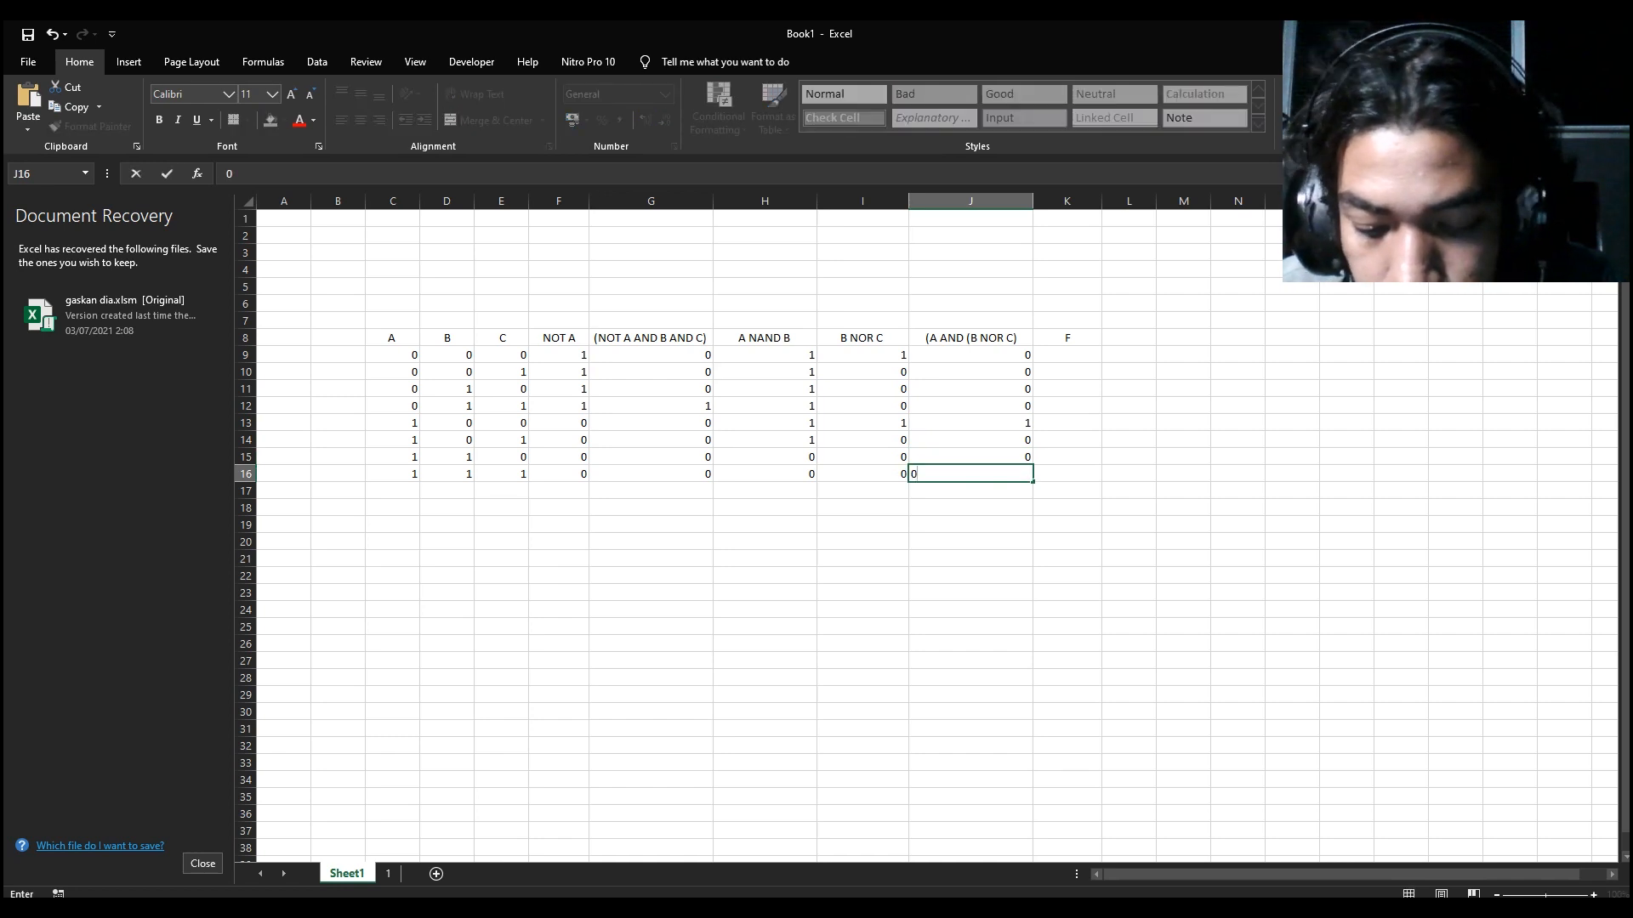
key(Tab)
Fill the F column (K9:K16) with 1, 1, 1, 0, 0, 1, 0, 1.
key(Up)
key(Up)
key(Up)
key(Up)
key(Up)
key(Up)
key(Up)
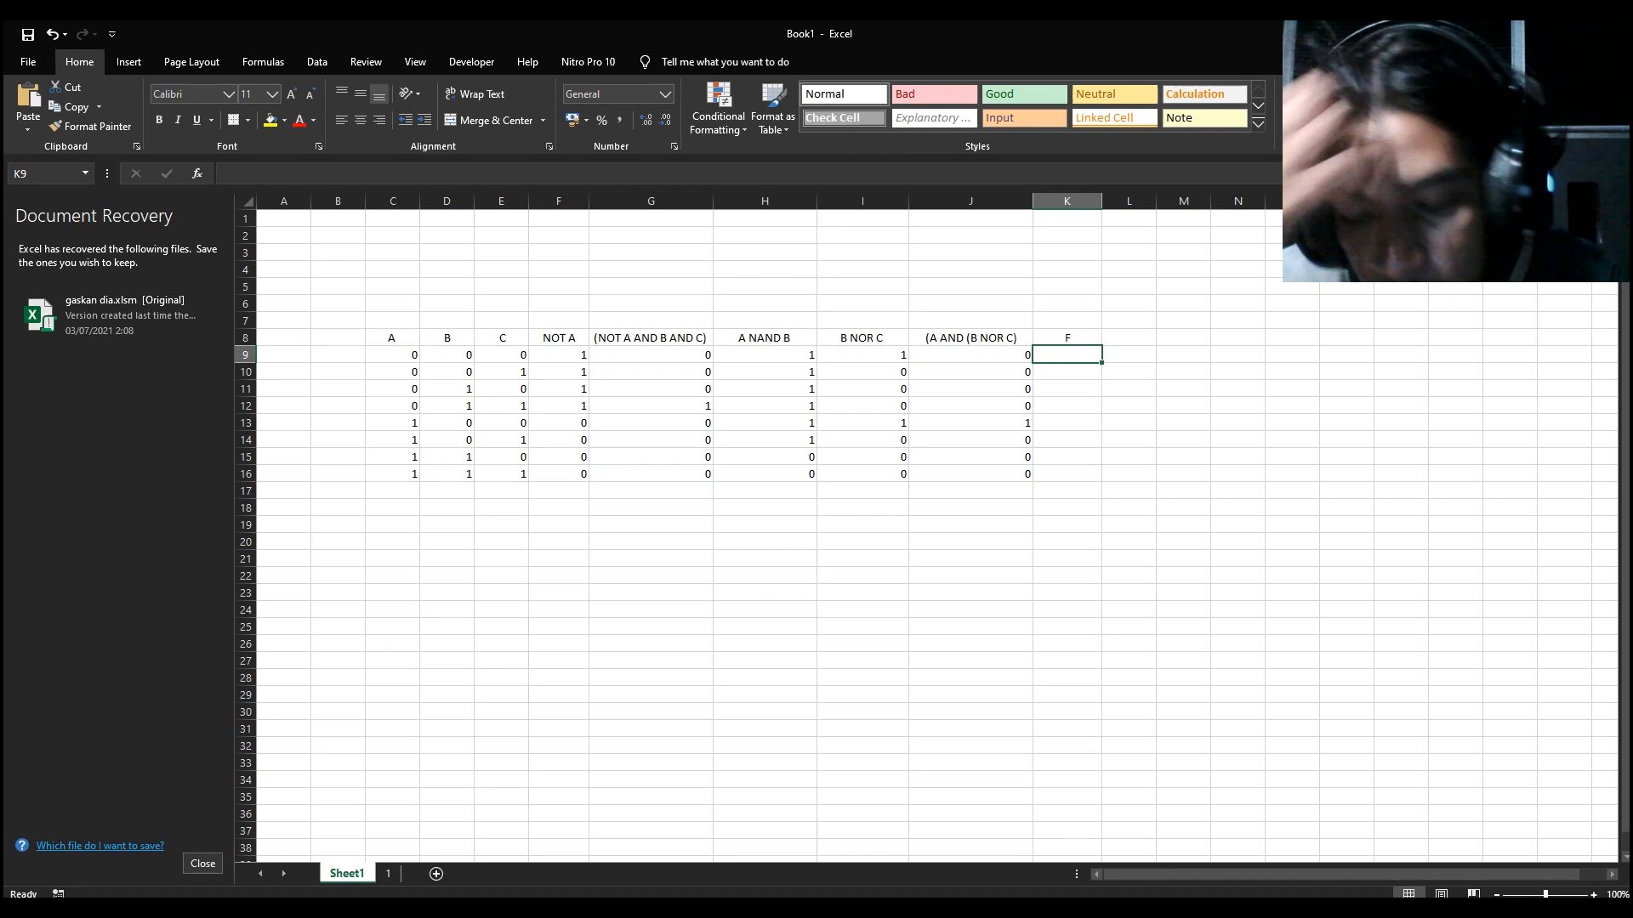
text(1)
key(Return)
text(1)
key(Return)
text(1)
key(Return)
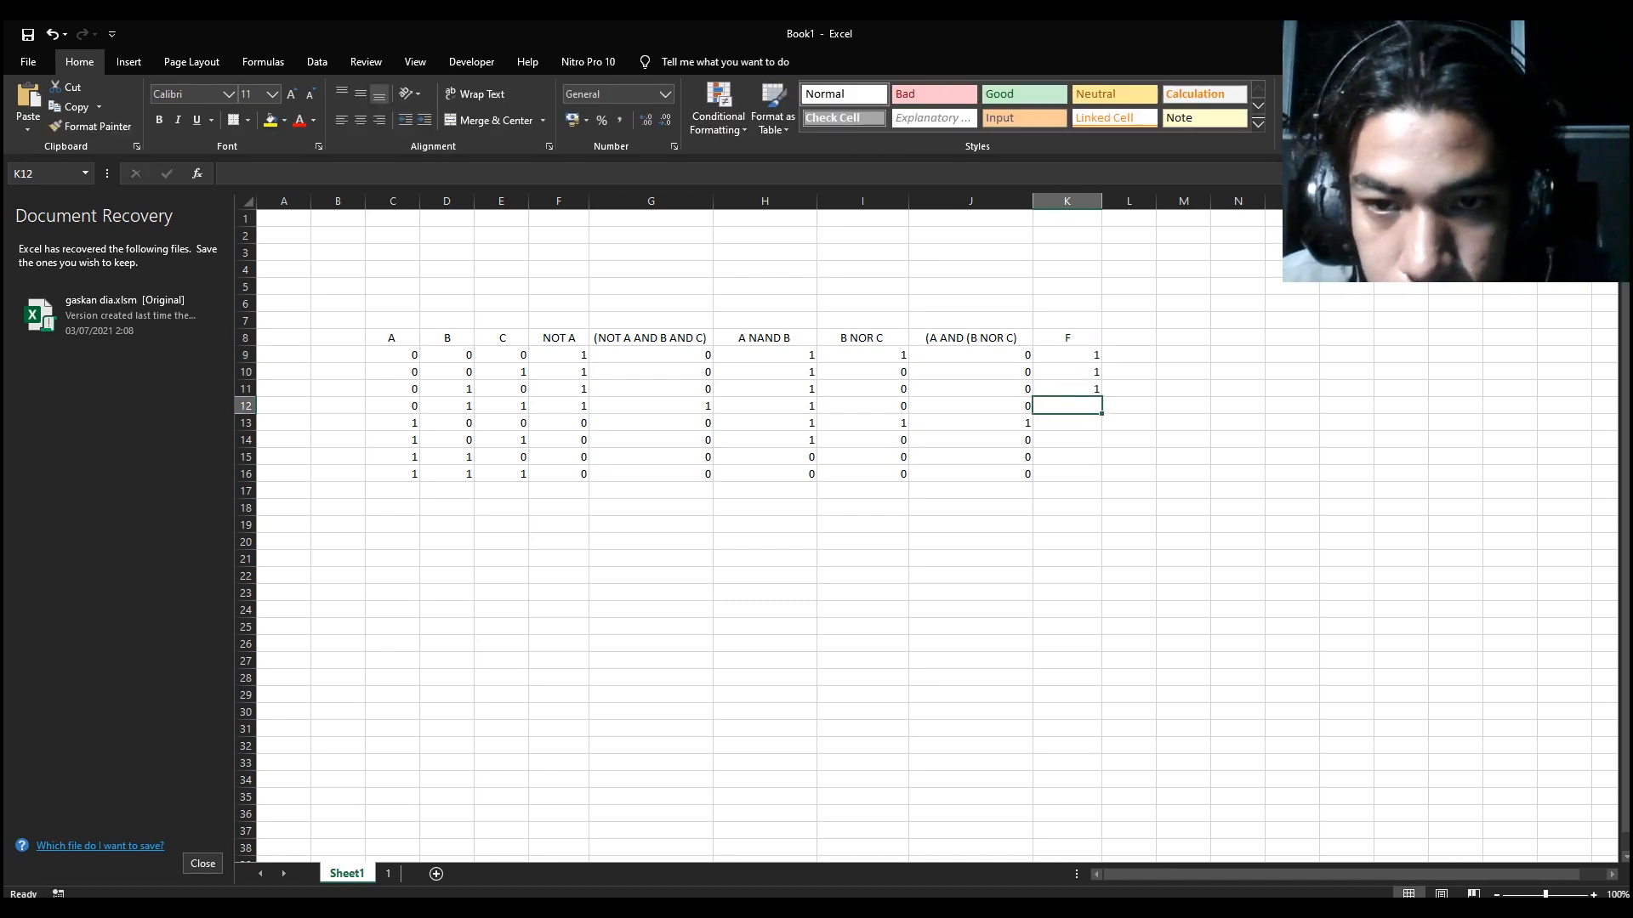
text(0)
key(Return)
text(0)
key(Return)
text(1)
key(Return)
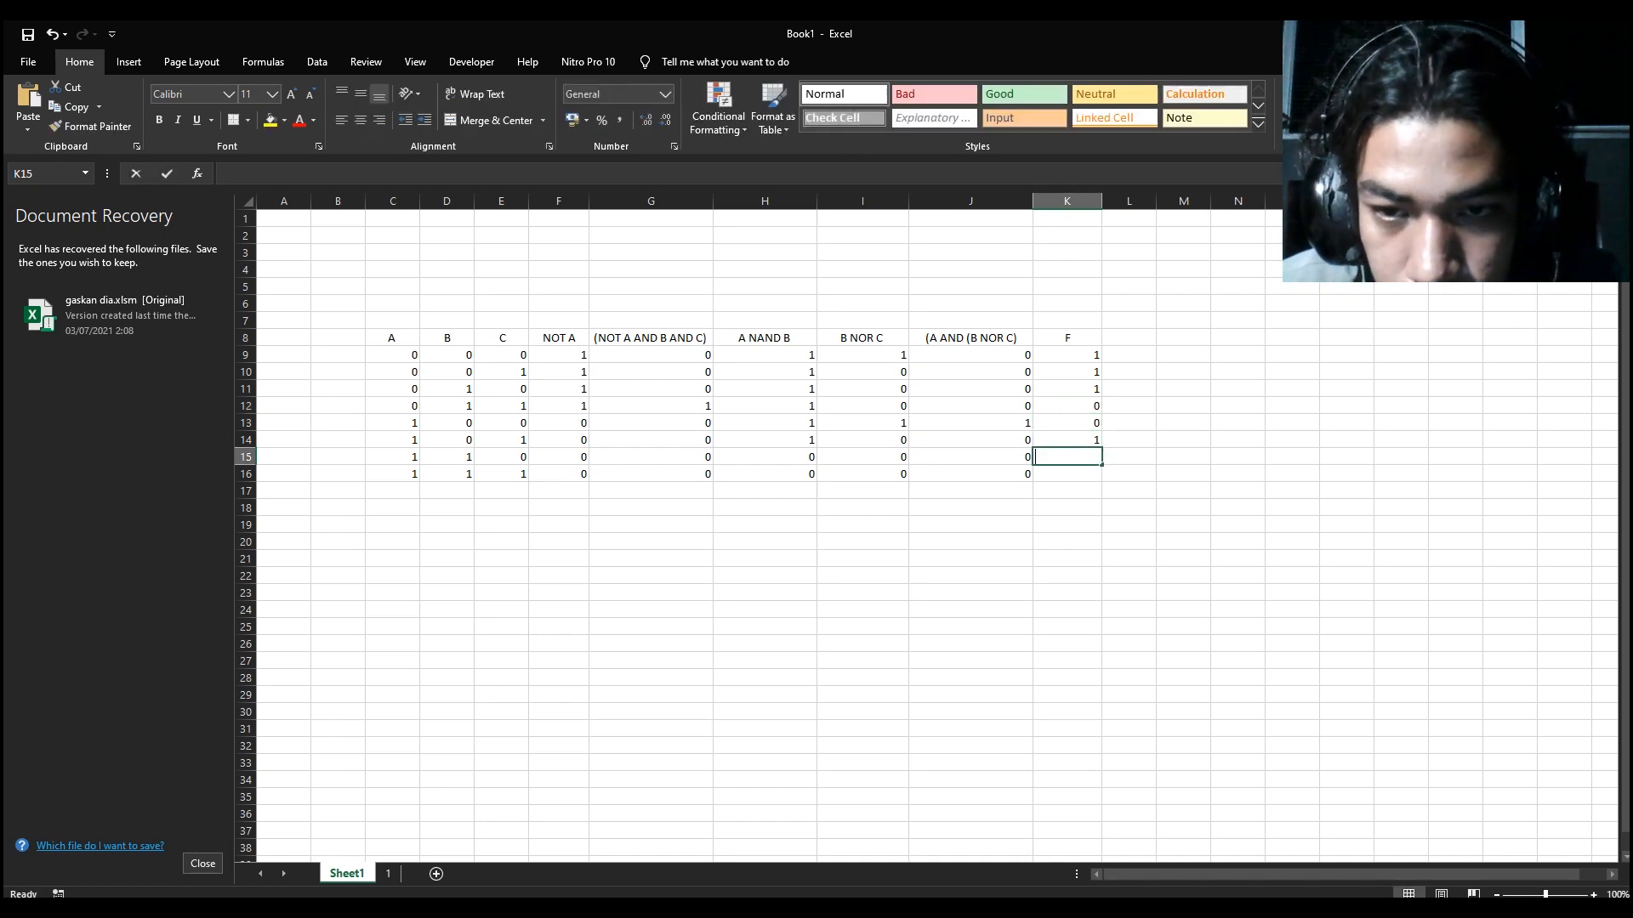
text(0)
key(Return)
text(1)
key(Return)
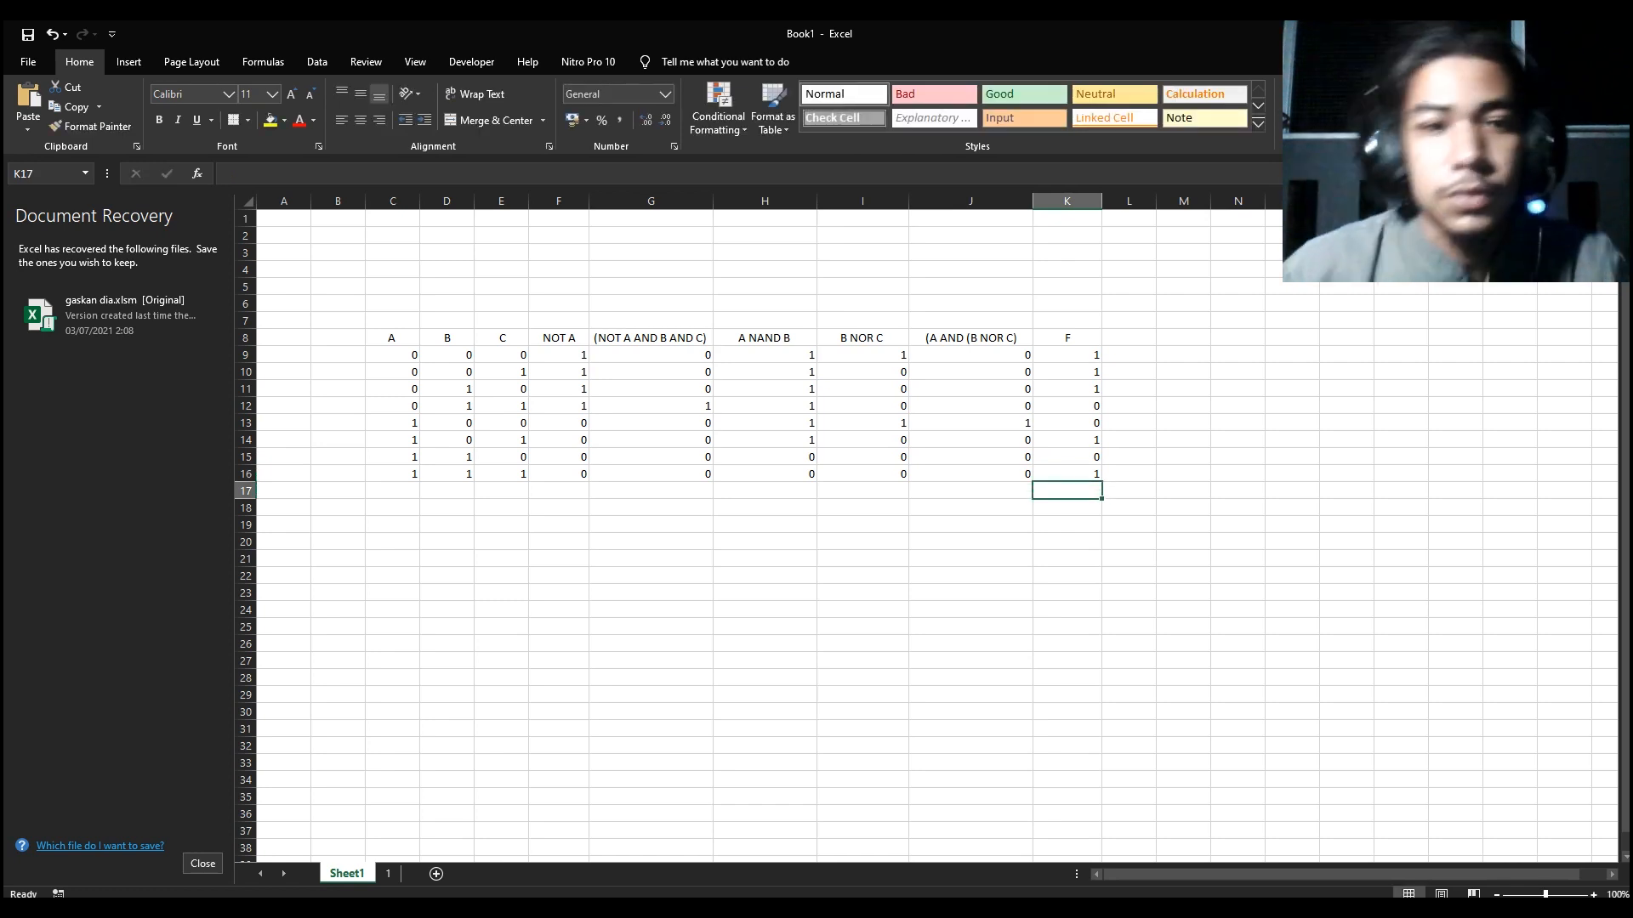